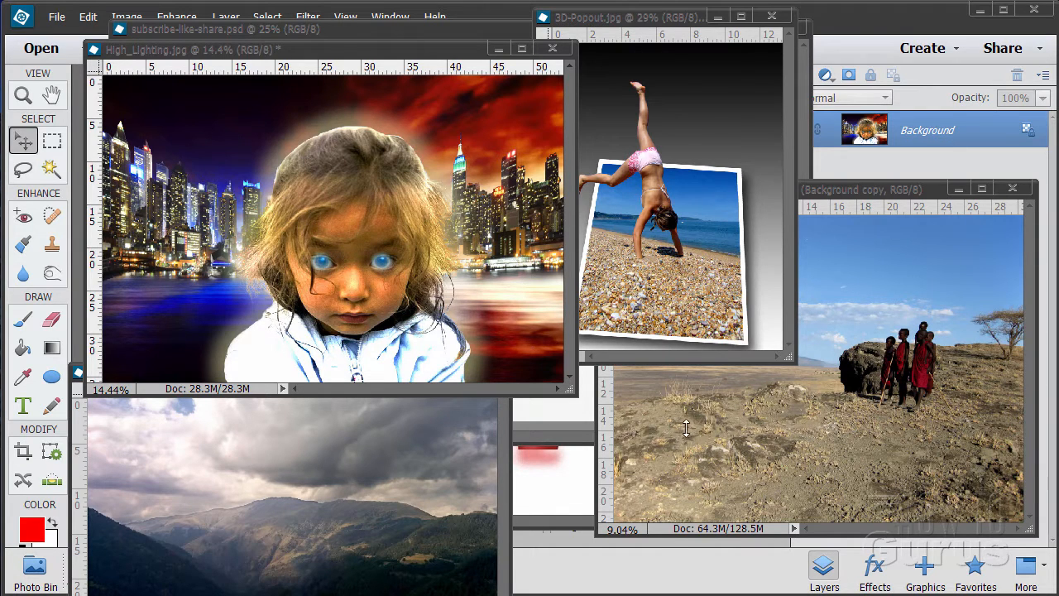
Minimize the High_Lighting.jpg, 3D-Popout.jpg, local-children-in-tanzania.psd, mountains01.psd and description.jpg image windows
{"action": "left_click", "coordinate": [498, 48]}
{"action": "left_click", "coordinate": [717, 17]}
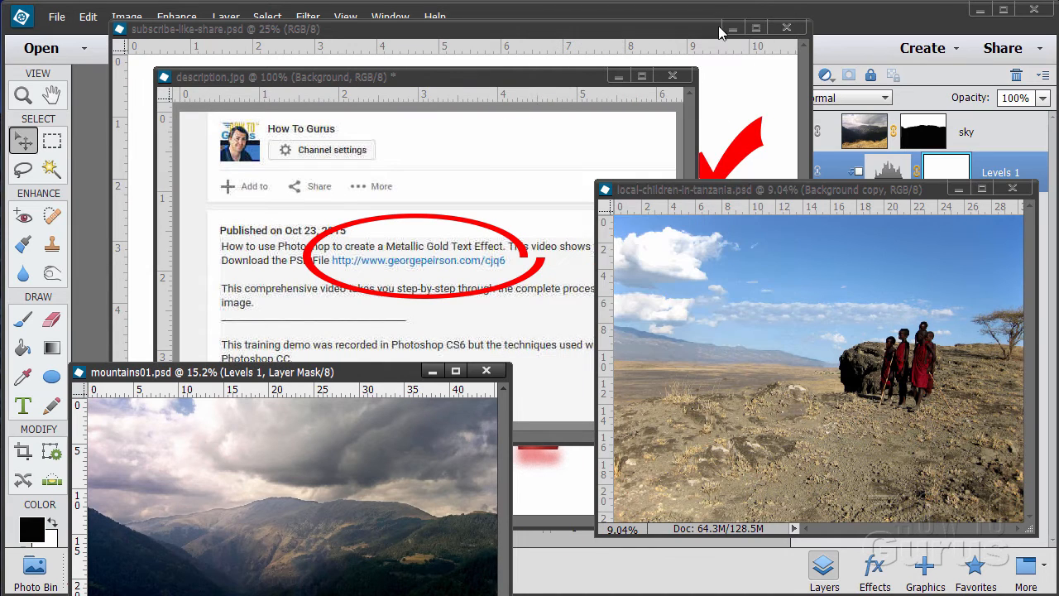
{"action": "left_click", "coordinate": [957, 189]}
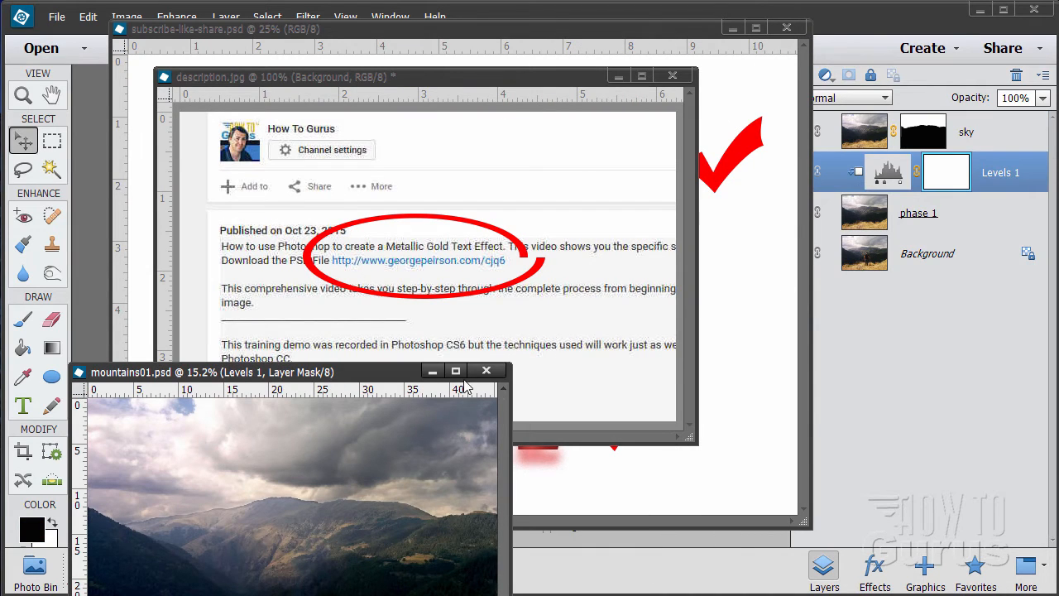
{"action": "left_click", "coordinate": [431, 371]}
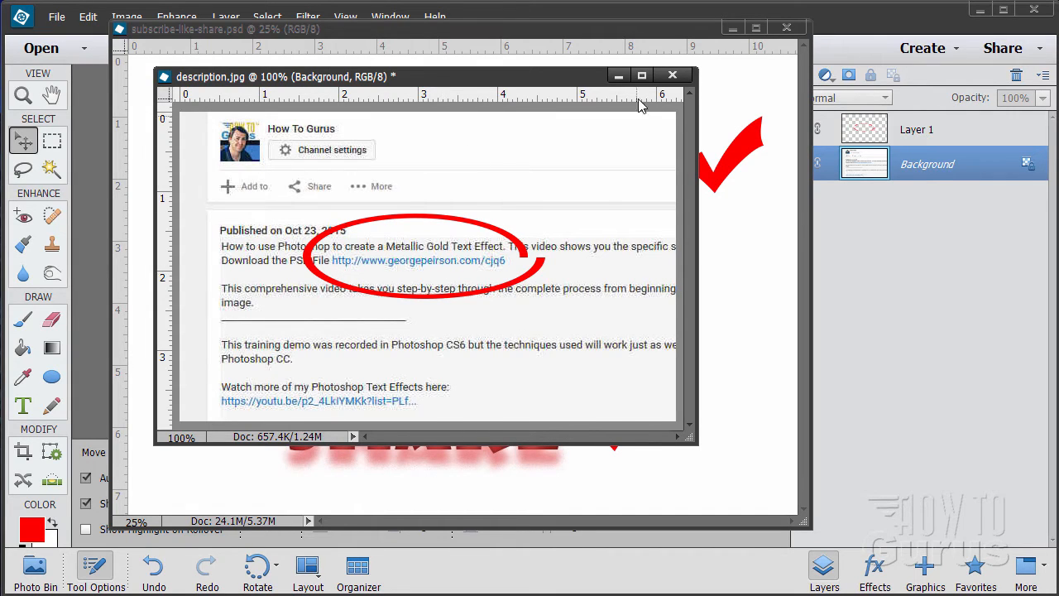
{"action": "left_click", "coordinate": [618, 75]}
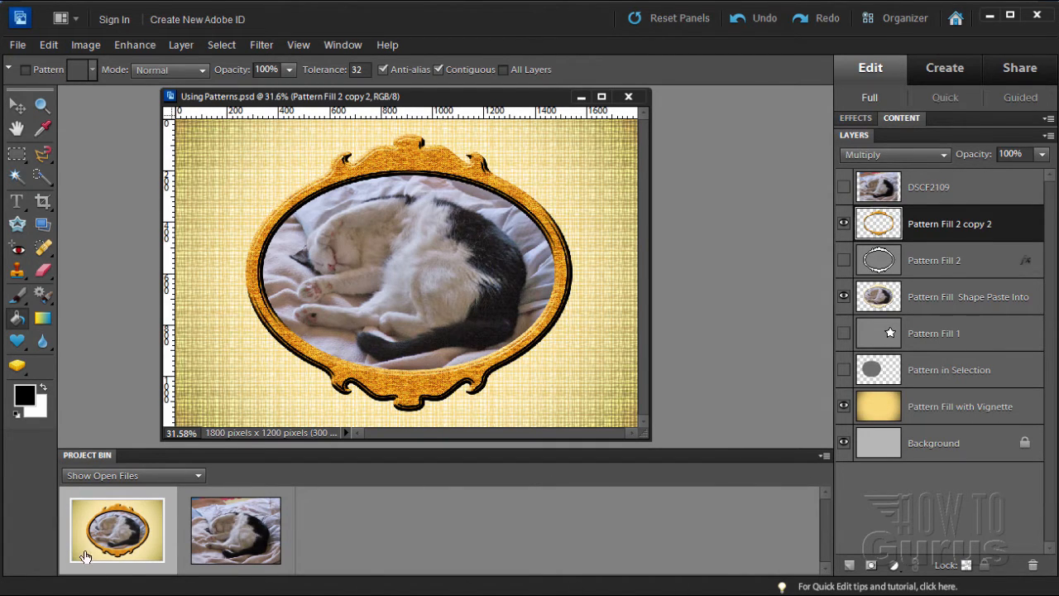
Close the Using Patterns.psd document with the framed cat picture
{"action": "left_click_drag", "start_coordinate": [84, 556], "coordinate": [692, 527]}
{"action": "left_click_drag", "start_coordinate": [692, 527], "coordinate": [367, 400]}
{"action": "left_click", "coordinate": [628, 97]}
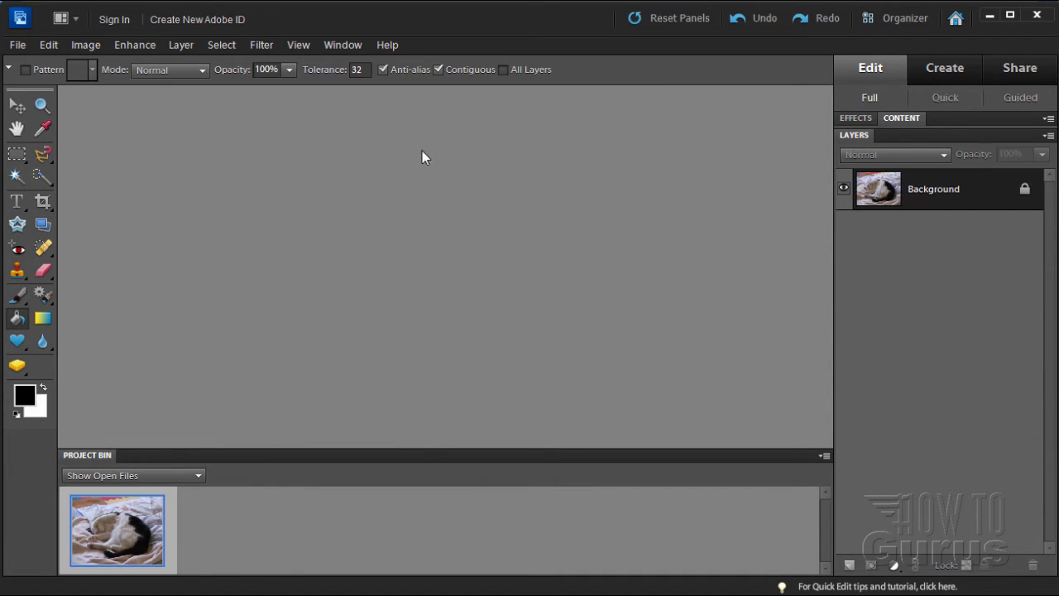
Create a blank white RGB file of 6 x 4 inches at 300 pixels/inch, and enlarge its window around the canvas
{"action": "left_click", "coordinate": [17, 45]}
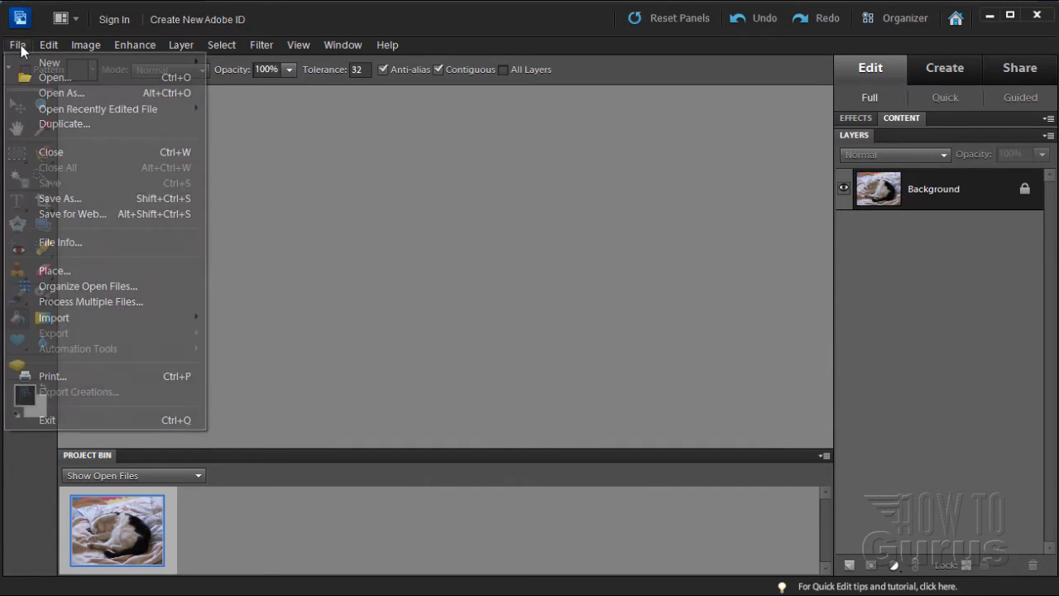
{"action": "mouse_move", "coordinate": [83, 62]}
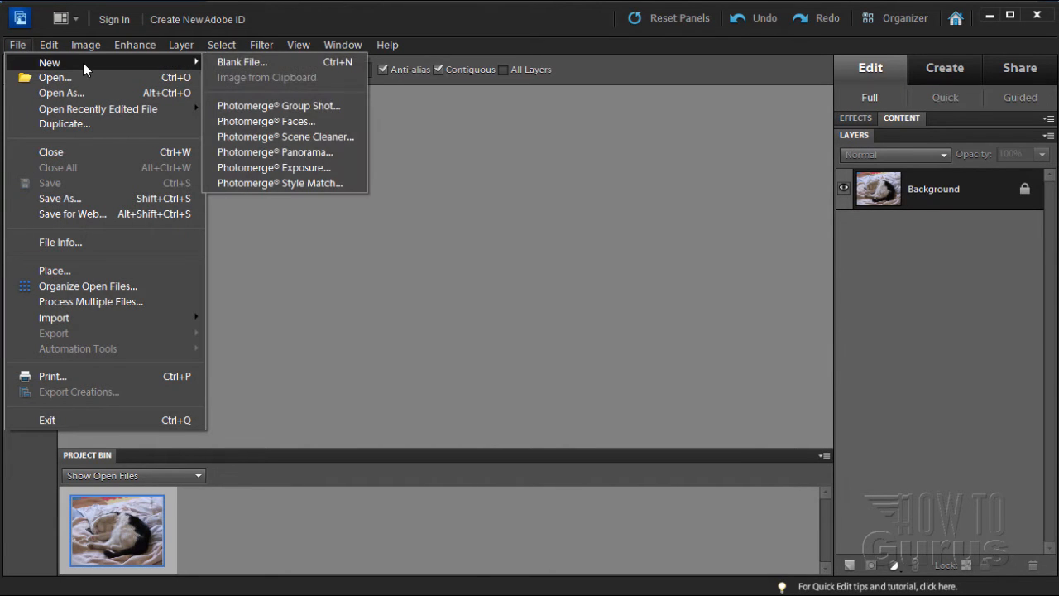
{"action": "left_click", "coordinate": [215, 64]}
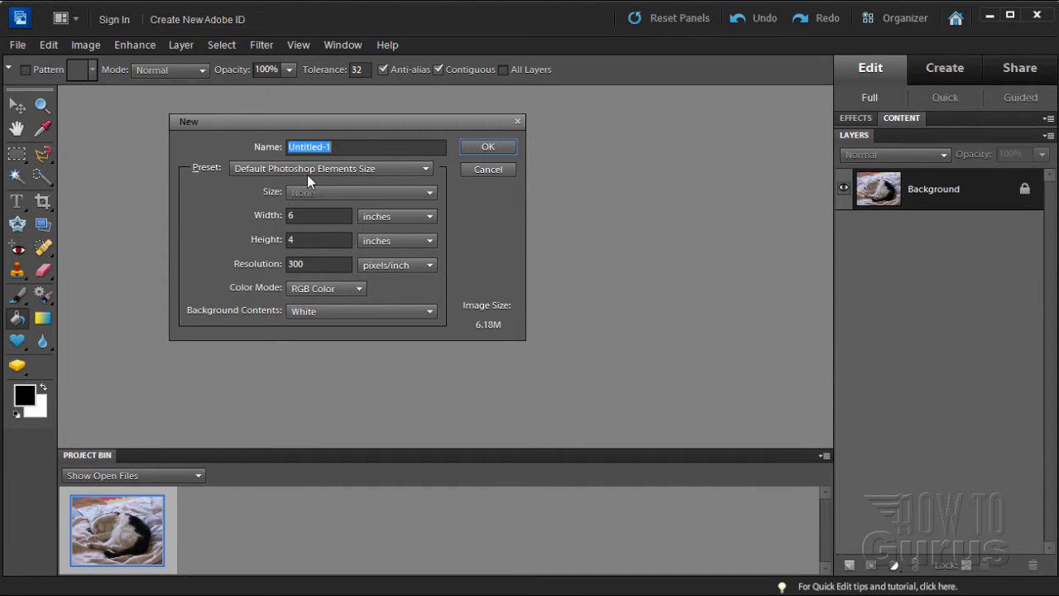
{"action": "left_click", "coordinate": [486, 147]}
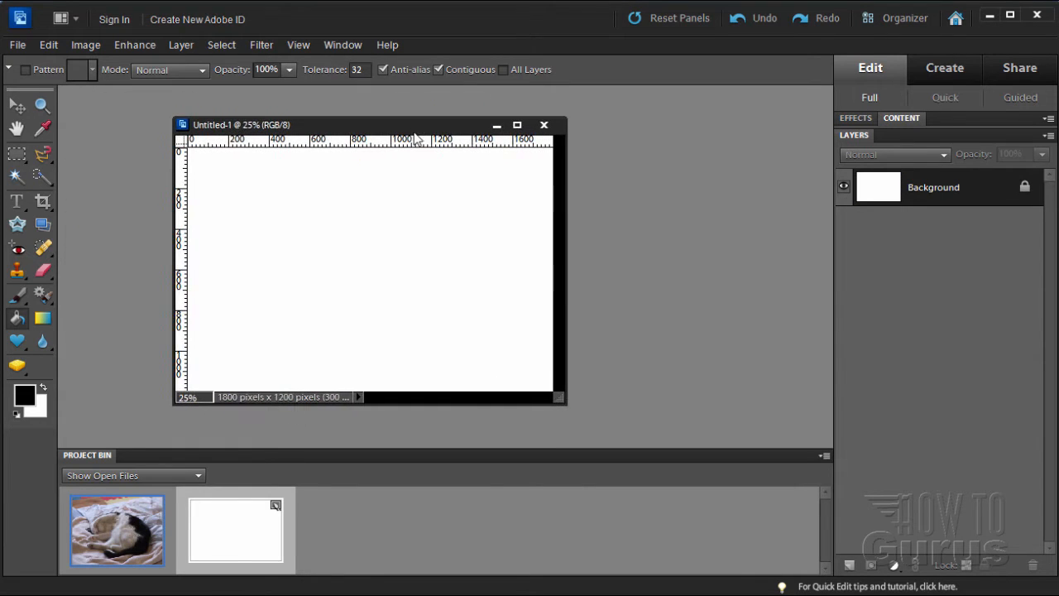
{"action": "left_click_drag", "start_coordinate": [566, 402], "coordinate": [638, 444]}
{"action": "left_click_drag", "start_coordinate": [453, 127], "coordinate": [462, 120]}
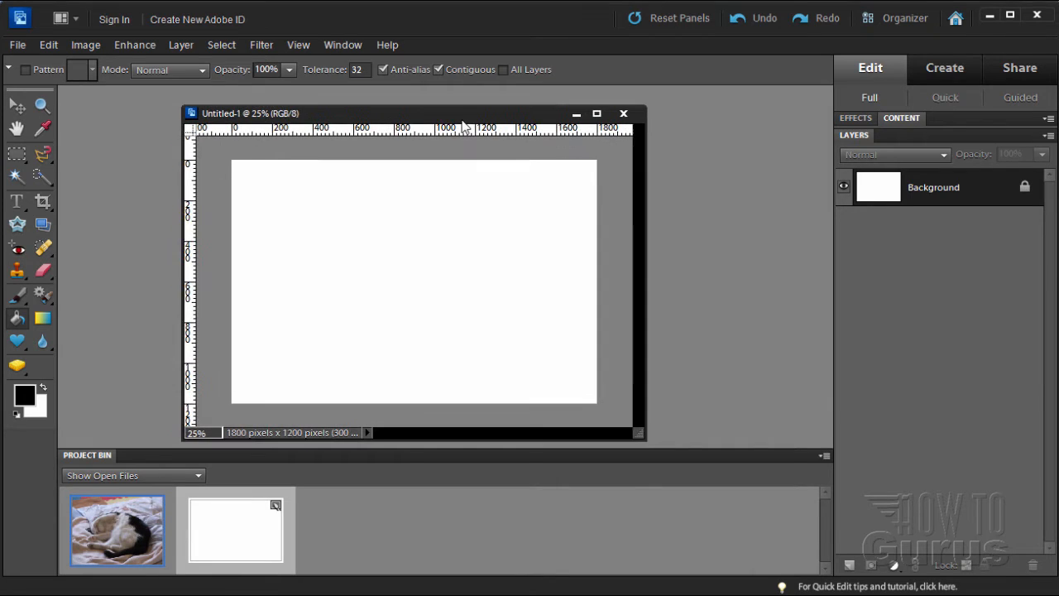
Fill the blank canvas with a solid golden-yellow foreground color using the Paint Bucket with its Pattern option off
{"action": "left_click", "coordinate": [18, 319]}
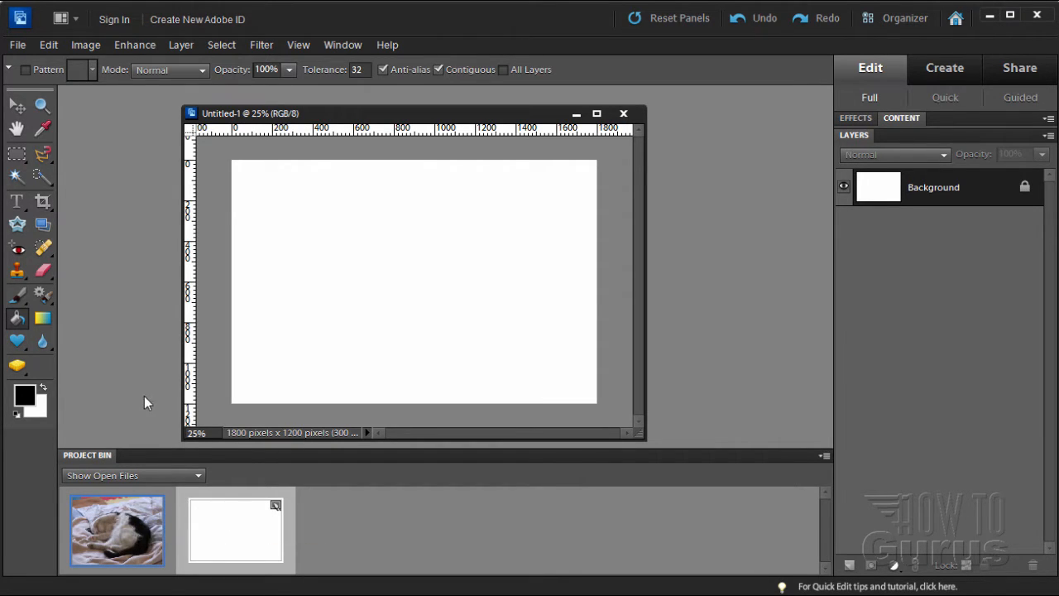
{"action": "left_click", "coordinate": [27, 70]}
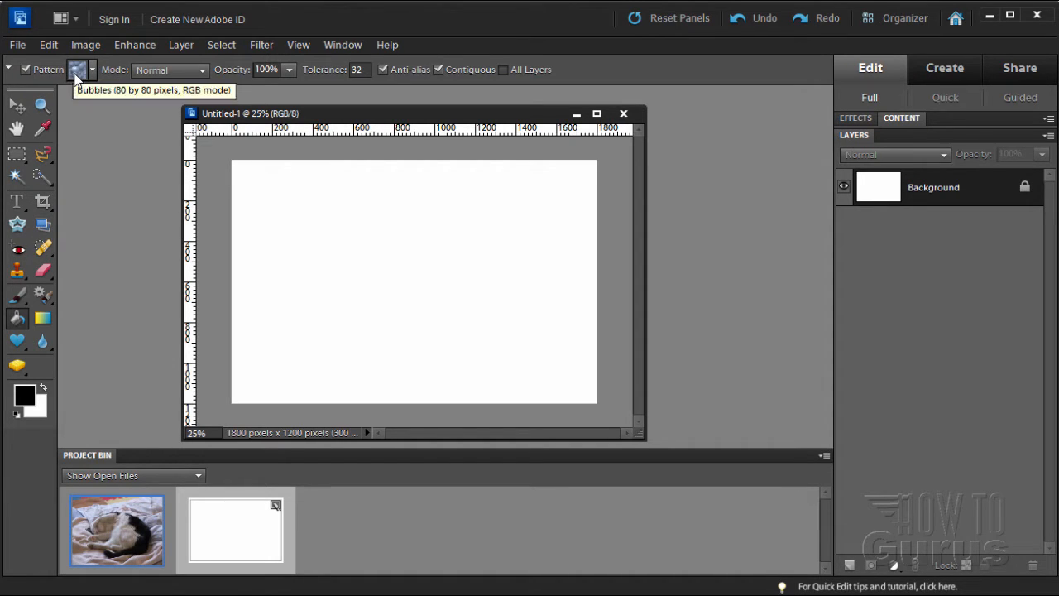
{"action": "left_click", "coordinate": [26, 70]}
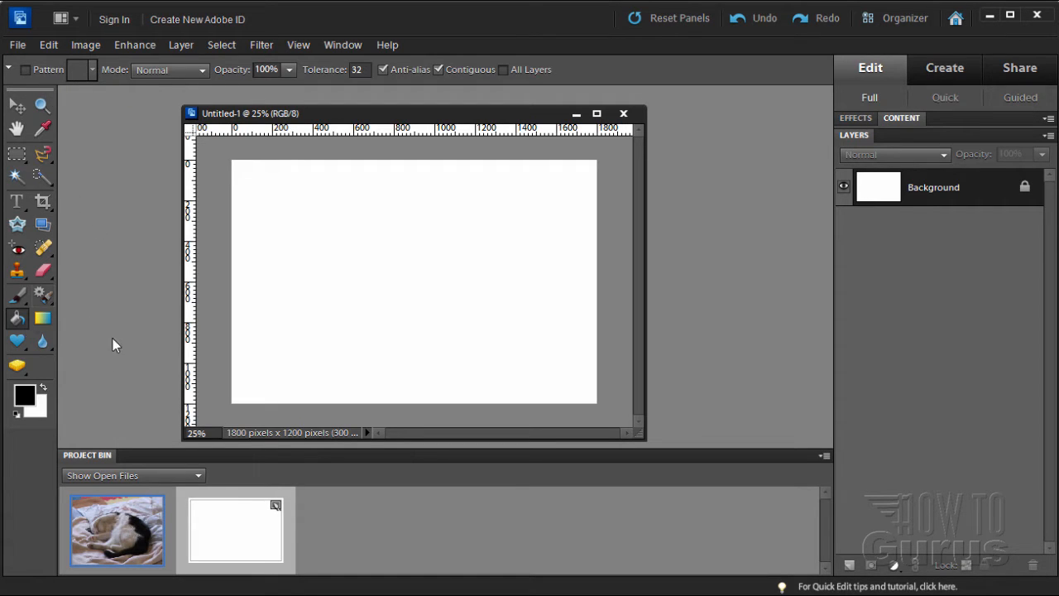
{"action": "left_click", "coordinate": [23, 398]}
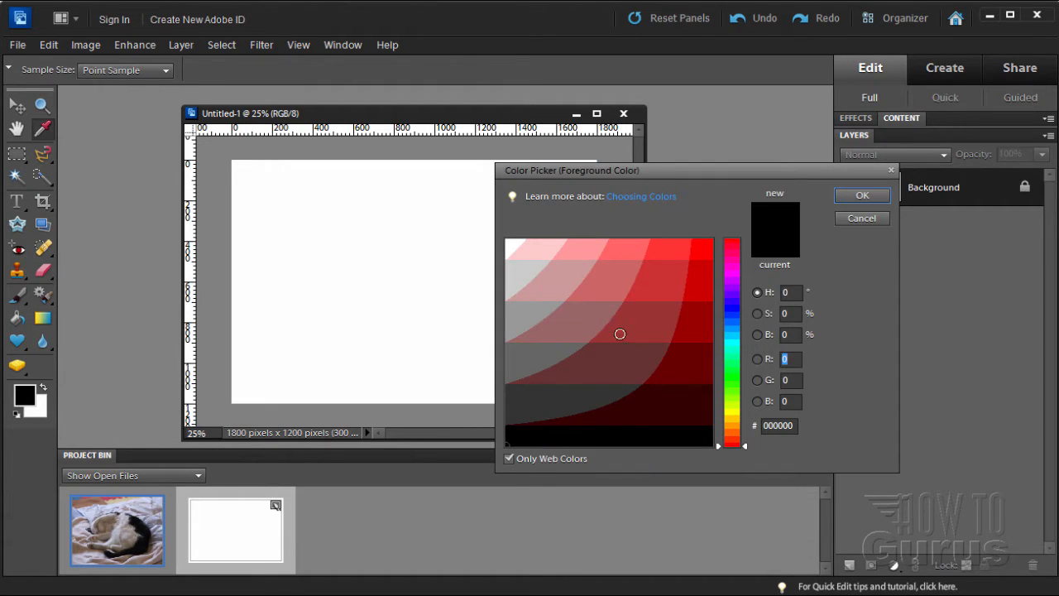
{"action": "left_click", "coordinate": [732, 419]}
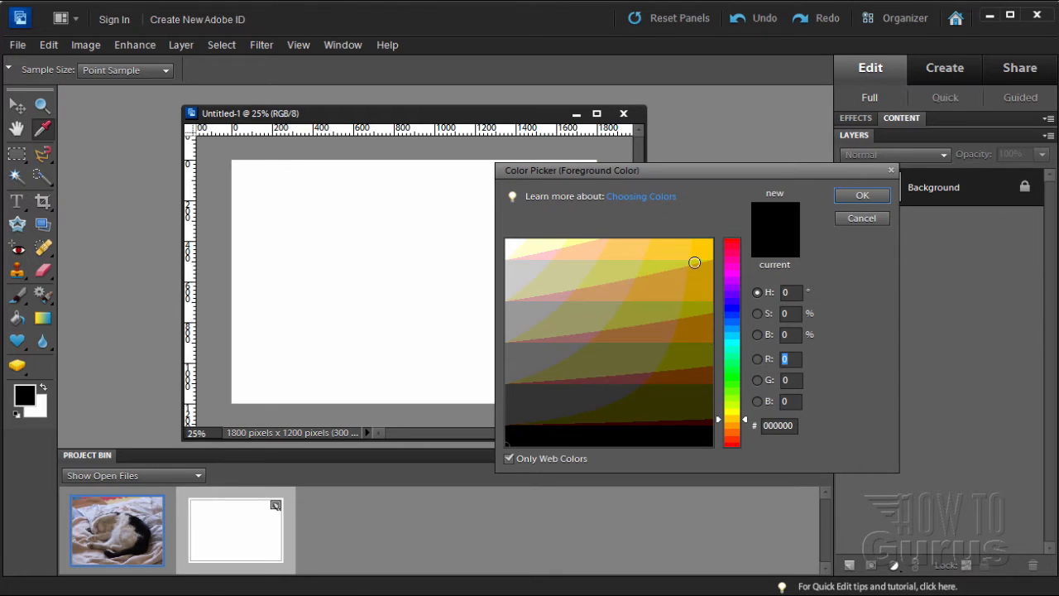
{"action": "left_click", "coordinate": [693, 249]}
{"action": "left_click", "coordinate": [844, 195]}
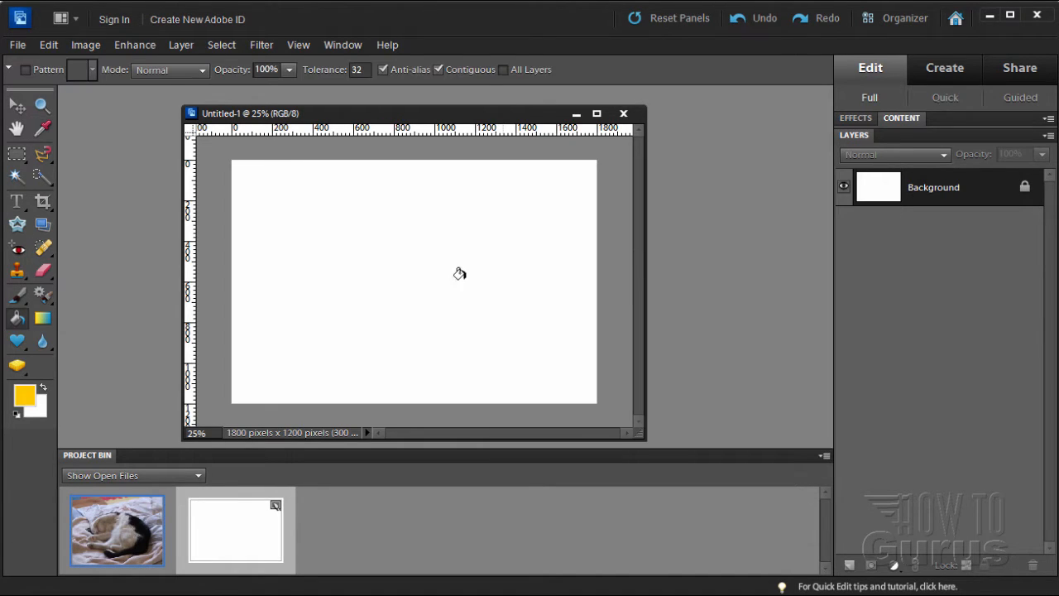
{"action": "left_click", "coordinate": [383, 260]}
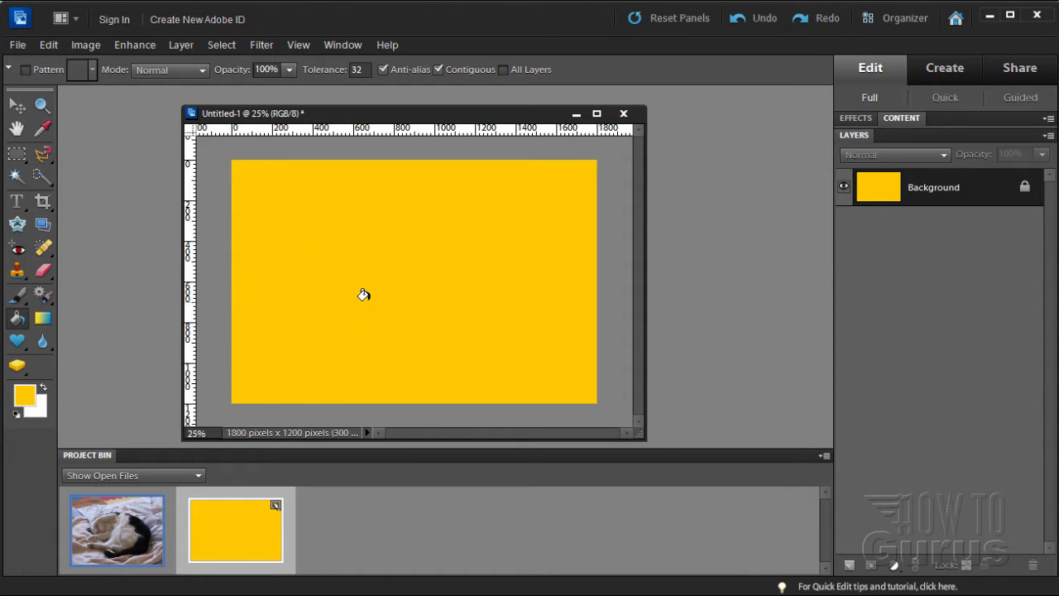
Undo the solid yellow fill and restore the default black and white foreground and background colors
{"action": "left_click", "coordinate": [48, 45]}
{"action": "left_click", "coordinate": [62, 66]}
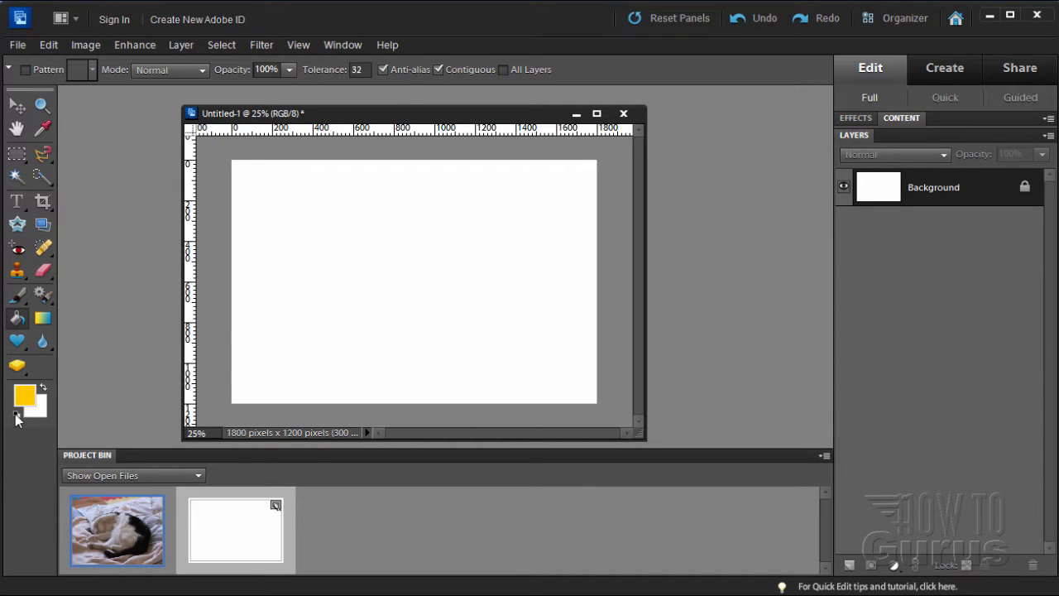
{"action": "left_click", "coordinate": [16, 414]}
Turn on the Paint Bucket's Pattern option, try several swatches from the default set, and choose the Bubbles pattern
{"action": "left_click", "coordinate": [26, 70]}
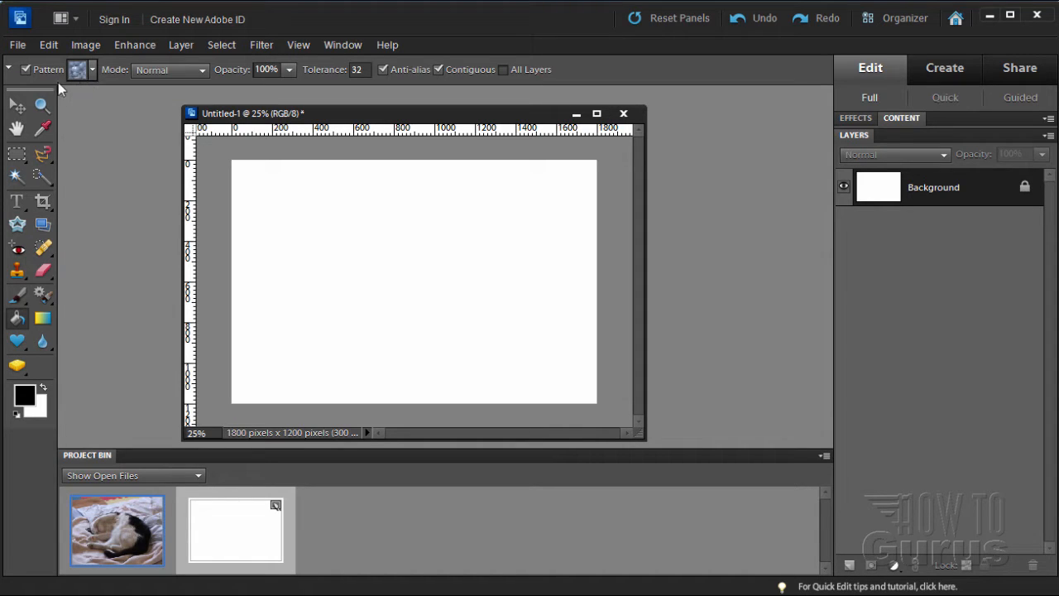
{"action": "left_click", "coordinate": [78, 71]}
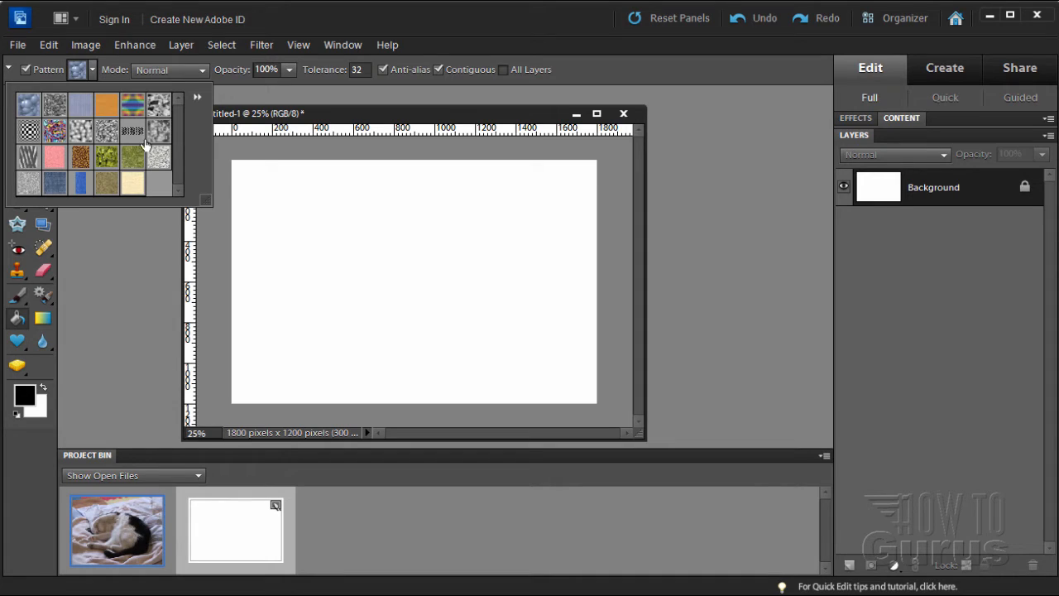
{"action": "left_click", "coordinate": [28, 113]}
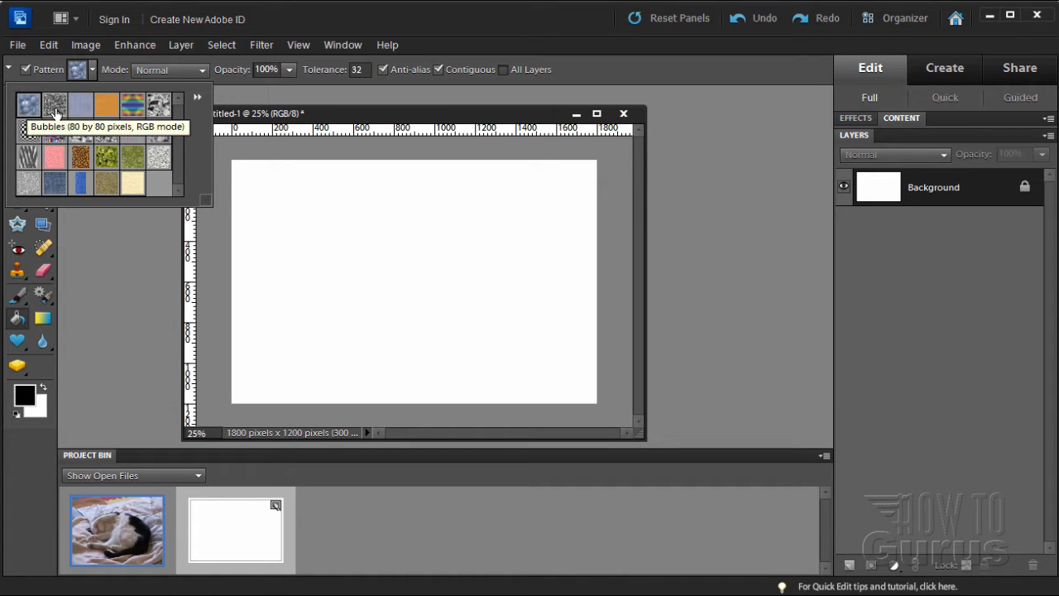
{"action": "left_click", "coordinate": [108, 107]}
{"action": "left_click", "coordinate": [54, 157]}
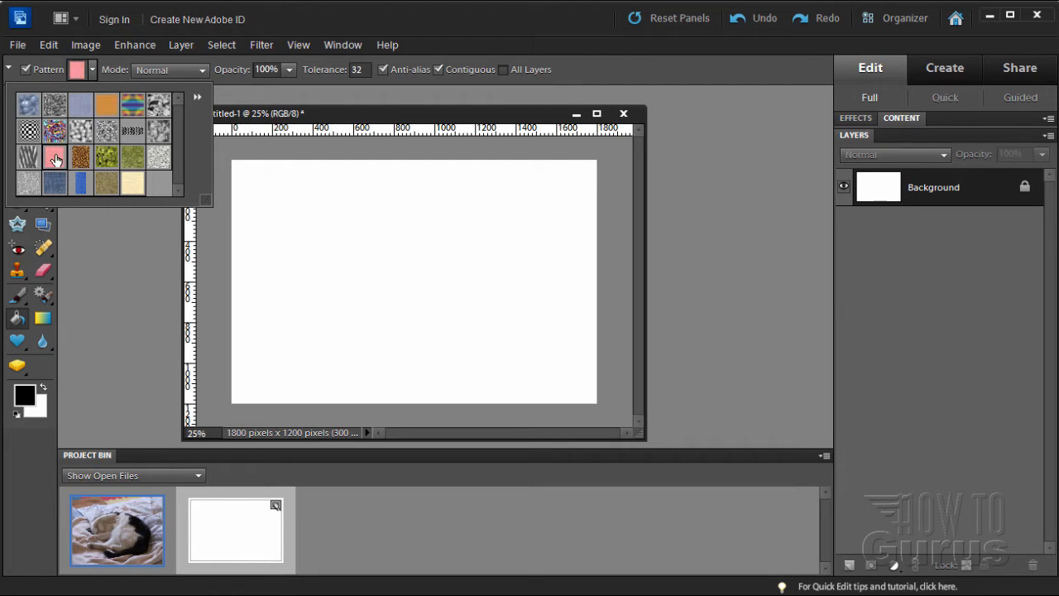
{"action": "left_click", "coordinate": [128, 159]}
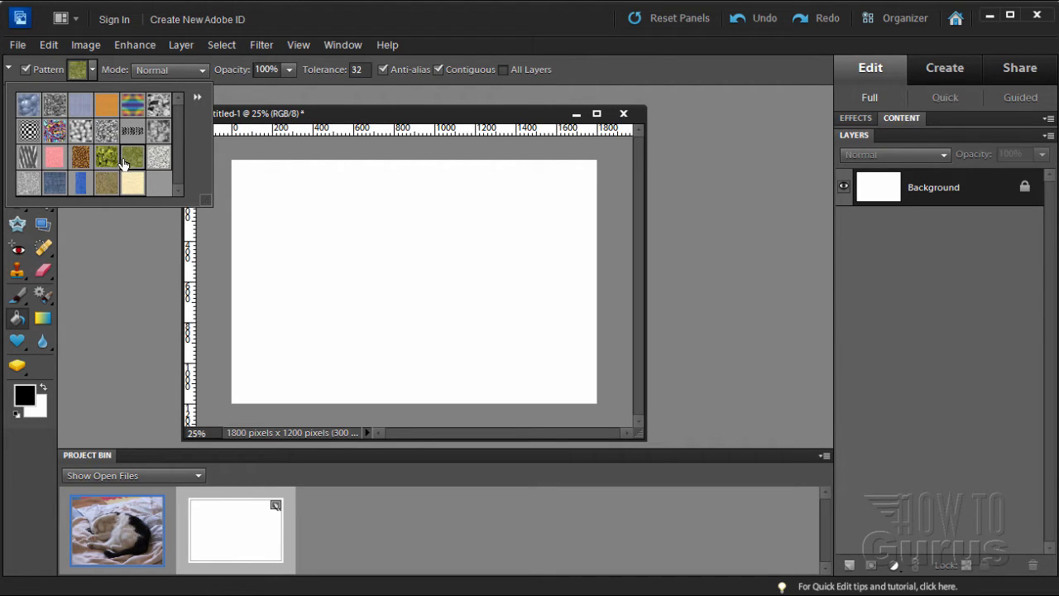
{"action": "left_click", "coordinate": [79, 184]}
{"action": "left_click", "coordinate": [29, 106]}
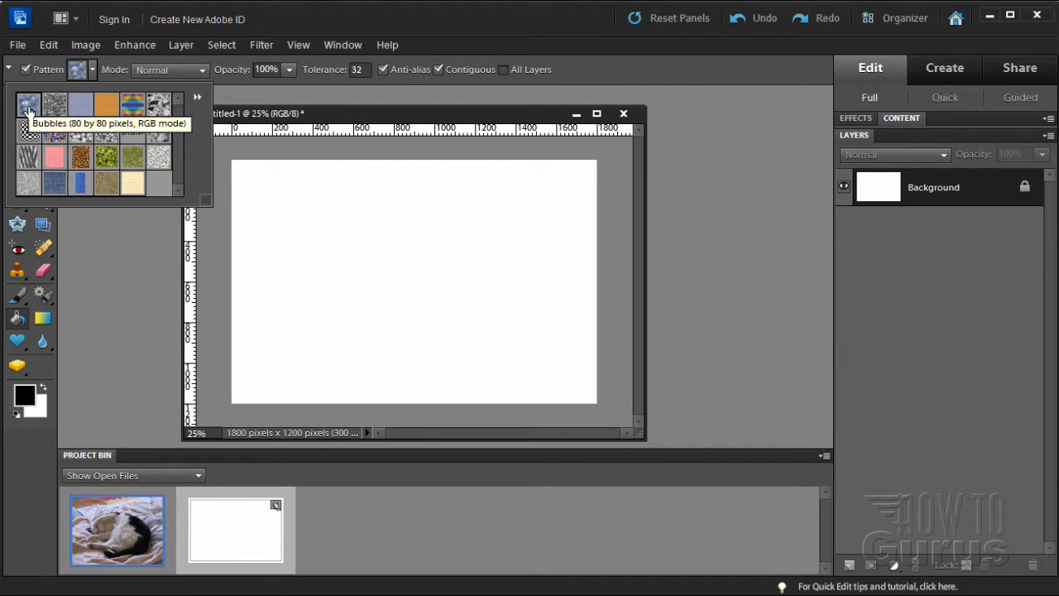
Try filling the white canvas with the Bubbles pattern, and undo that fill
{"action": "left_click", "coordinate": [377, 249]}
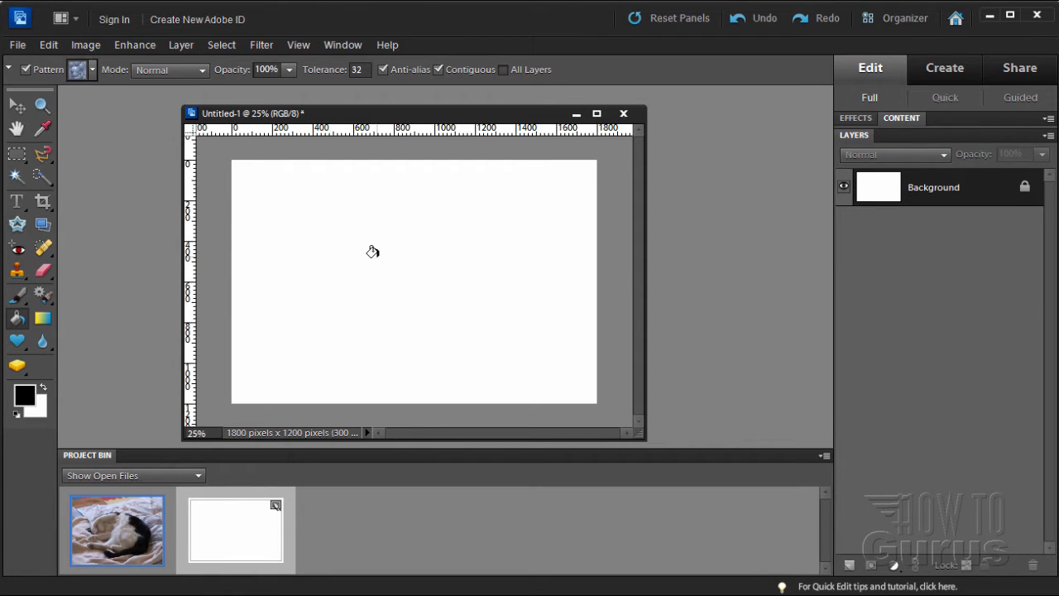
{"action": "left_click", "coordinate": [374, 253]}
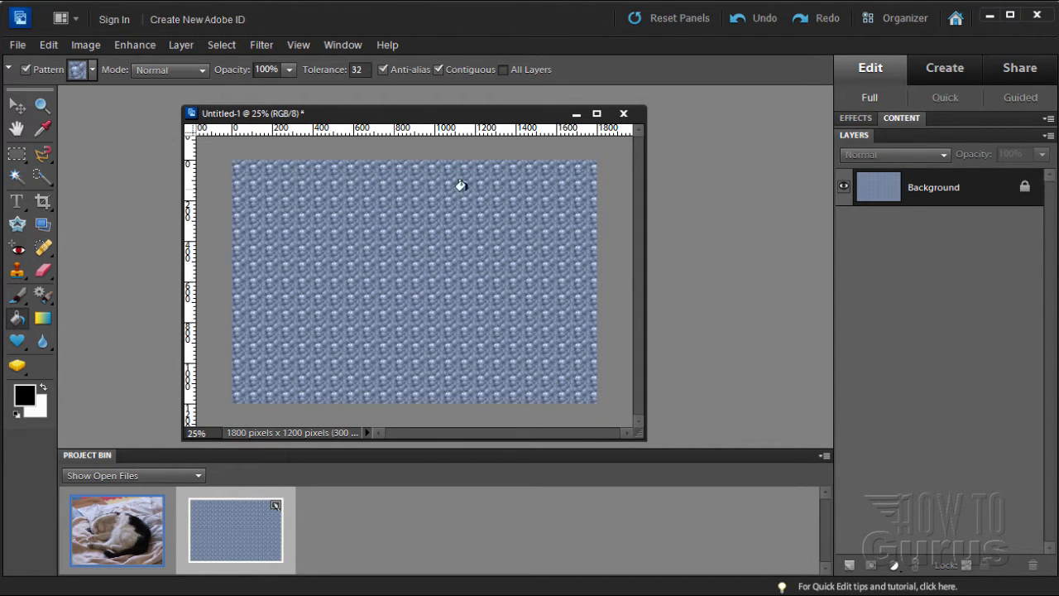
{"action": "left_click", "coordinate": [49, 45]}
{"action": "left_click", "coordinate": [61, 64]}
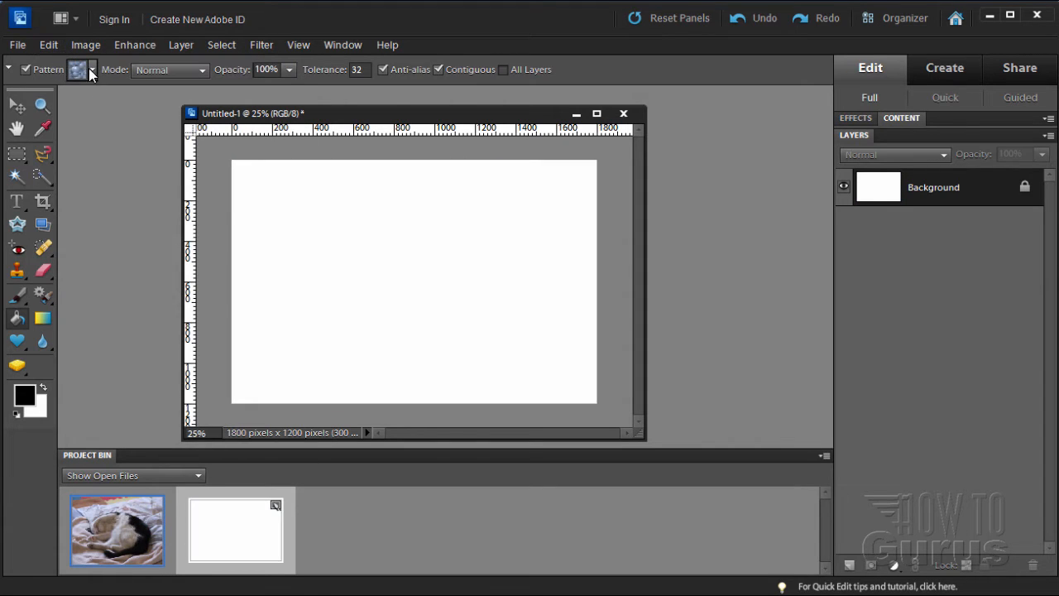
Load the Color Paper pattern set for the Paint Bucket and look through its swatches
{"action": "left_click", "coordinate": [91, 71]}
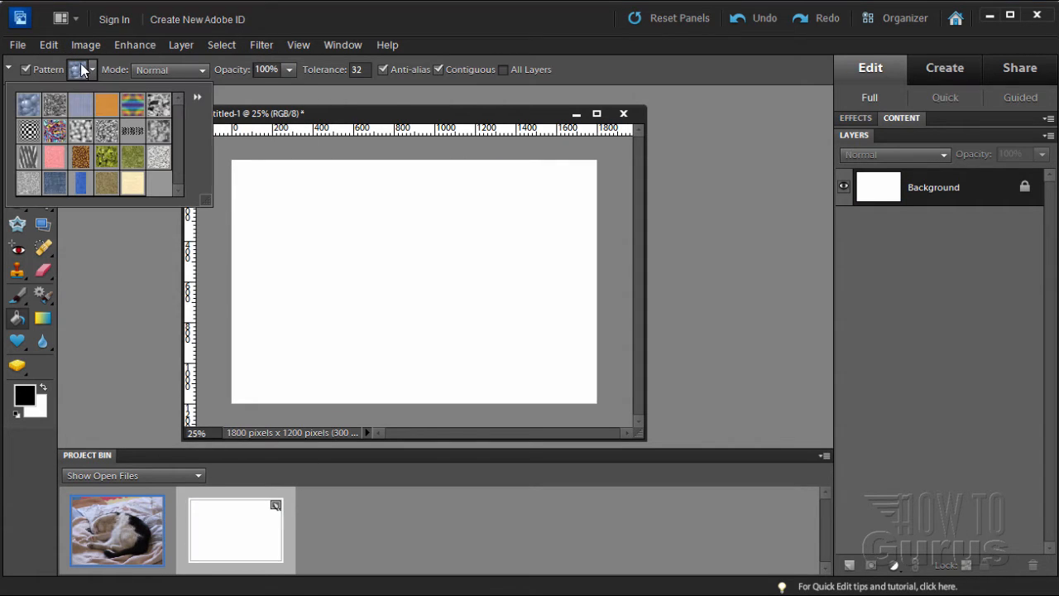
{"action": "left_click", "coordinate": [196, 98]}
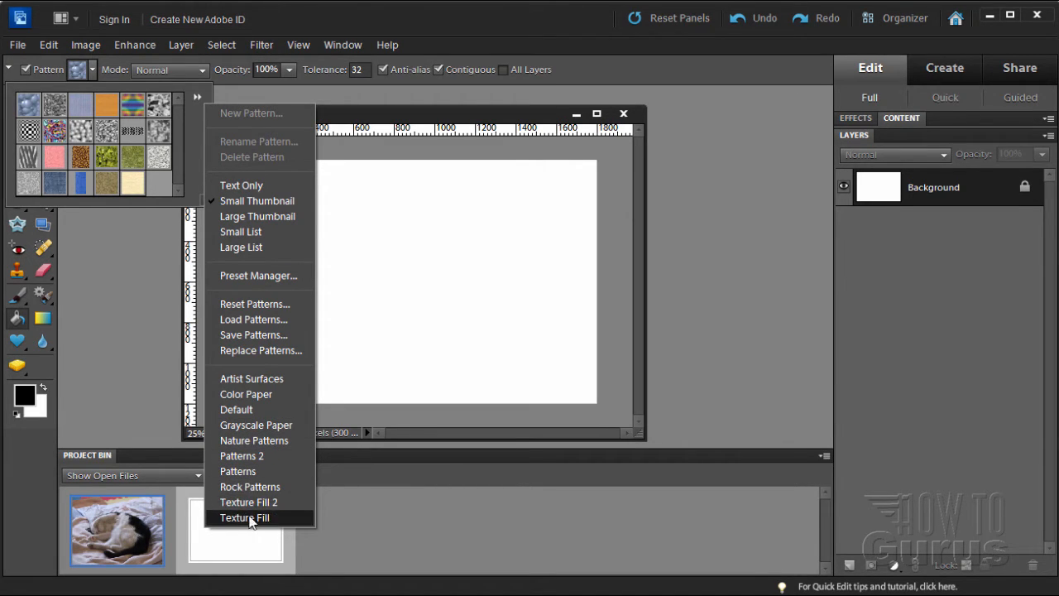
{"action": "left_click", "coordinate": [246, 395]}
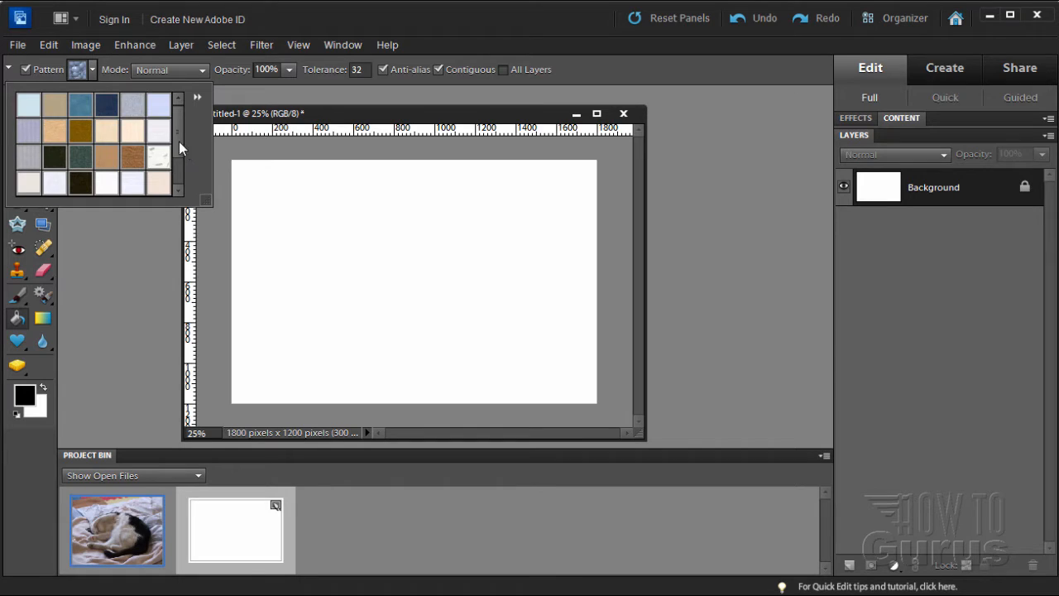
{"action": "left_click_drag", "start_coordinate": [178, 142], "coordinate": [175, 102]}
Restore the Default pattern set for the Paint Bucket and close the pattern picker
{"action": "left_click", "coordinate": [196, 98]}
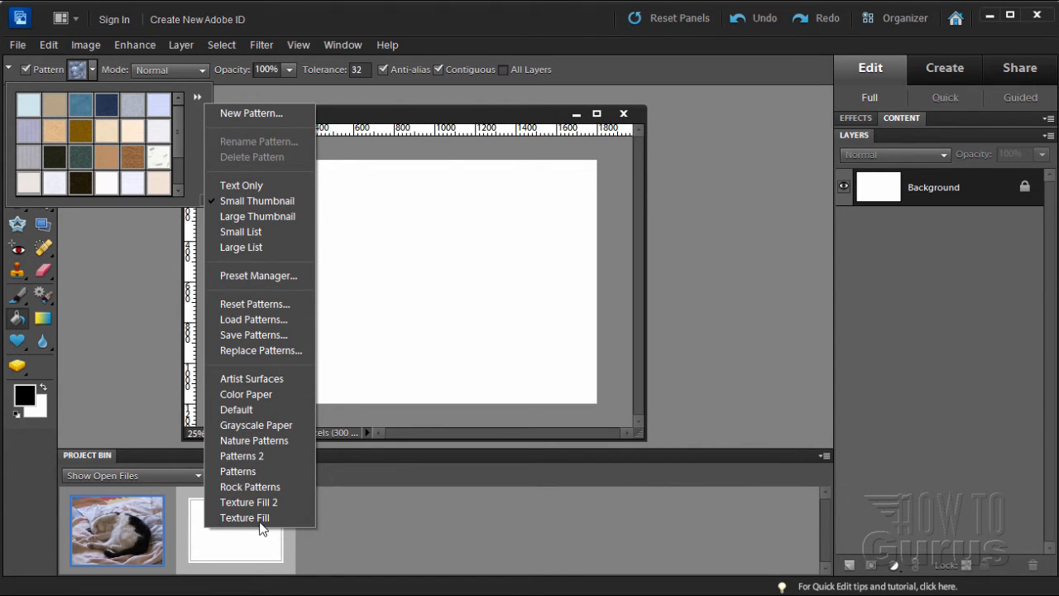
{"action": "left_click", "coordinate": [234, 409]}
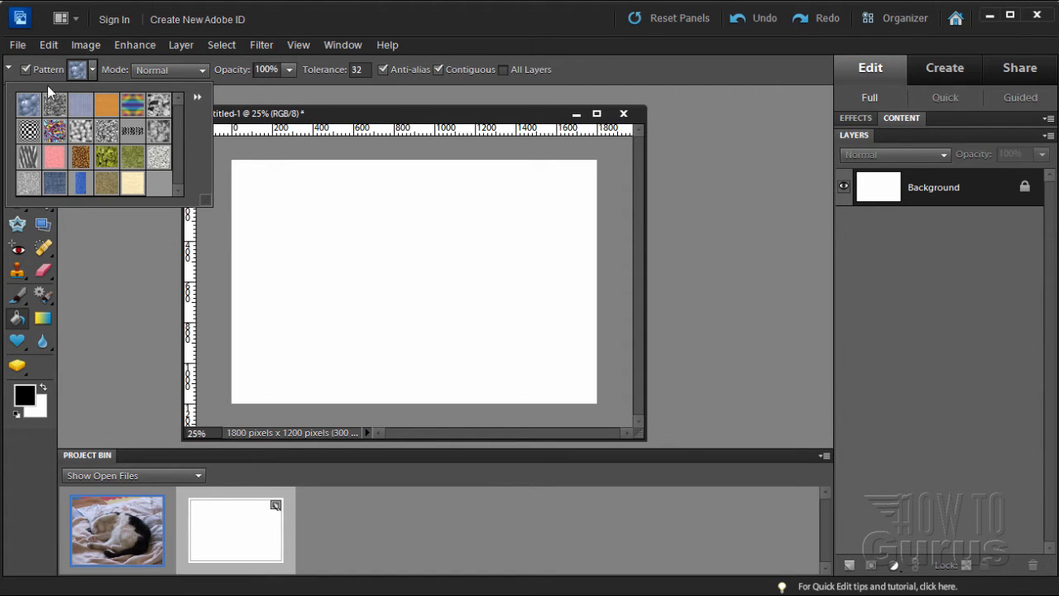
{"action": "left_click", "coordinate": [91, 73]}
Toggle the Paint Bucket's Pattern option off and on again, and load the Artist Surfaces pattern set
{"action": "left_click", "coordinate": [25, 70]}
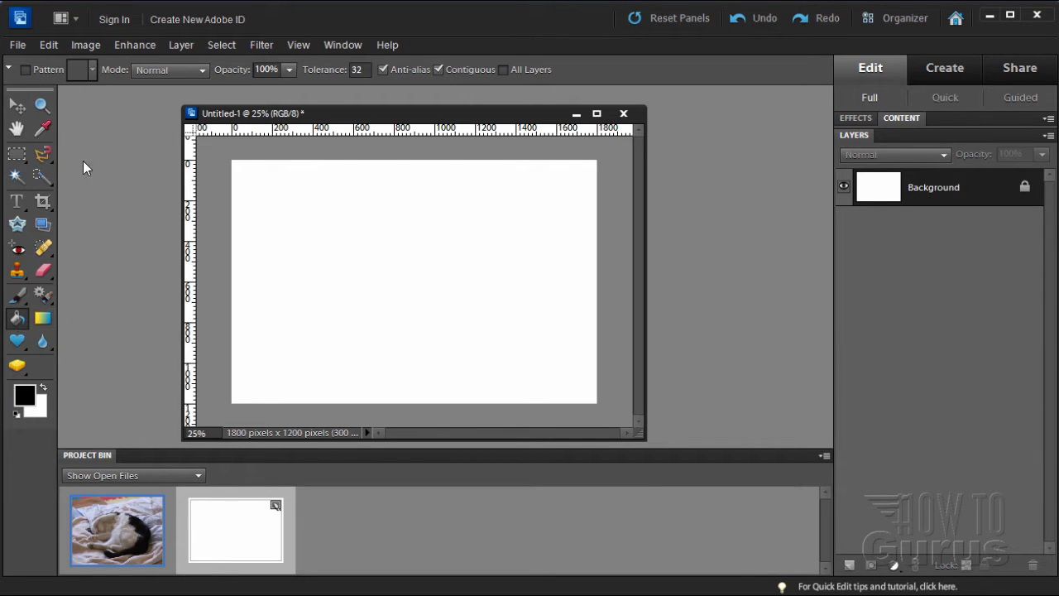
{"action": "left_click", "coordinate": [25, 70]}
{"action": "left_click", "coordinate": [78, 73]}
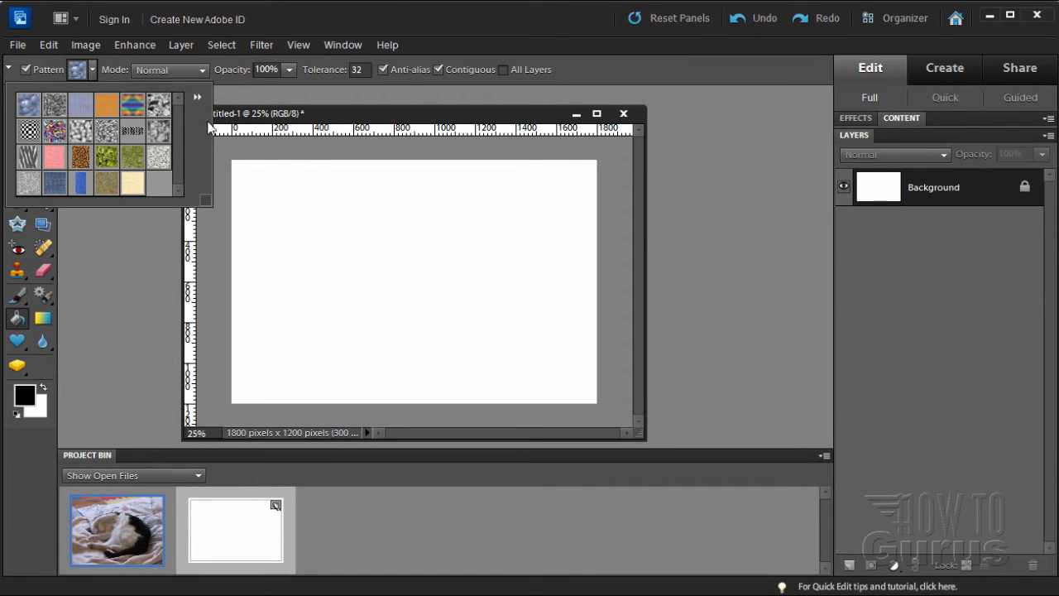
{"action": "left_click", "coordinate": [196, 98]}
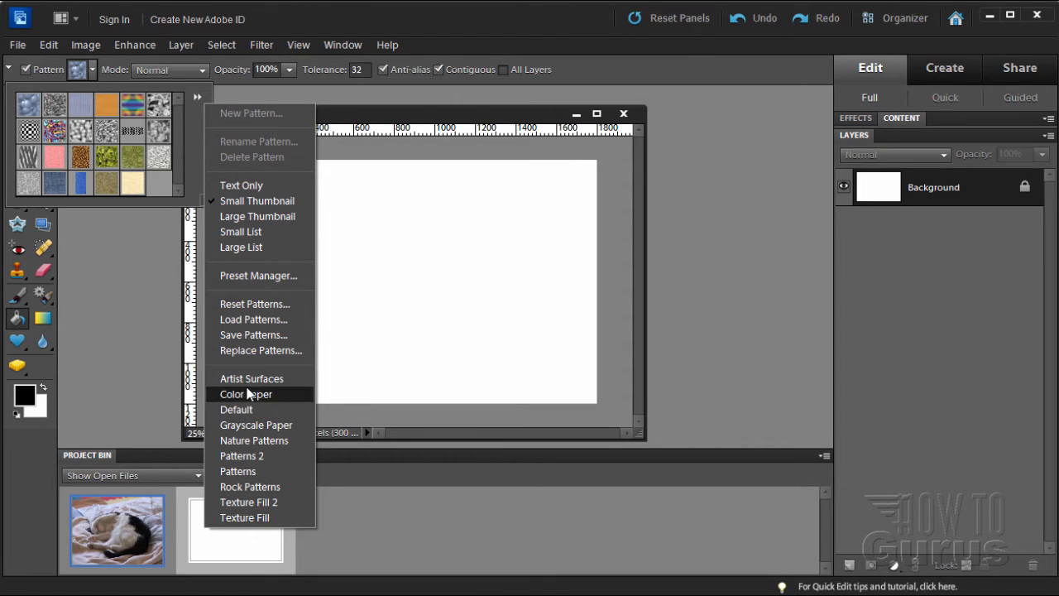
{"action": "left_click", "coordinate": [279, 380]}
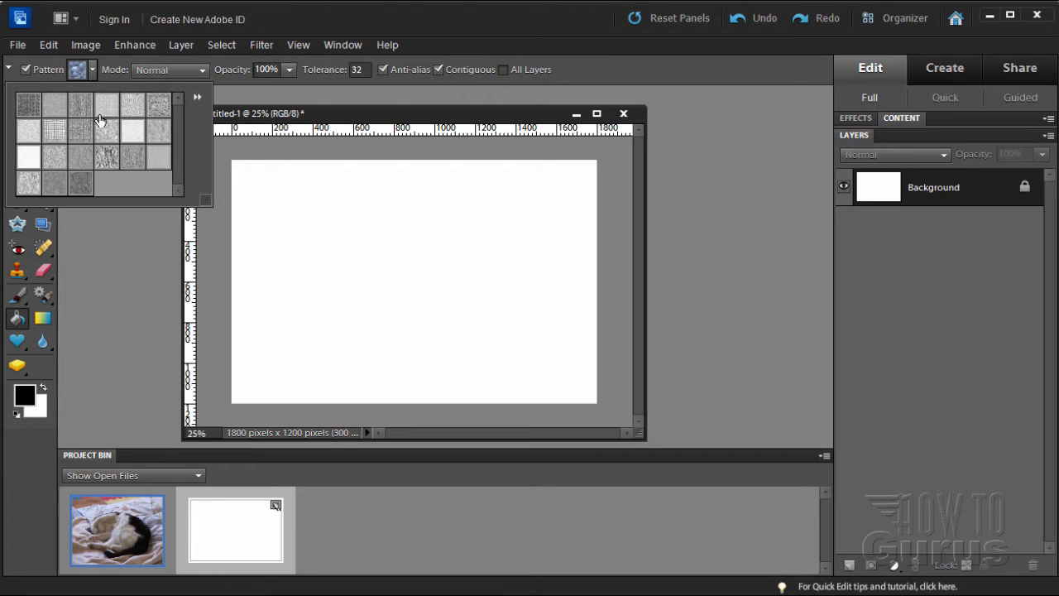
Fill the white canvas with the gray woven grid pattern from the Artist Surfaces set
{"action": "left_click", "coordinate": [54, 134]}
{"action": "left_click", "coordinate": [312, 221]}
{"action": "left_click", "coordinate": [316, 224]}
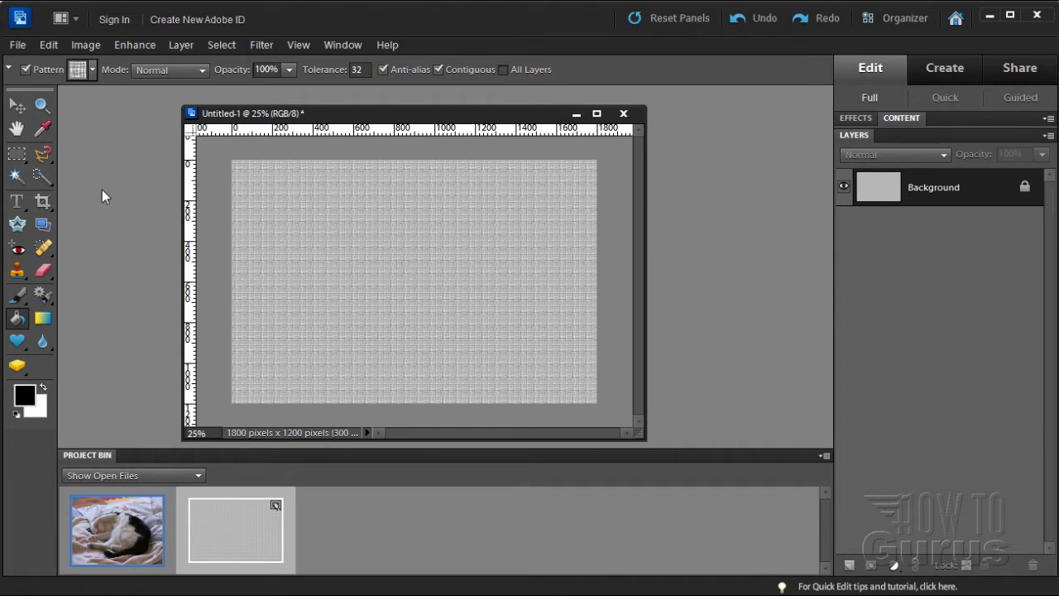
Switch to the Pattern Stamp Tool and load the Default pattern set in its pattern picker
{"action": "left_click", "coordinate": [18, 271]}
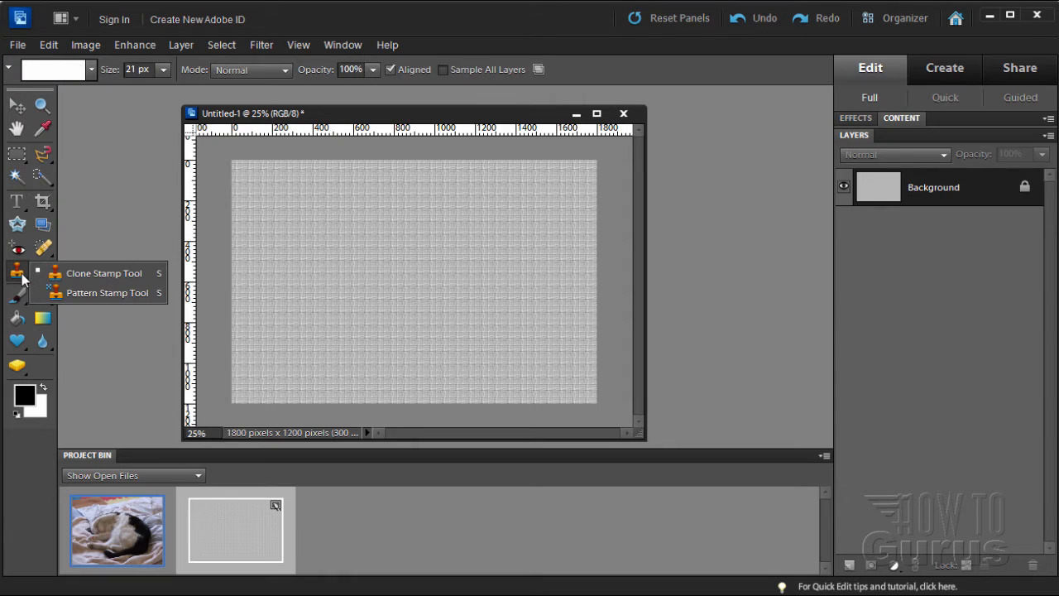
{"action": "left_click", "coordinate": [84, 295]}
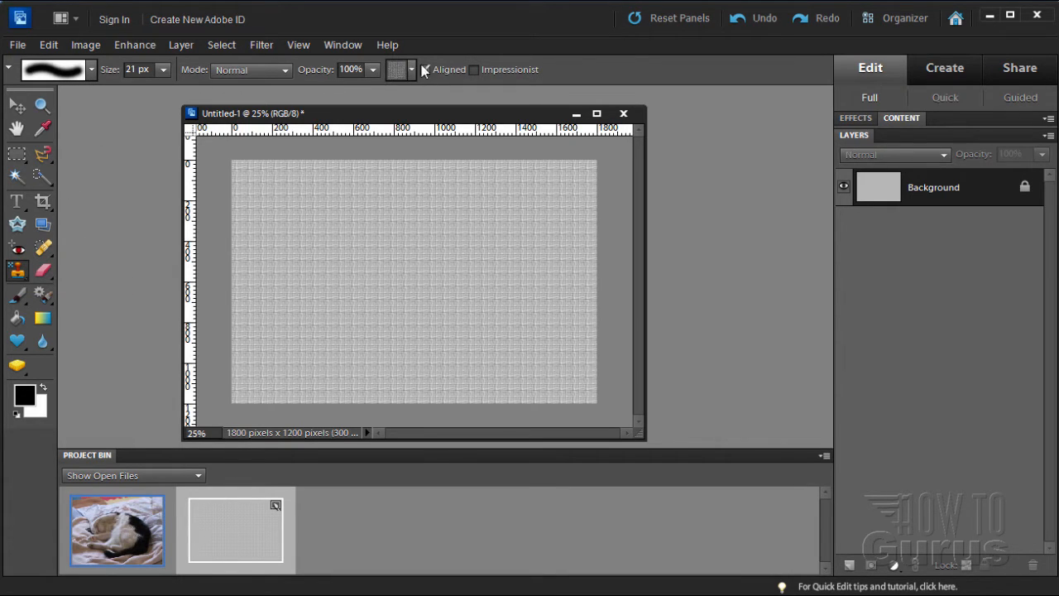
{"action": "left_click", "coordinate": [396, 72]}
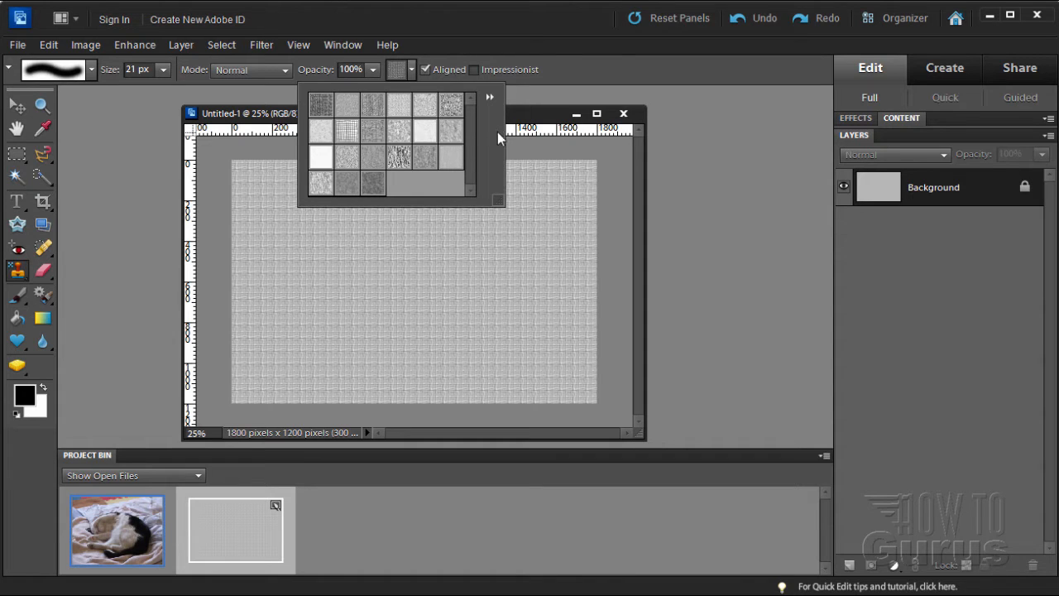
{"action": "left_click", "coordinate": [490, 97]}
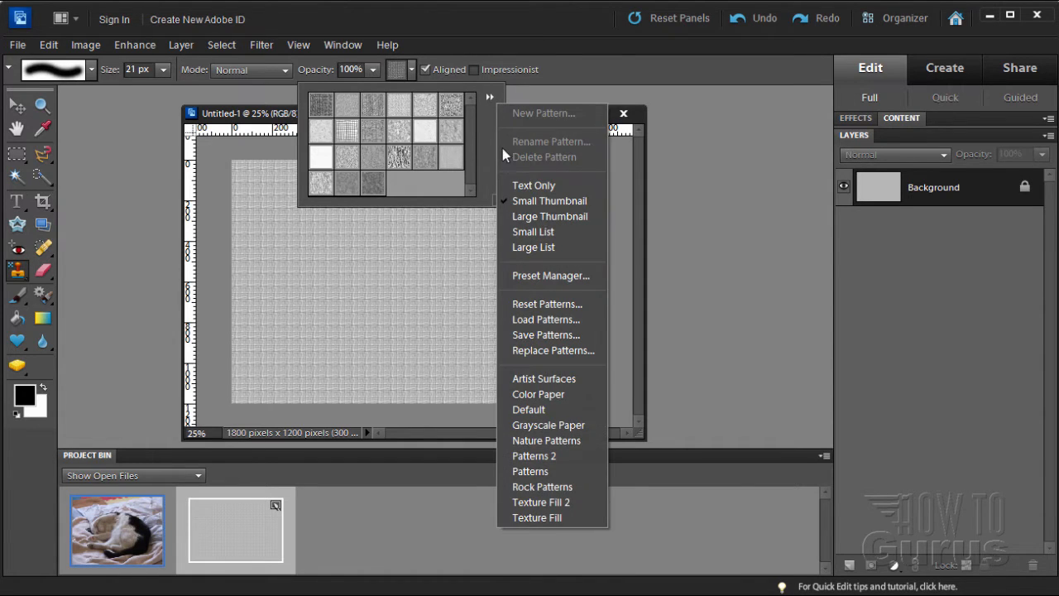
{"action": "left_click", "coordinate": [533, 408]}
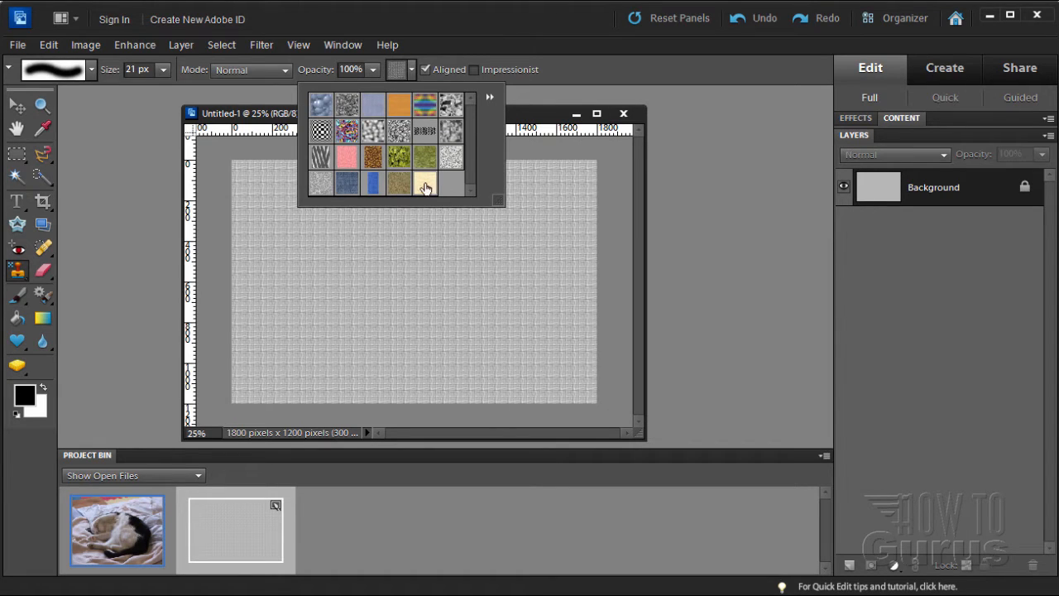
{"action": "left_click", "coordinate": [411, 71]}
Return to the Paint Bucket, add a new layer, and set the foreground color to light yellow f6d870 with Only Web Colors off
{"action": "left_click", "coordinate": [22, 321]}
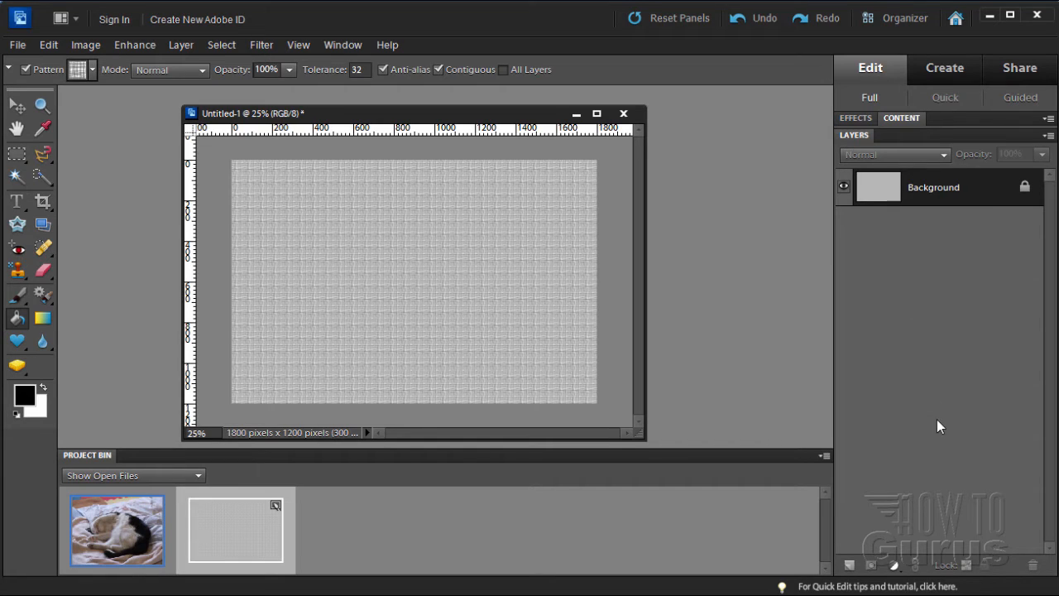
{"action": "left_click", "coordinate": [849, 565]}
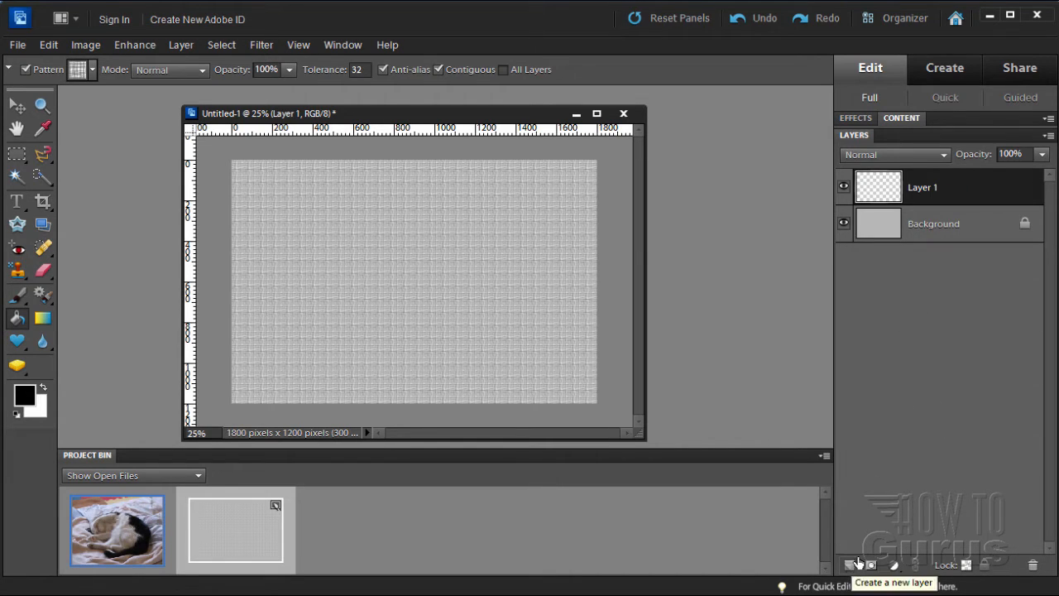
{"action": "left_click", "coordinate": [25, 397]}
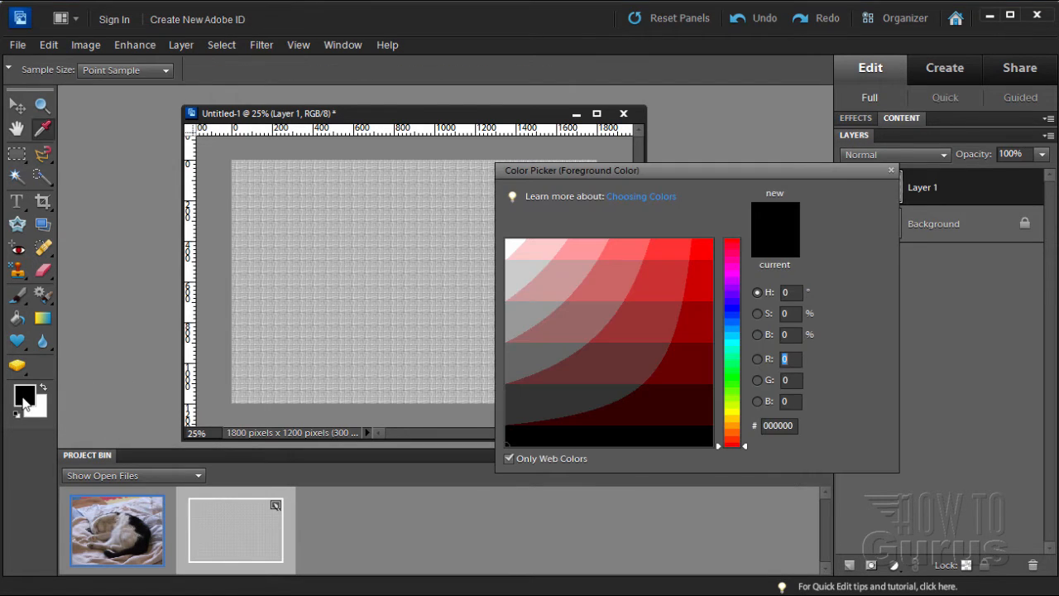
{"action": "left_click", "coordinate": [730, 424]}
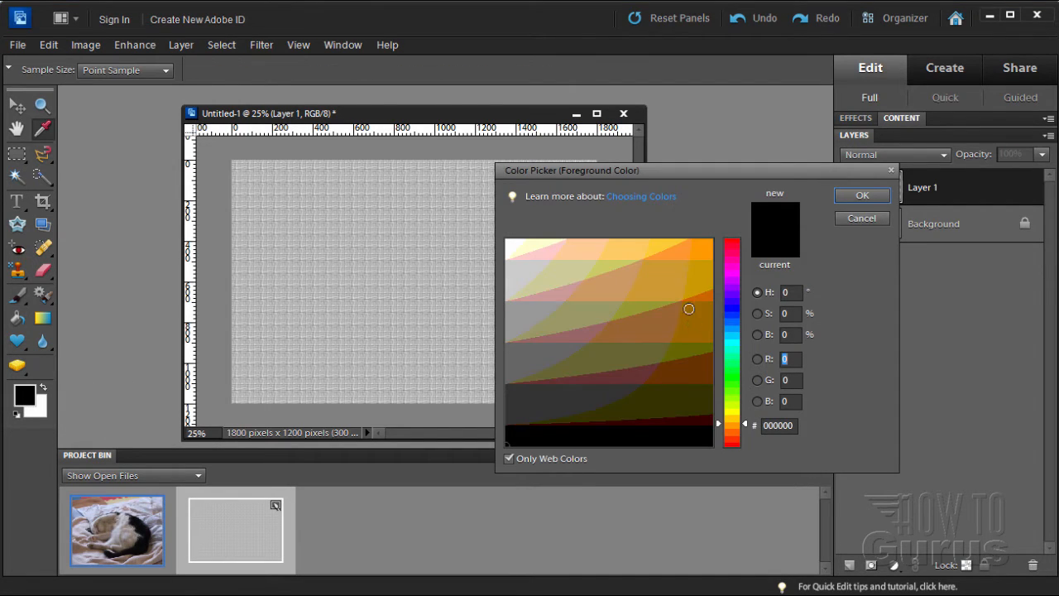
{"action": "left_click", "coordinate": [636, 252]}
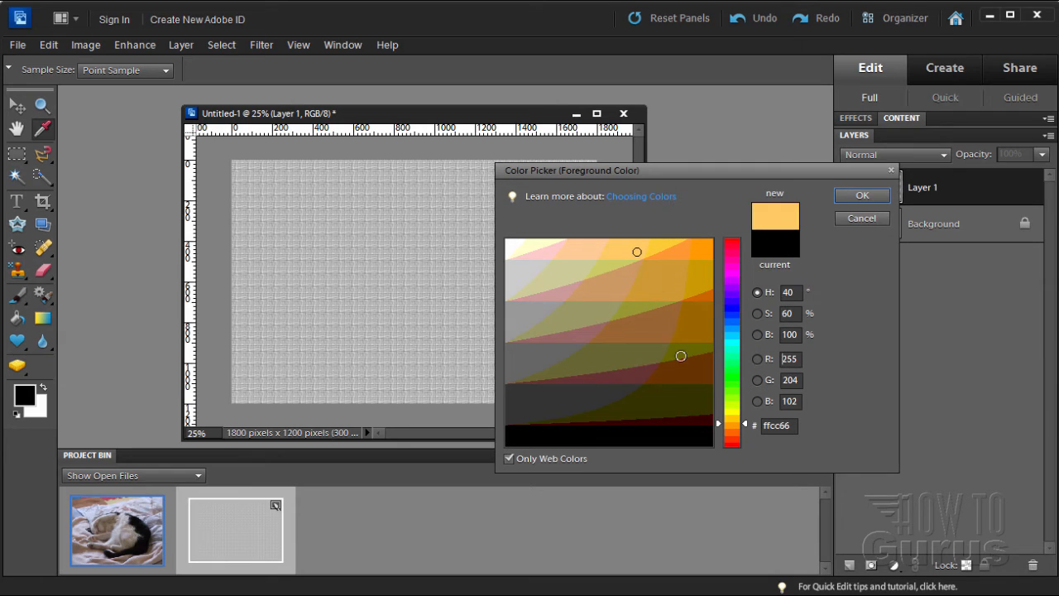
{"action": "left_click", "coordinate": [509, 458]}
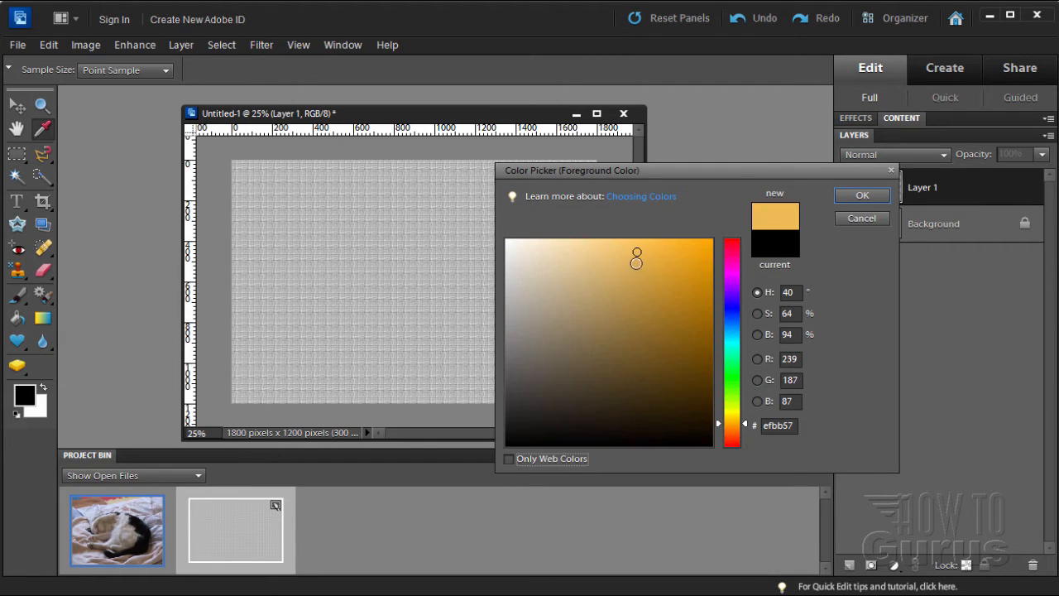
{"action": "left_click", "coordinate": [625, 243]}
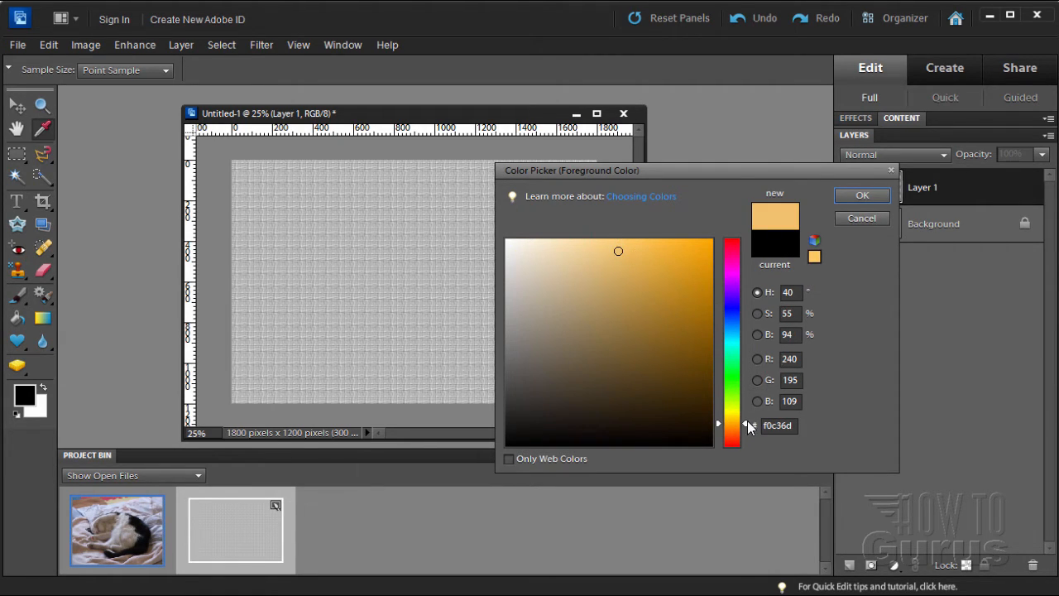
{"action": "left_click_drag", "start_coordinate": [747, 422], "coordinate": [747, 418]}
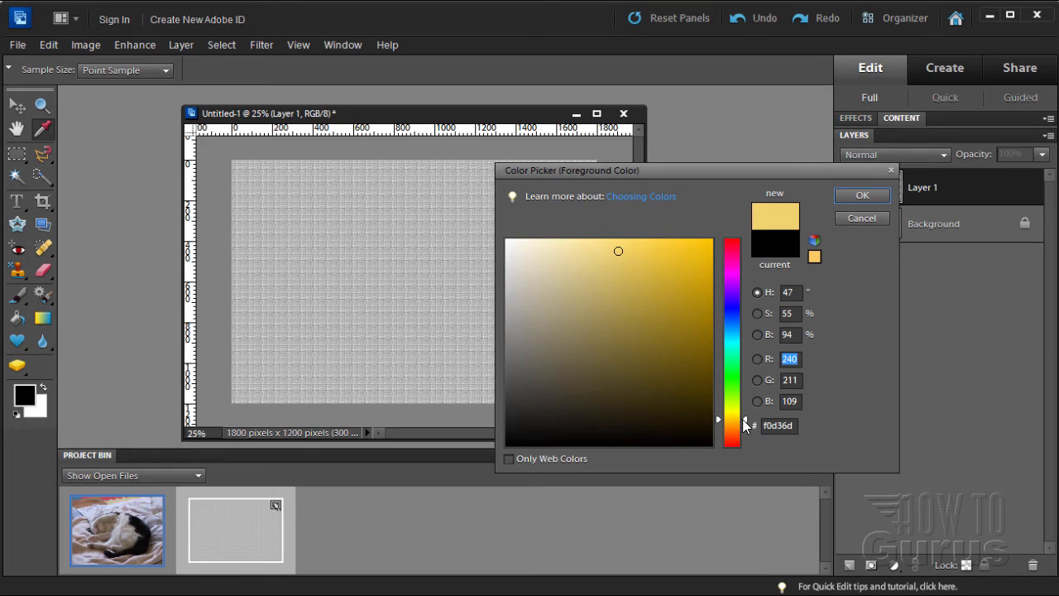
{"action": "left_click", "coordinate": [617, 246]}
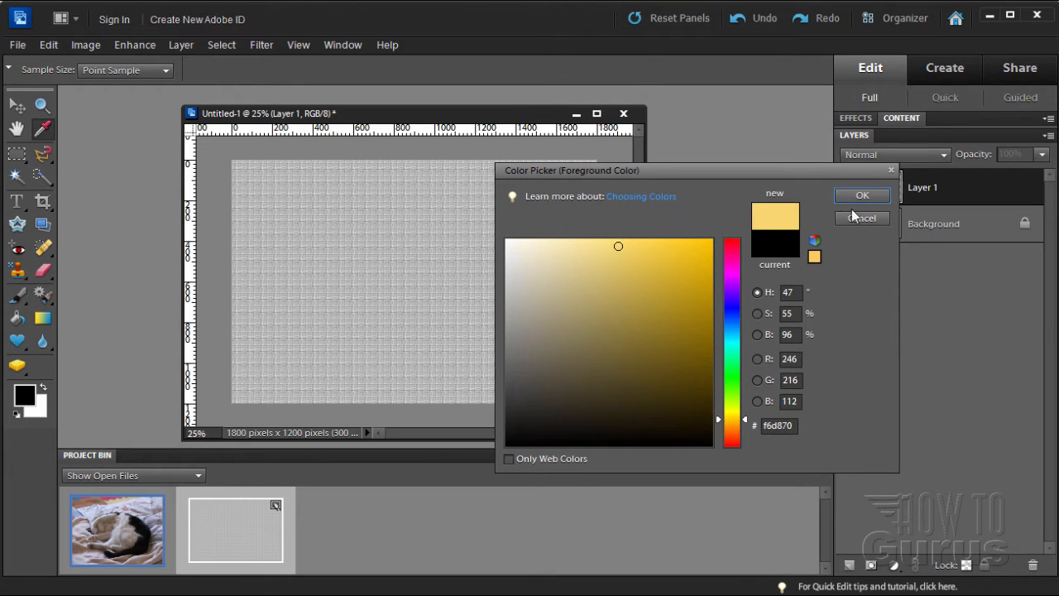
{"action": "left_click", "coordinate": [853, 194]}
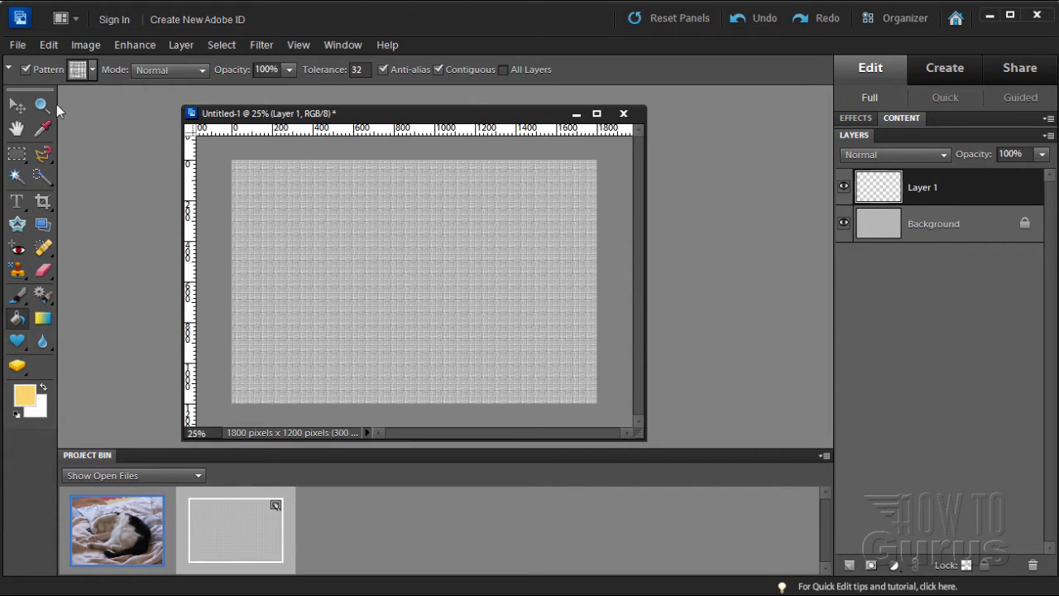
Turn off the Paint Bucket's Pattern option and fill the new layer with the yellow foreground color
{"action": "left_click", "coordinate": [29, 71]}
{"action": "left_click", "coordinate": [416, 258]}
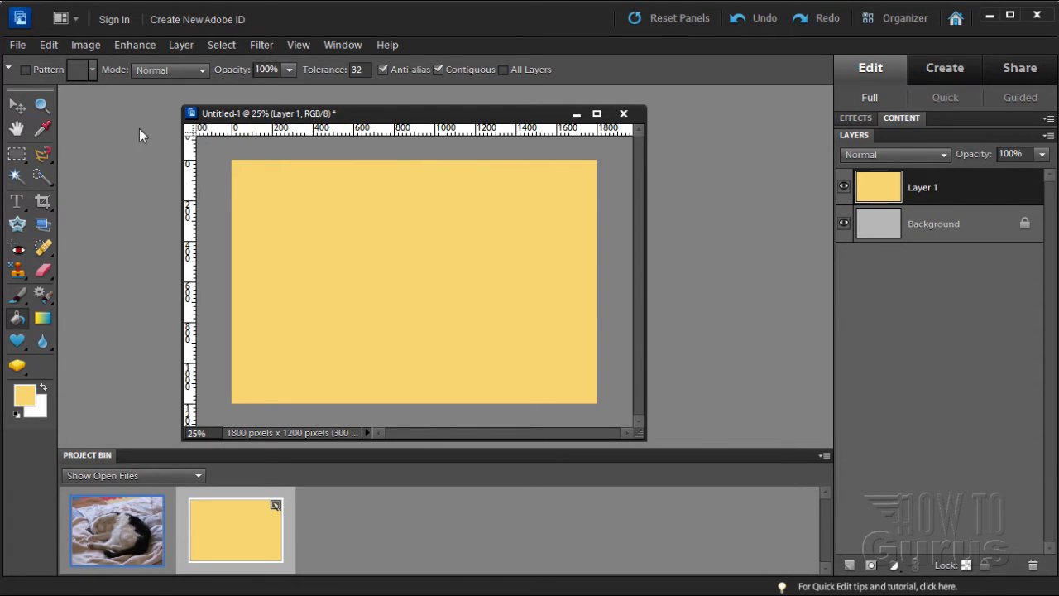
Switch to the Move tool and rename the yellow layer as Solid Color
{"action": "left_click", "coordinate": [16, 105]}
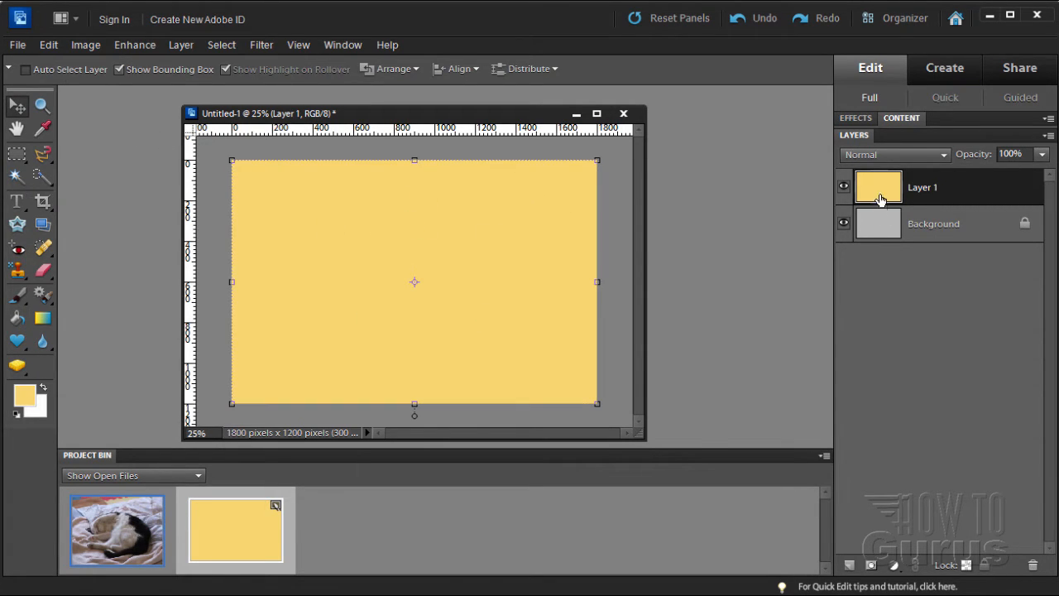
{"action": "double_click", "coordinate": [922, 196]}
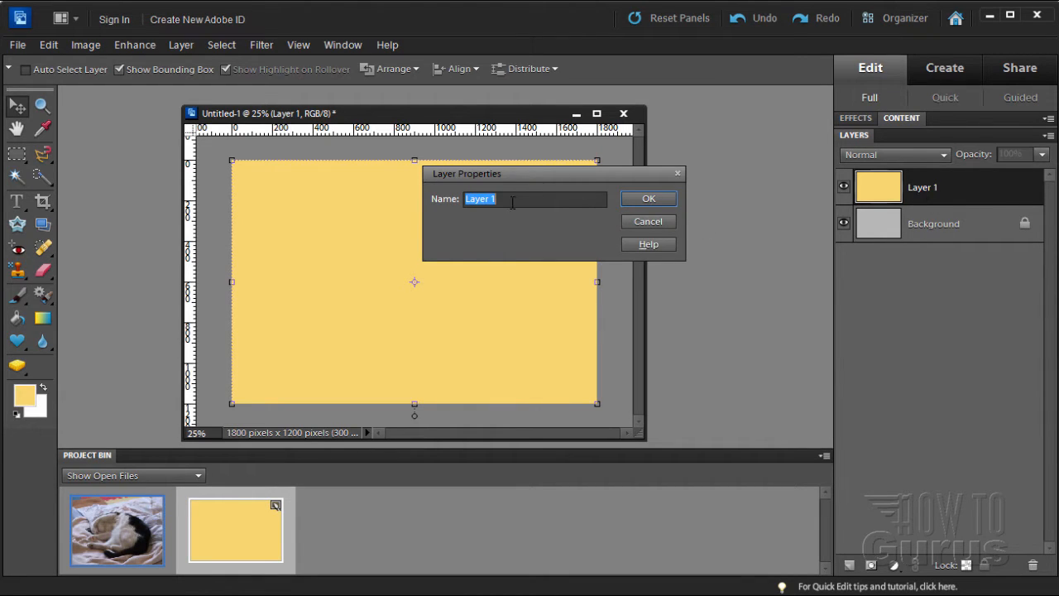
{"action": "type", "text": "Solid "}
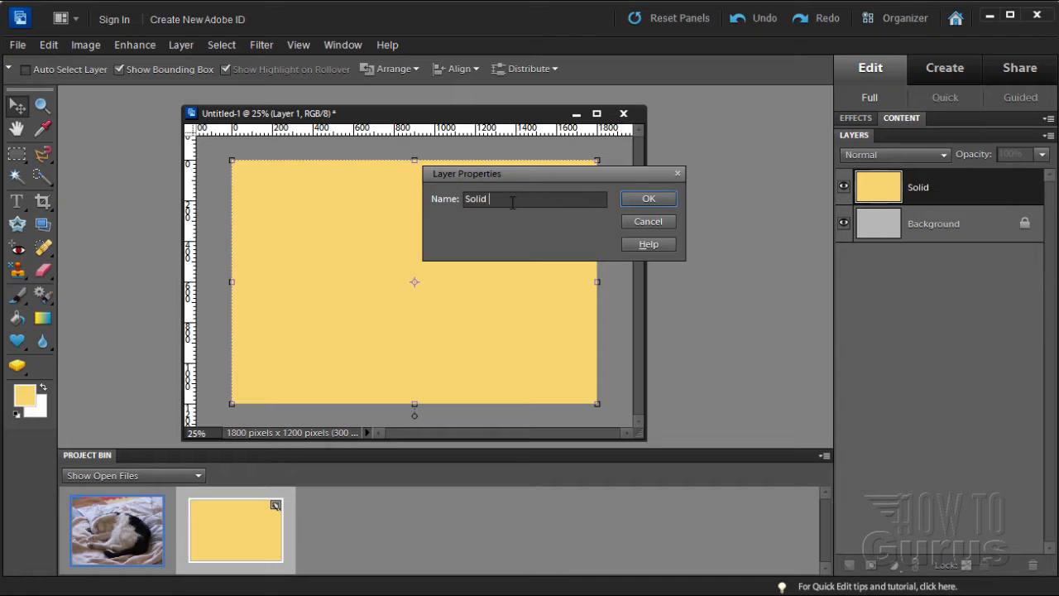
{"action": "type", "text": "Color"}
{"action": "left_click", "coordinate": [646, 199]}
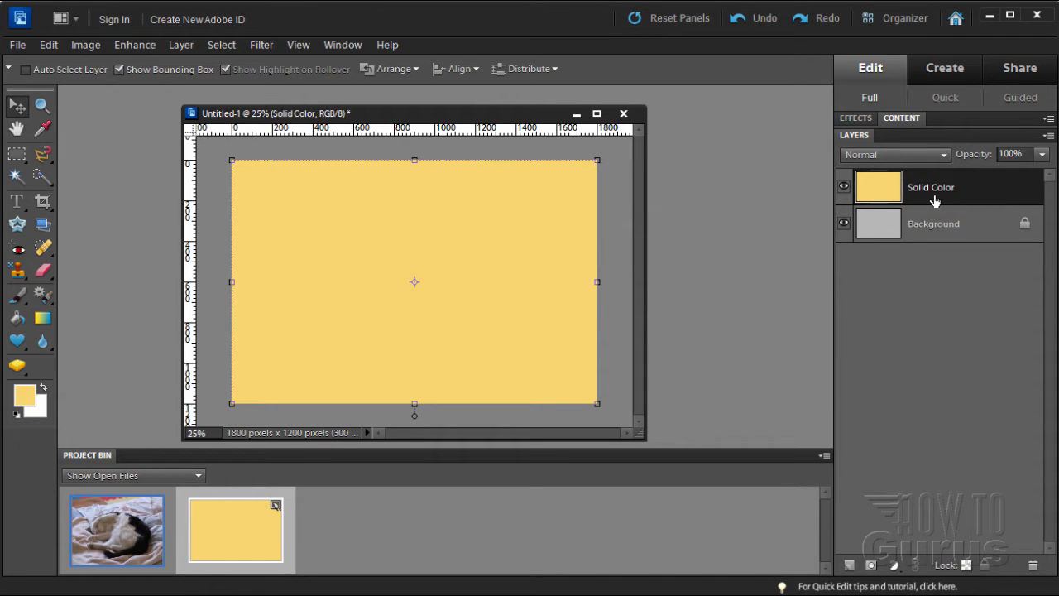
Try the Darken, Multiply, Color Burn, Linear Burn and Darker Color blend modes on the Solid Color layer
{"action": "left_click", "coordinate": [882, 159]}
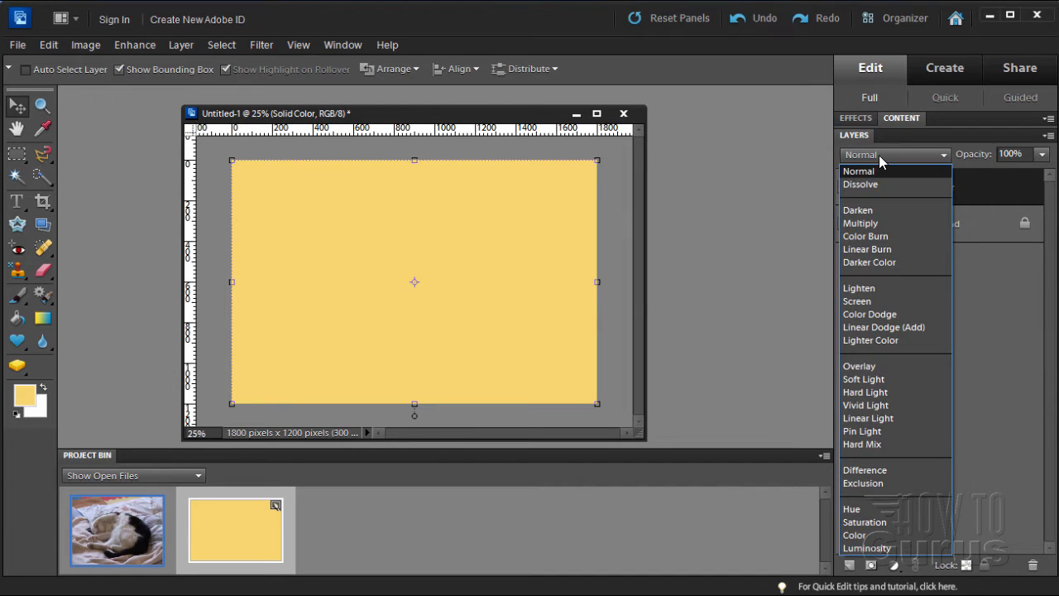
{"action": "left_click", "coordinate": [850, 207]}
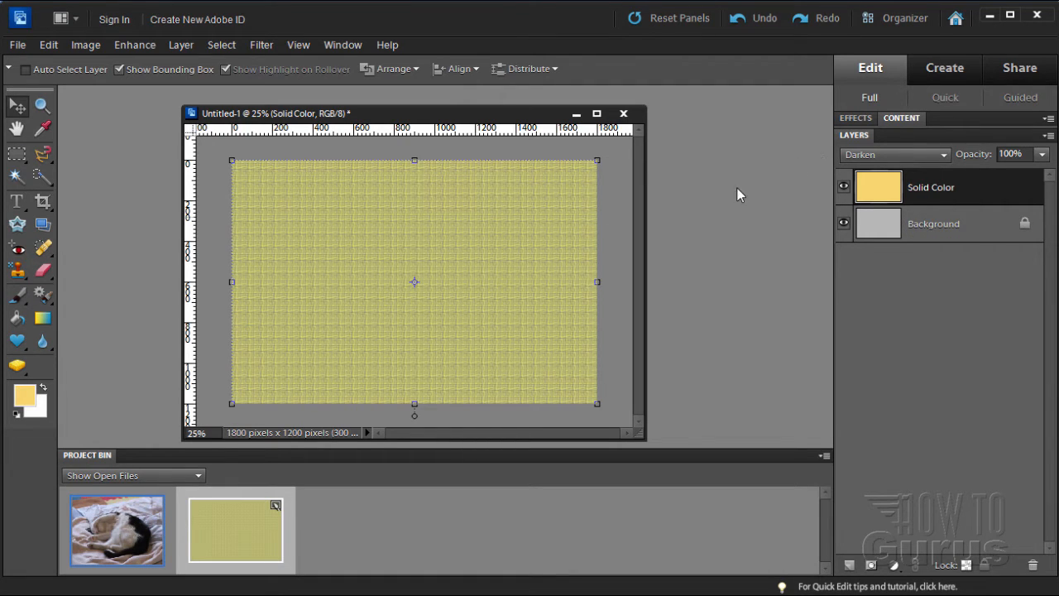
{"action": "left_click", "coordinate": [862, 154]}
{"action": "left_click", "coordinate": [859, 221]}
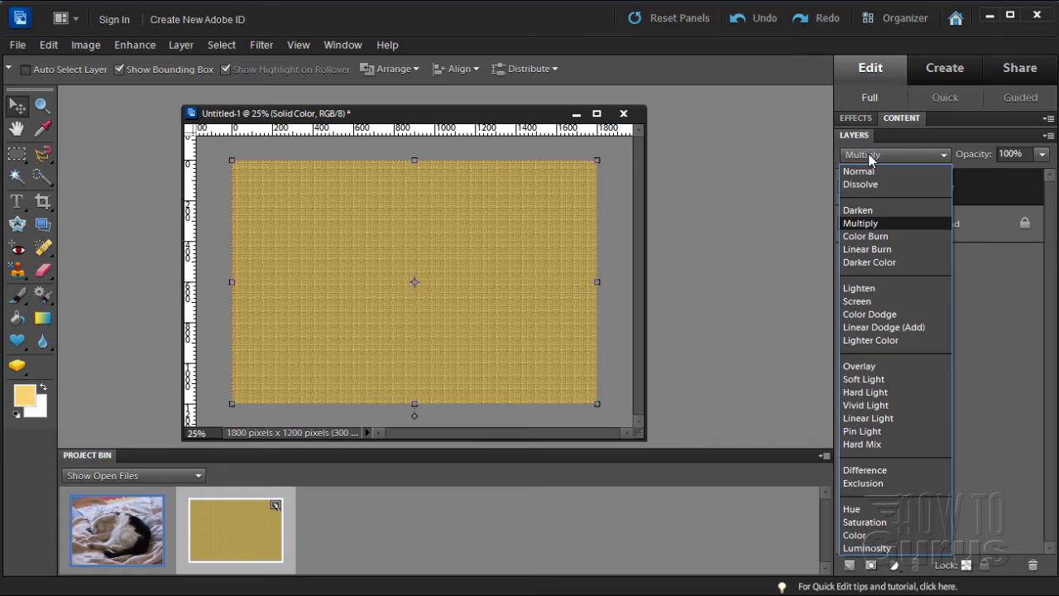
{"action": "left_click", "coordinate": [876, 236]}
{"action": "left_click", "coordinate": [870, 156]}
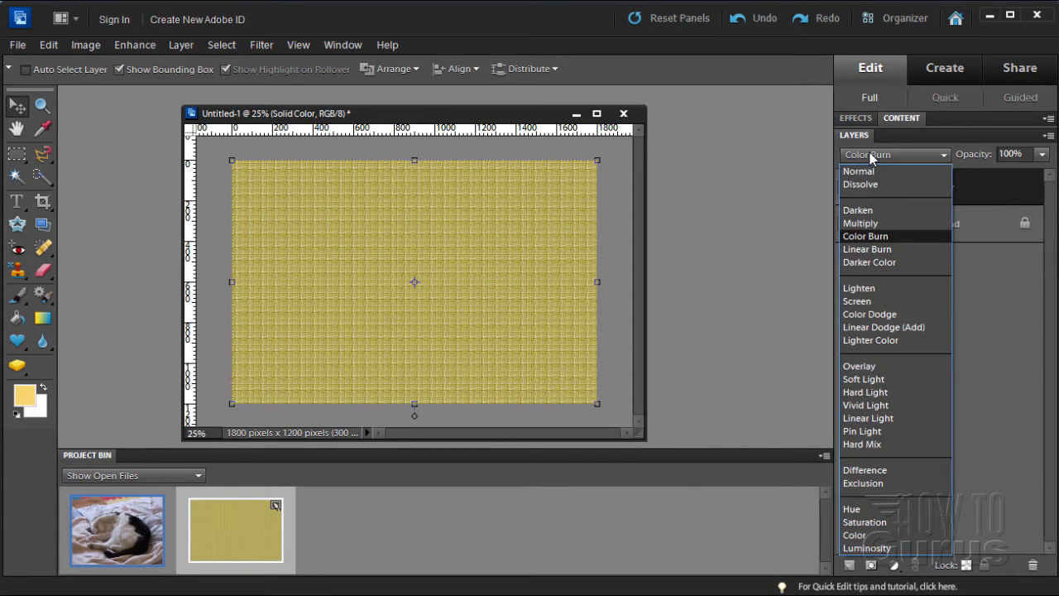
{"action": "left_click", "coordinate": [877, 248]}
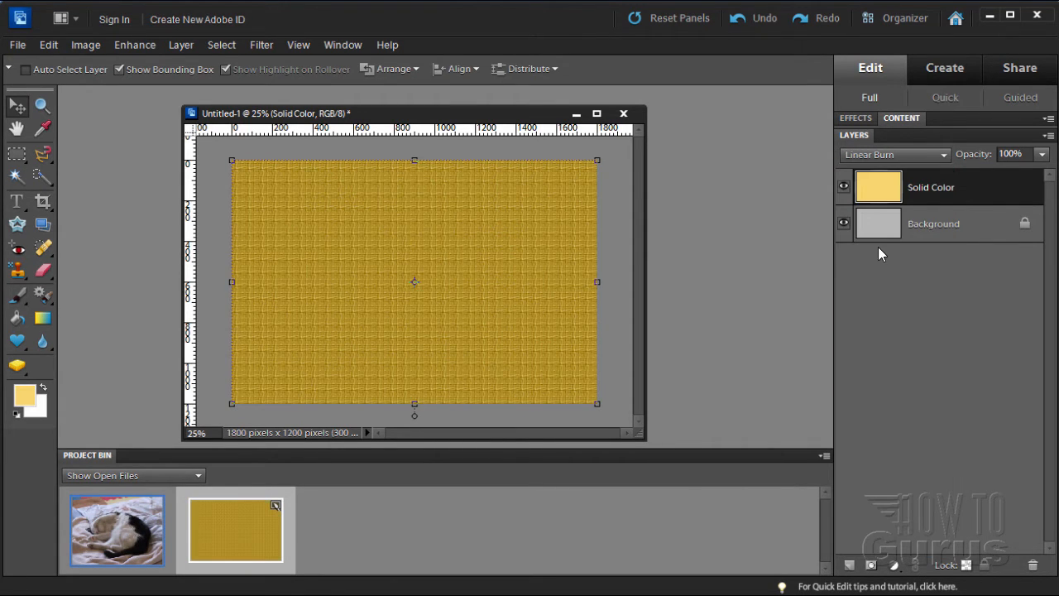
{"action": "left_click", "coordinate": [877, 168]}
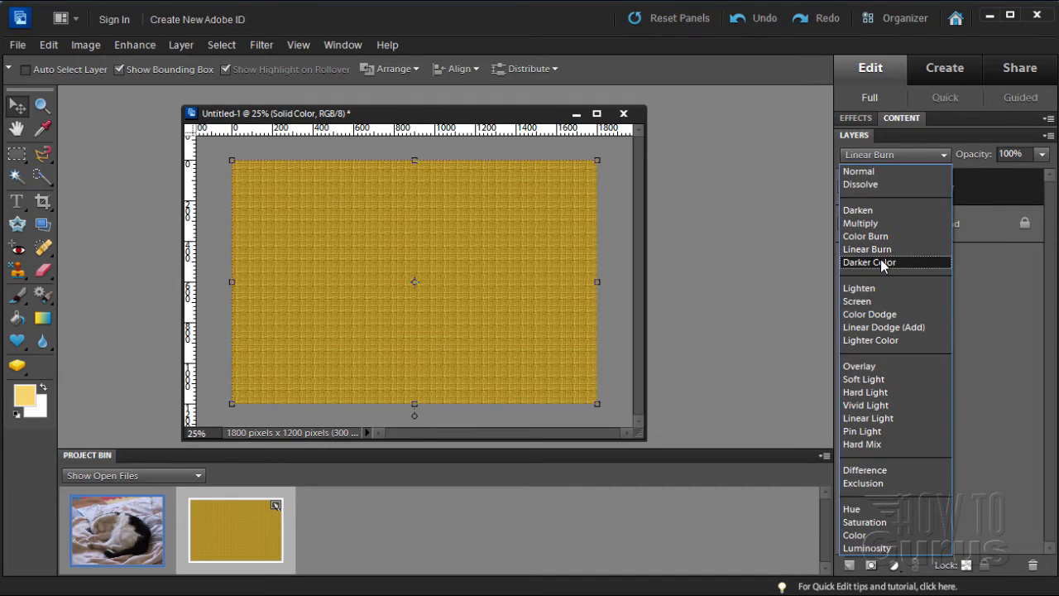
{"action": "left_click", "coordinate": [880, 260]}
Try the Darker Color, Lighten, Screen, Color Dodge, Linear Dodge (Add) and Lighter Color blend modes on the Solid Color layer
{"action": "left_click", "coordinate": [873, 154]}
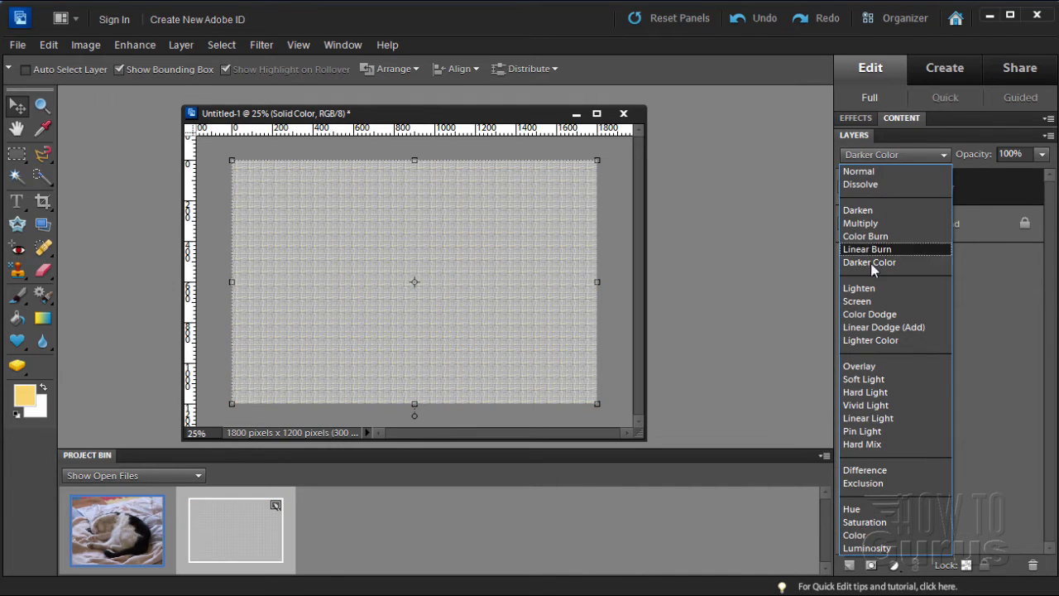
{"action": "left_click", "coordinate": [870, 263]}
{"action": "left_click", "coordinate": [875, 154]}
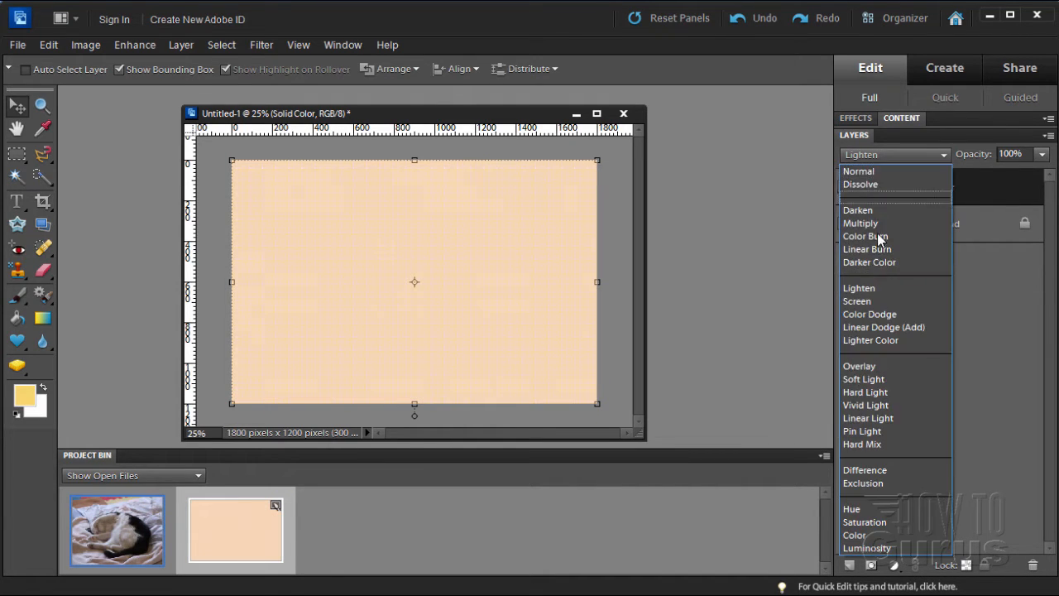
{"action": "left_click", "coordinate": [875, 300]}
{"action": "left_click", "coordinate": [873, 156]}
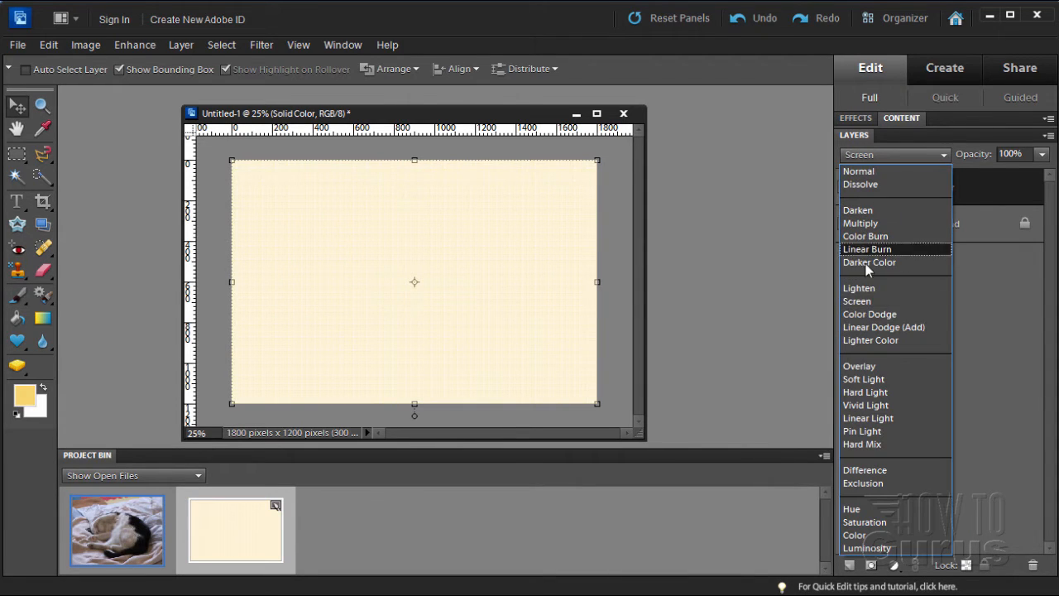
{"action": "left_click", "coordinate": [862, 313]}
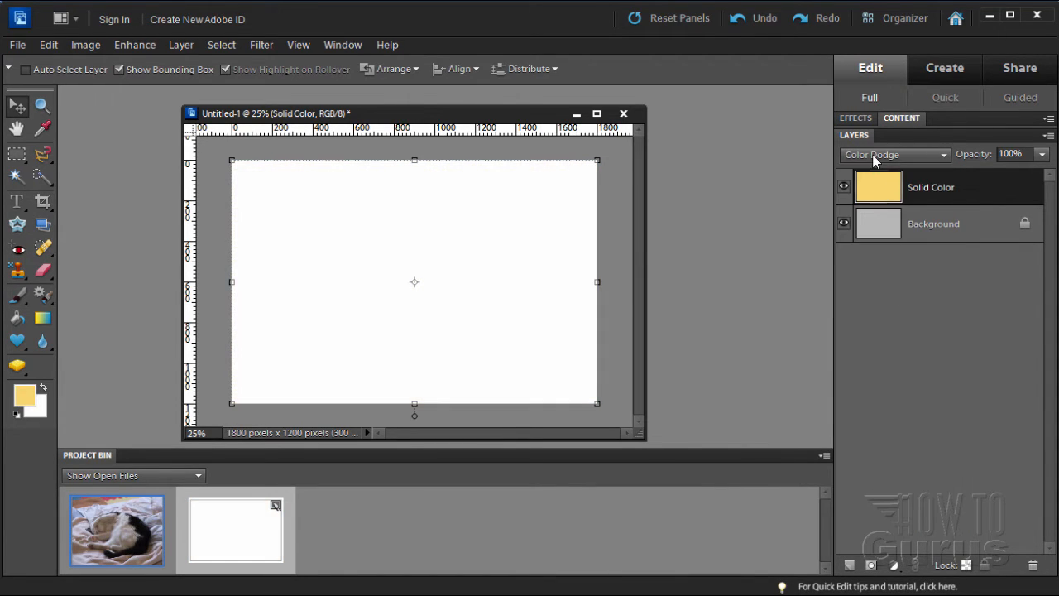
{"action": "left_click", "coordinate": [877, 156]}
{"action": "left_click", "coordinate": [869, 327]}
{"action": "left_click", "coordinate": [873, 158]}
{"action": "left_click", "coordinate": [869, 339]}
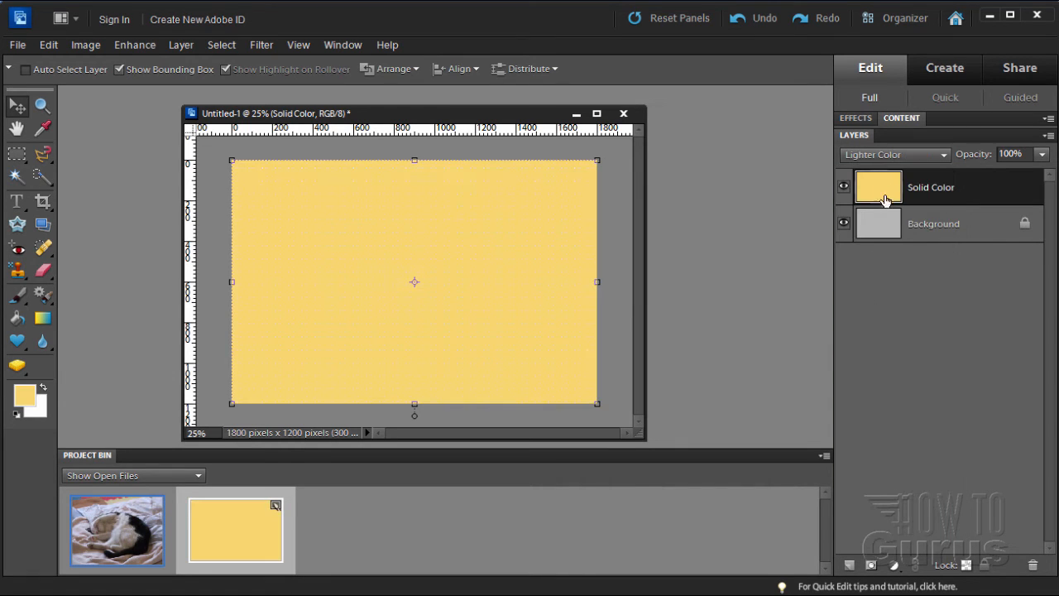
Try the Overlay and Soft Light blend modes on the Solid Color layer
{"action": "left_click", "coordinate": [874, 155]}
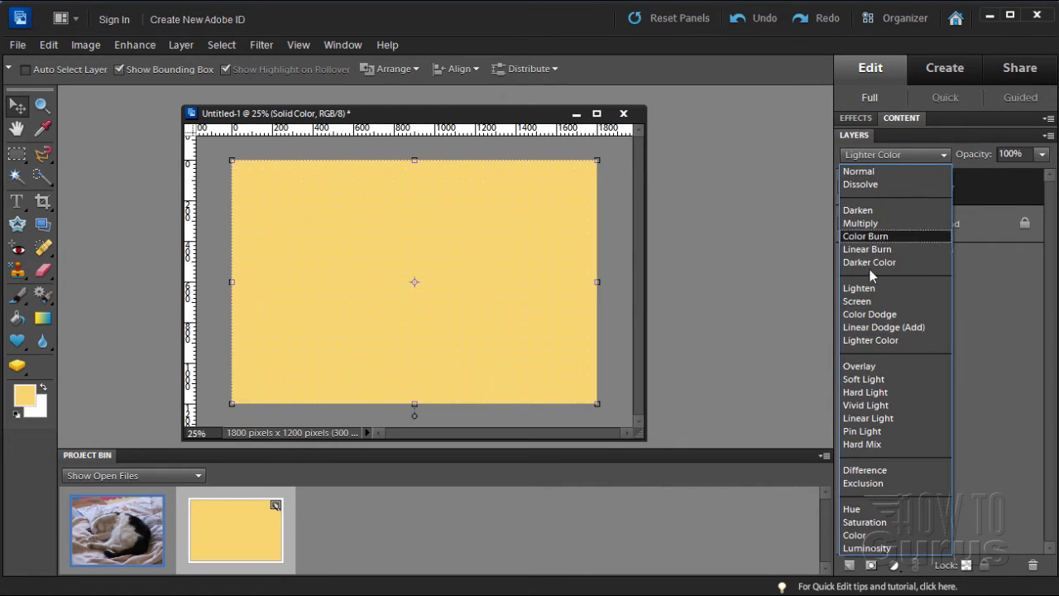
{"action": "left_click", "coordinate": [868, 366]}
{"action": "left_click", "coordinate": [895, 153]}
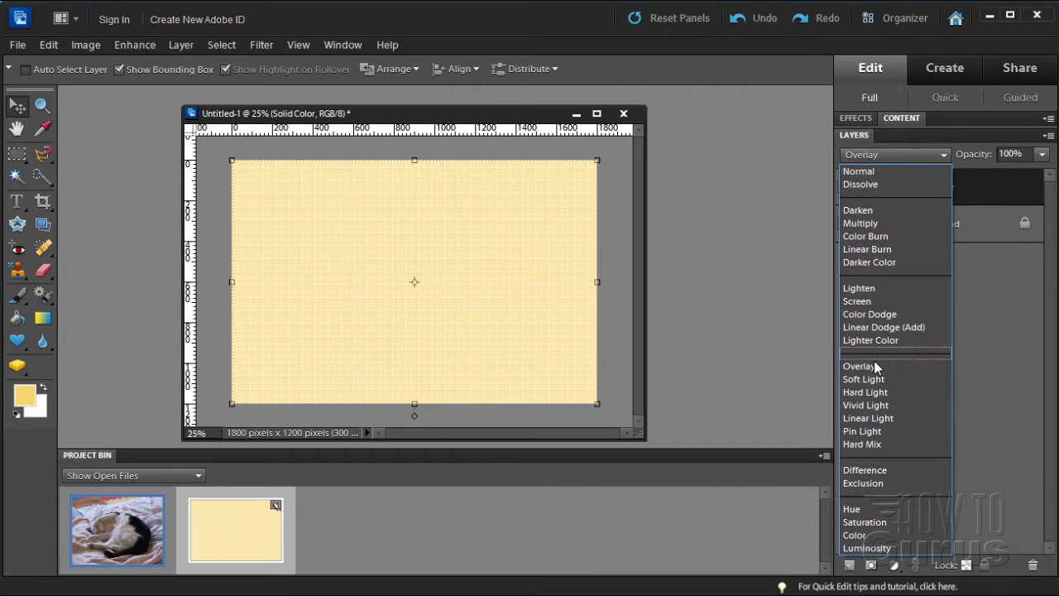
{"action": "left_click", "coordinate": [876, 376]}
Set the Solid Color layer's blend mode to Hard Light
{"action": "left_click", "coordinate": [878, 155]}
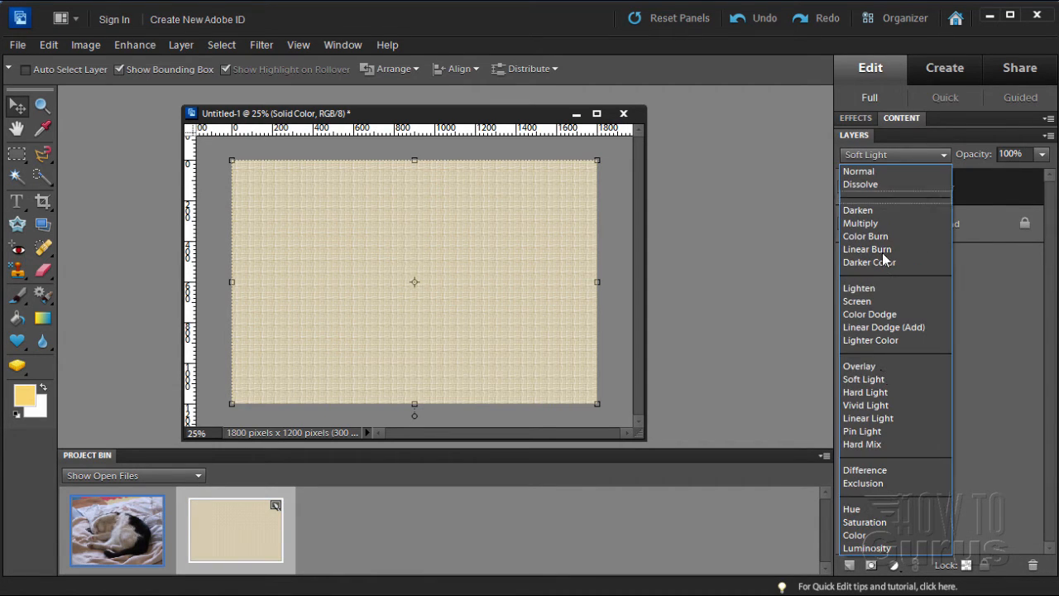
{"action": "left_click", "coordinate": [879, 391]}
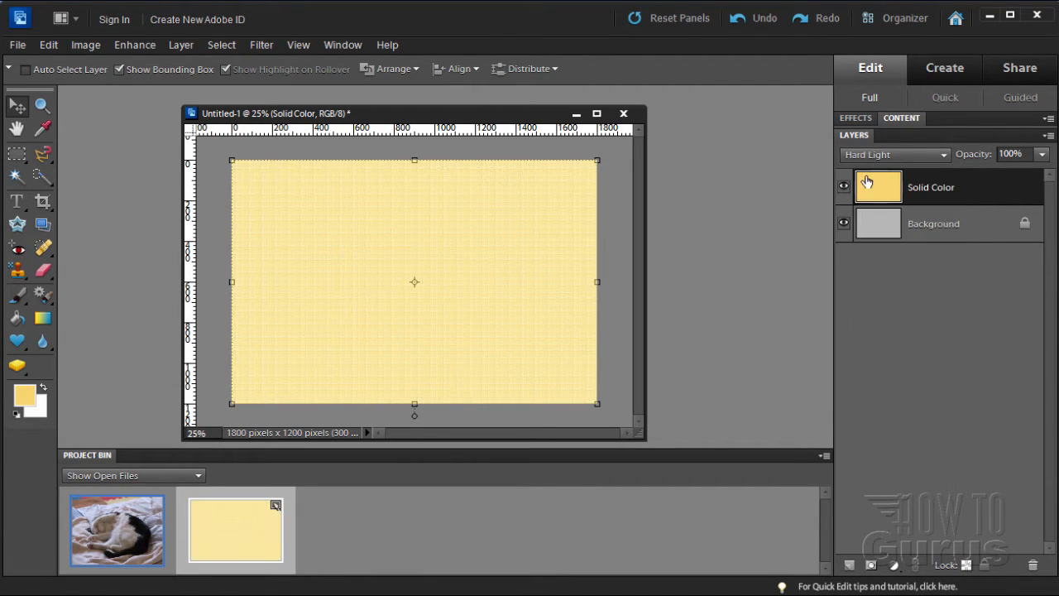
{"action": "left_click", "coordinate": [896, 156]}
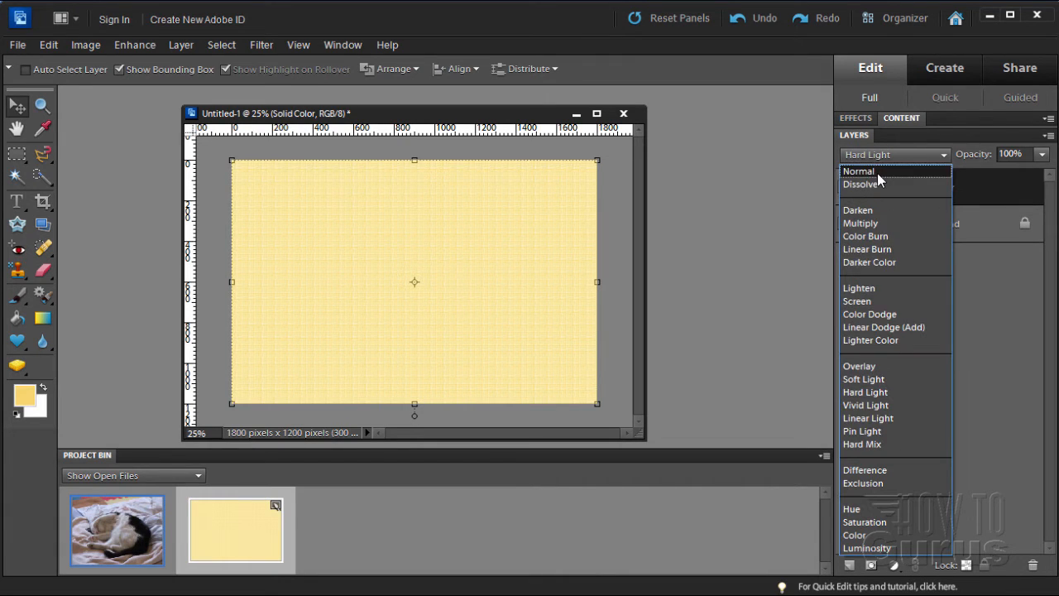
{"action": "left_click", "coordinate": [995, 276]}
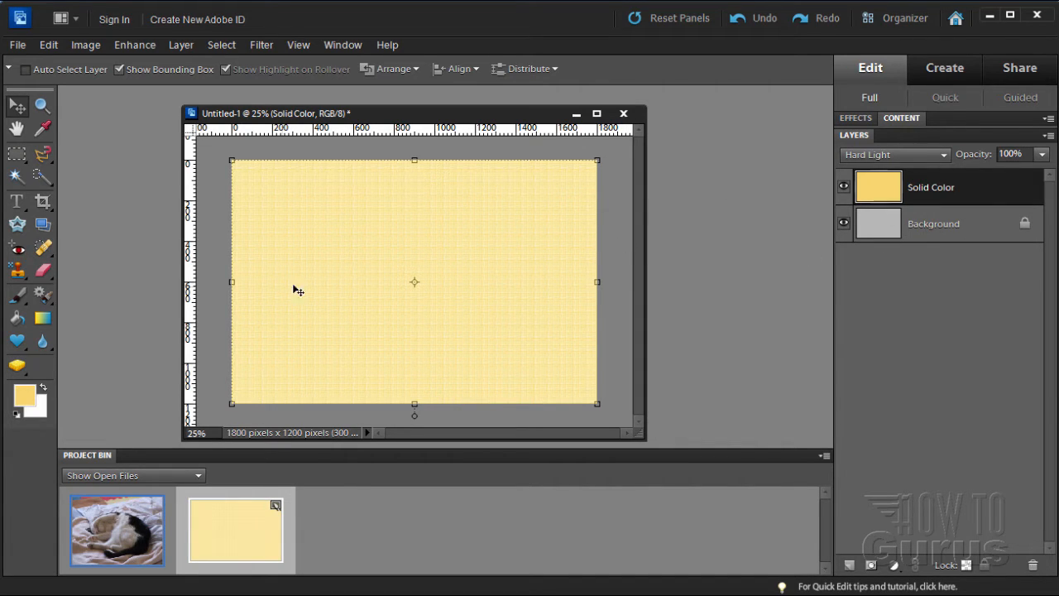
Reset the foreground and background to the default colors and set the Paint Bucket to fill with the blue denim pattern
{"action": "left_click", "coordinate": [17, 414]}
{"action": "left_click", "coordinate": [17, 319]}
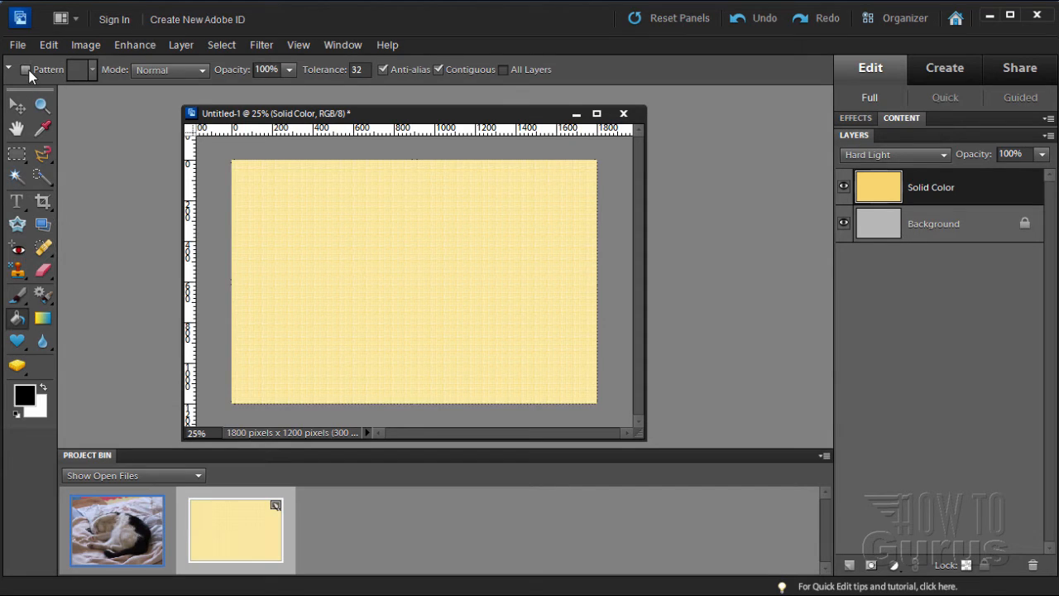
{"action": "left_click", "coordinate": [25, 69]}
{"action": "left_click", "coordinate": [91, 69]}
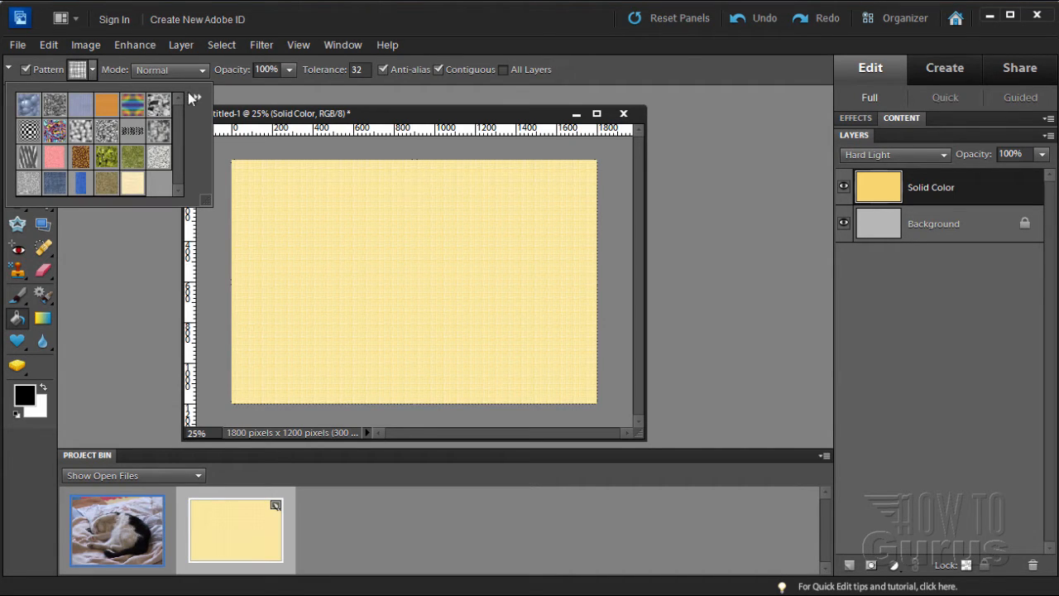
{"action": "left_click", "coordinate": [133, 183]}
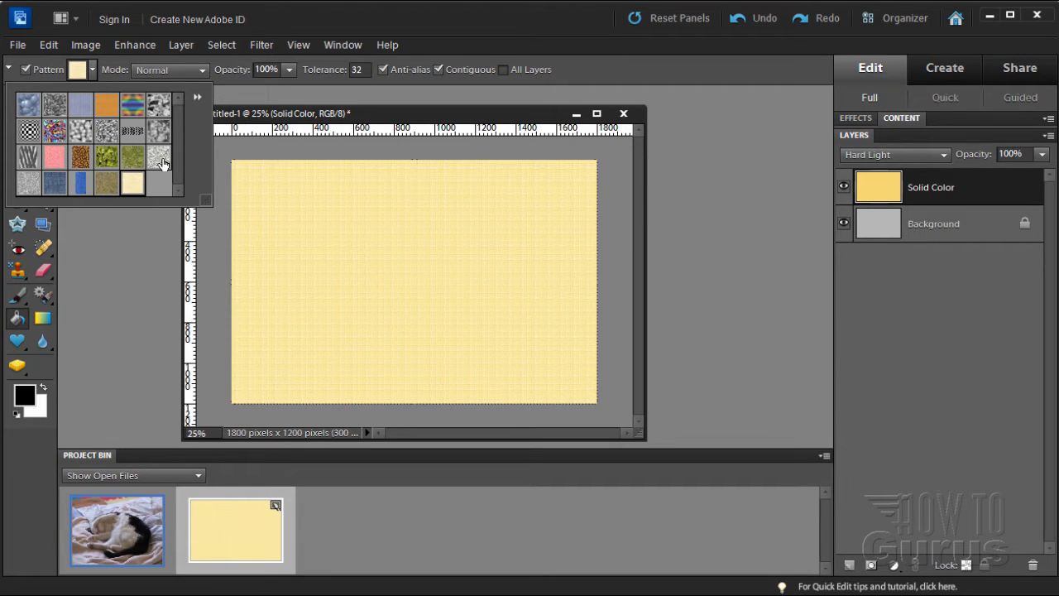
{"action": "left_click", "coordinate": [160, 158]}
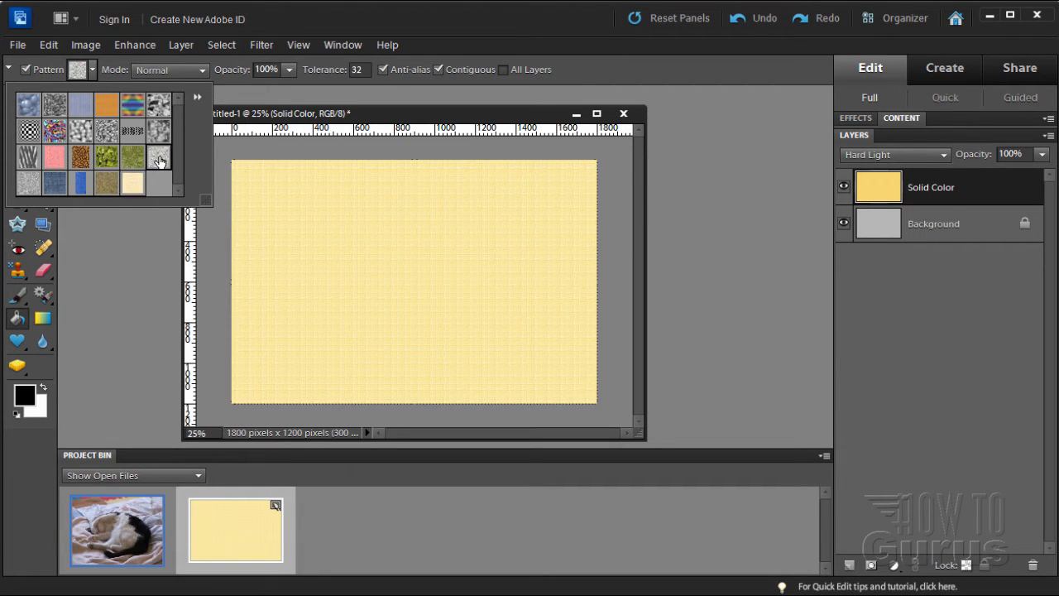
{"action": "left_click", "coordinate": [55, 183]}
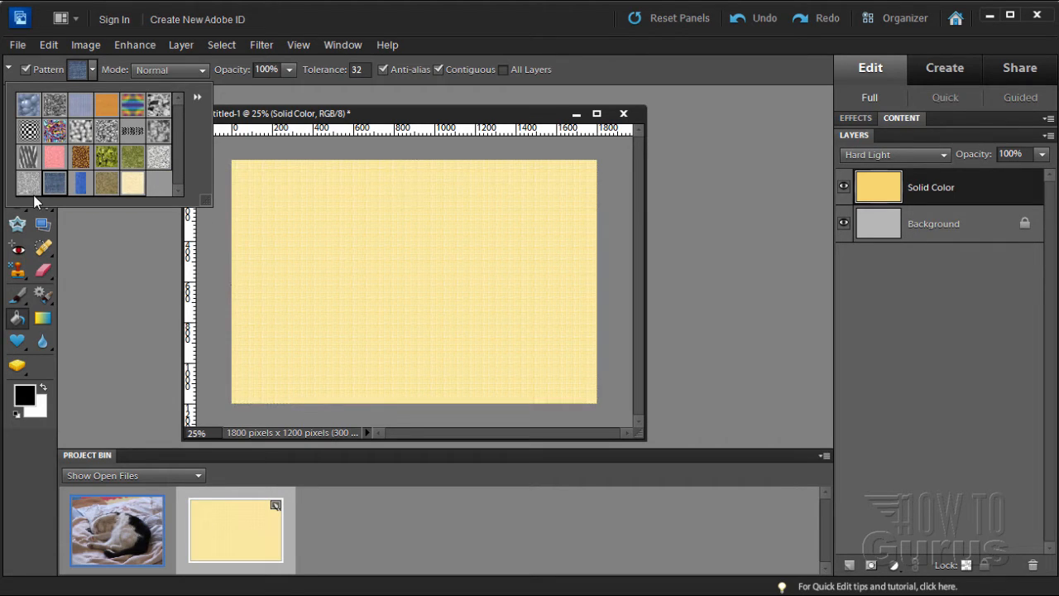
{"action": "left_click", "coordinate": [89, 73]}
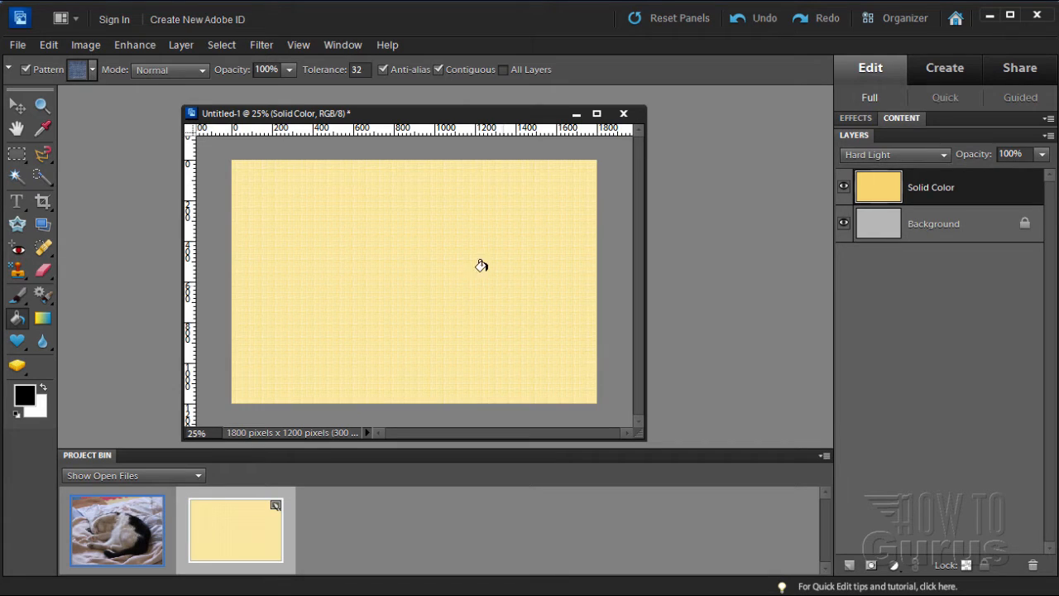
Draw an elliptical marquee selection about 630 px wide and 760 px tall in the left half of the canvas
{"action": "left_click", "coordinate": [17, 156]}
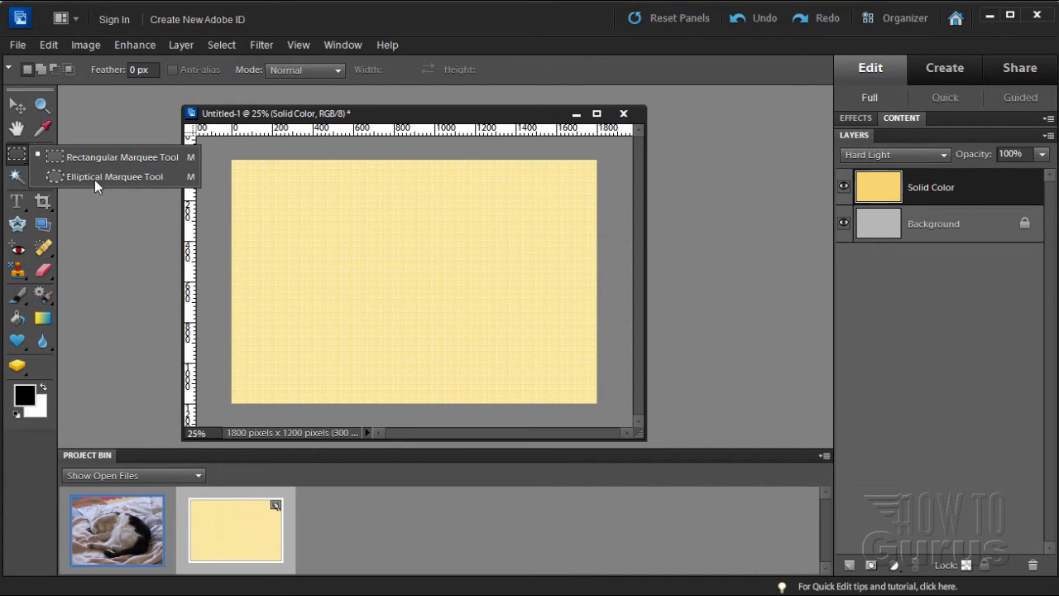
{"action": "left_click", "coordinate": [94, 177]}
{"action": "left_click_drag", "start_coordinate": [269, 207], "coordinate": [386, 351]}
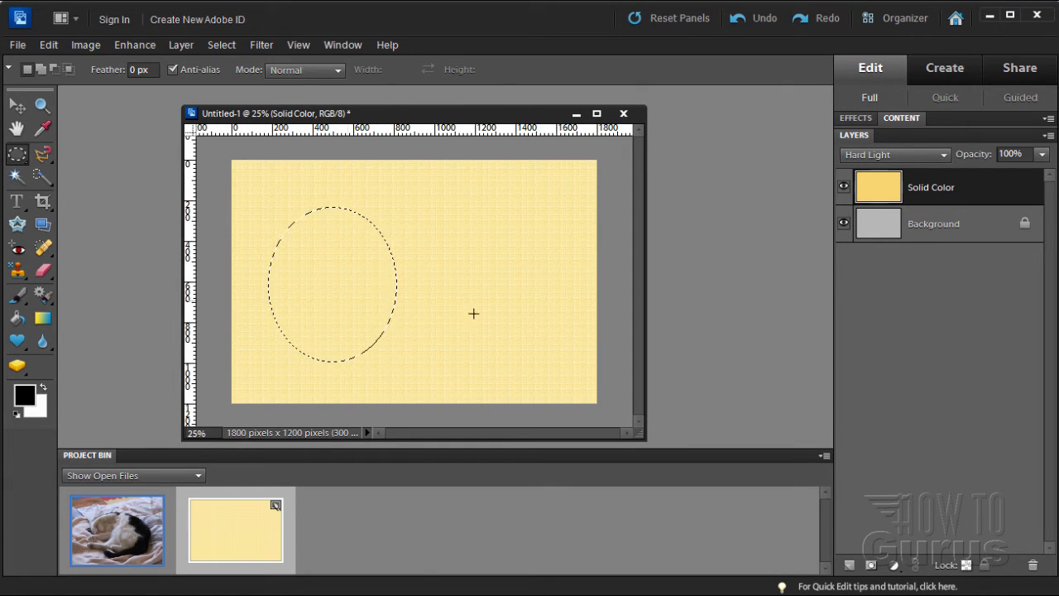
Add a new layer, fill the elliptical selection with the blue denim pattern using the Paint Bucket, and deselect
{"action": "left_click", "coordinate": [850, 566]}
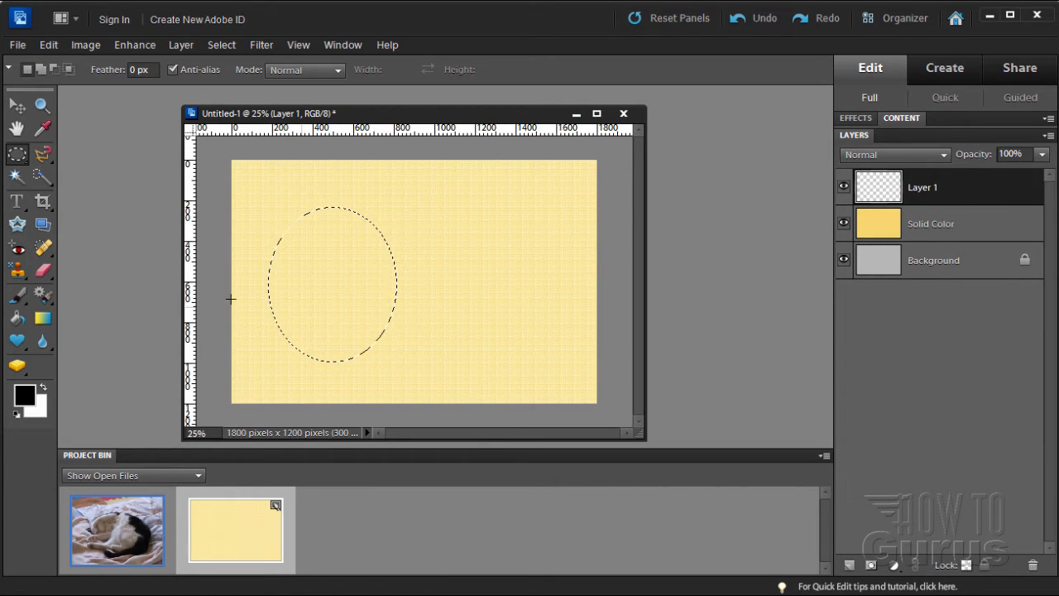
{"action": "left_click", "coordinate": [17, 319]}
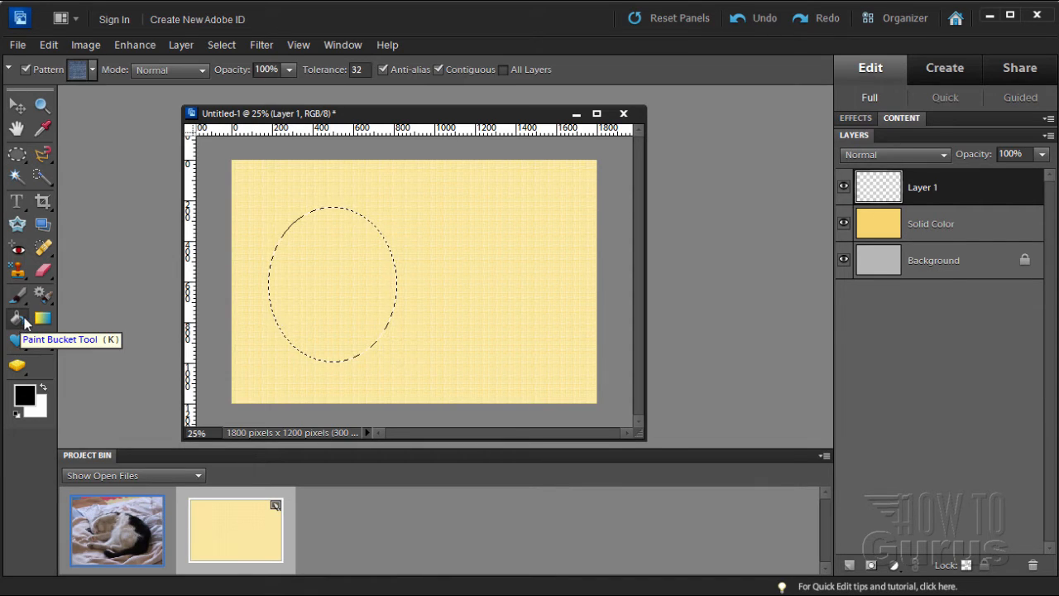
{"action": "left_click", "coordinate": [335, 239]}
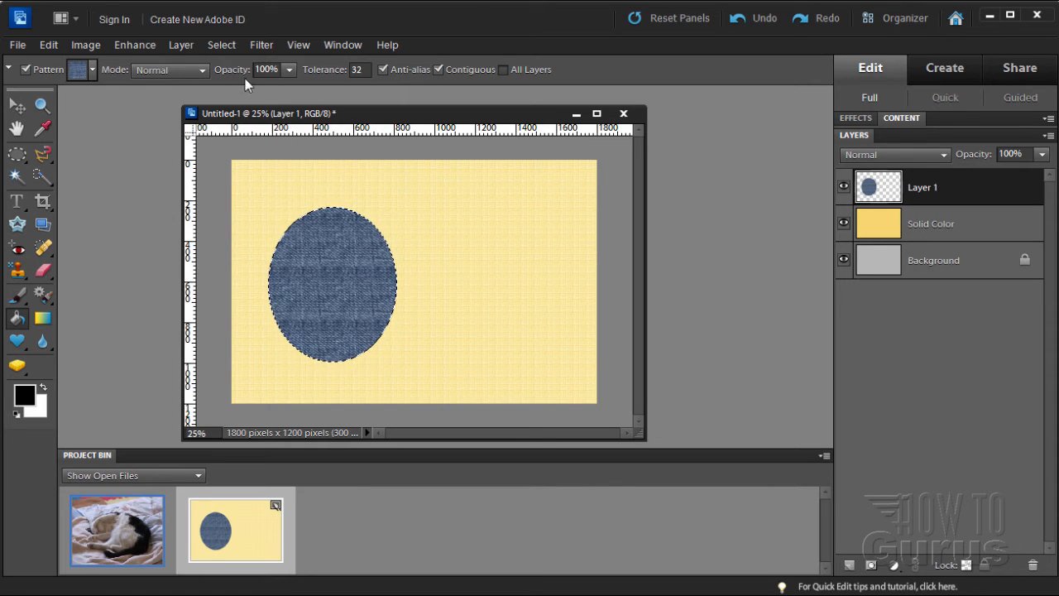
{"action": "left_click", "coordinate": [222, 44]}
{"action": "left_click", "coordinate": [222, 78]}
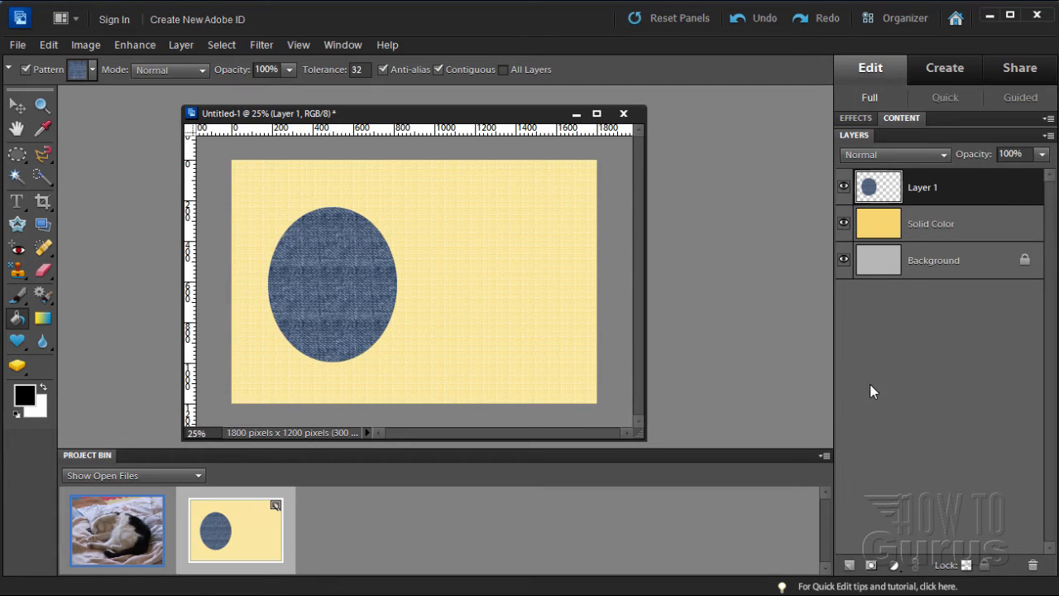
Show the Shapes category of the content library and collapse the layer list to enlarge the thumbnail view
{"action": "left_click", "coordinate": [903, 120]}
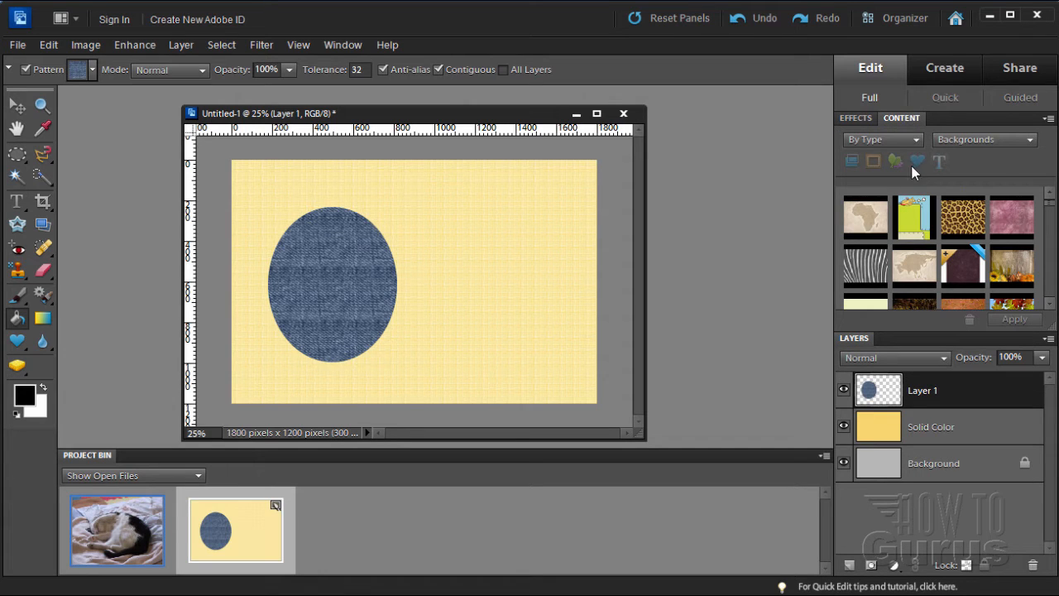
{"action": "left_click", "coordinate": [993, 138]}
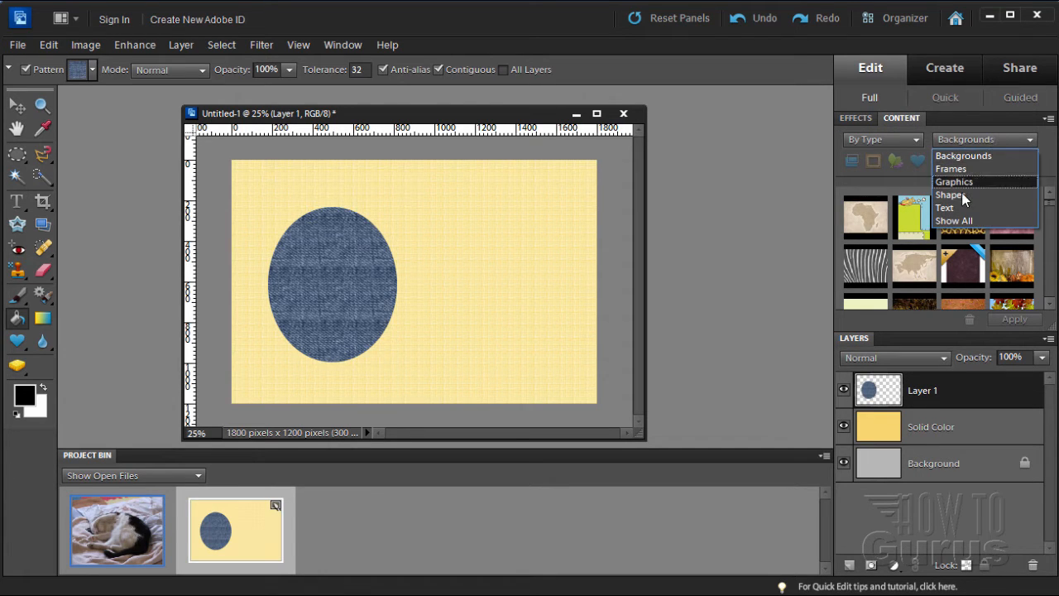
{"action": "left_click", "coordinate": [961, 193]}
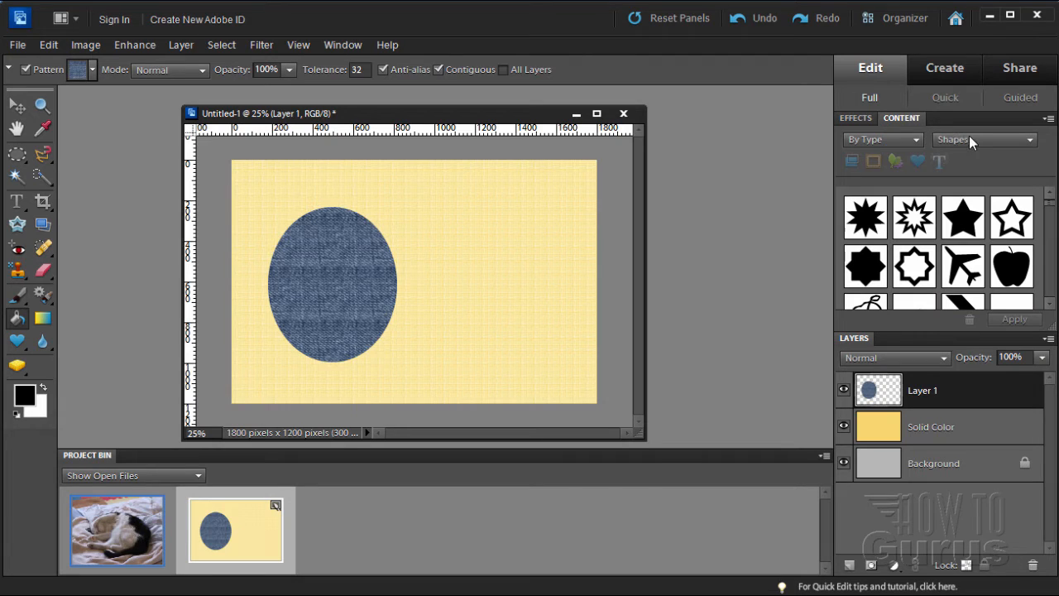
{"action": "left_click", "coordinate": [850, 338]}
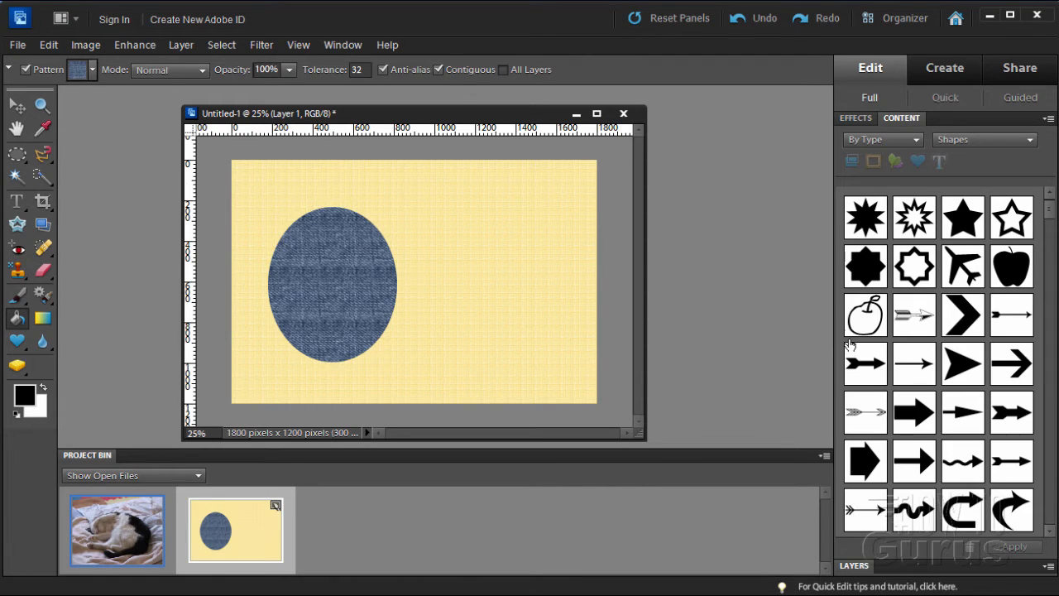
Add the solid five-pointed star with the Move tool active, place it beside the denim ellipse and scale it to 164%
{"action": "key", "text": "v"}
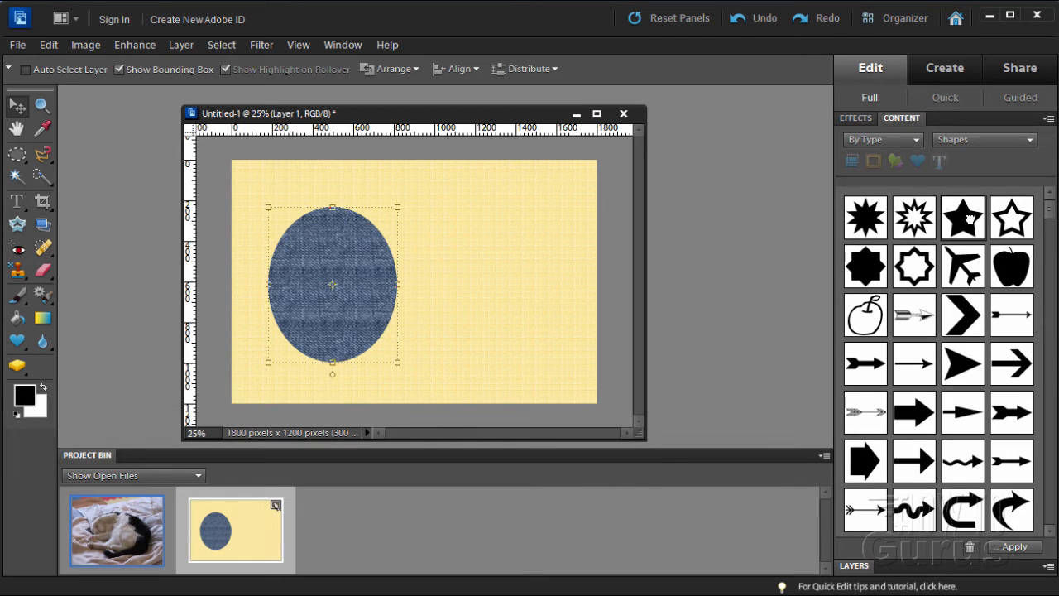
{"action": "double_click", "coordinate": [968, 220]}
{"action": "left_click_drag", "start_coordinate": [417, 287], "coordinate": [467, 269]}
{"action": "left_click_drag", "start_coordinate": [509, 306], "coordinate": [567, 362]}
{"action": "left_click_drag", "start_coordinate": [520, 324], "coordinate": [523, 317]}
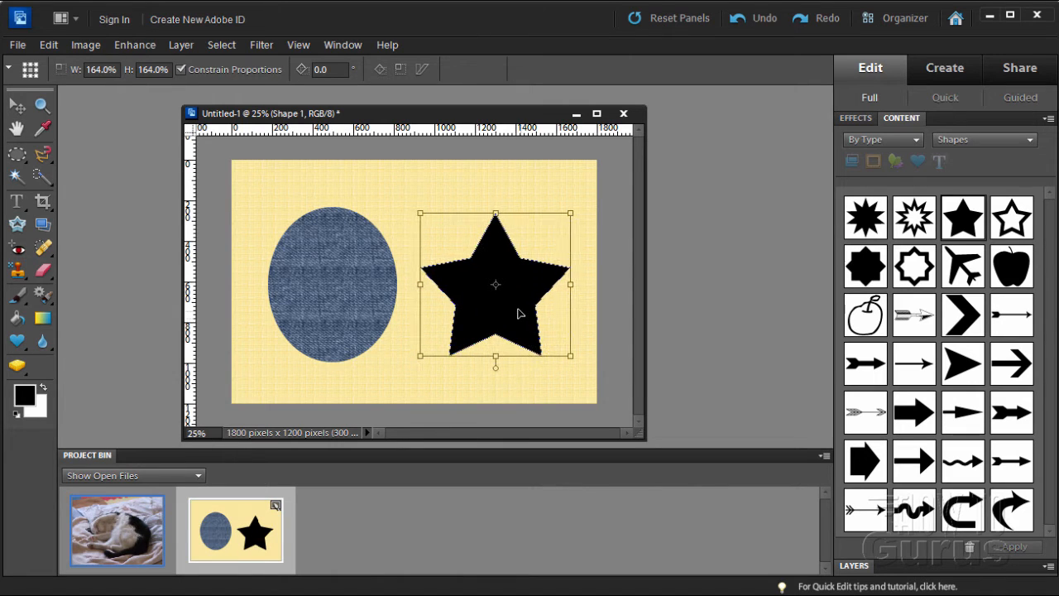
Apply the star's transformation and fill the star with the blue denim pattern using the Paint Bucket
{"action": "left_click", "coordinate": [17, 319]}
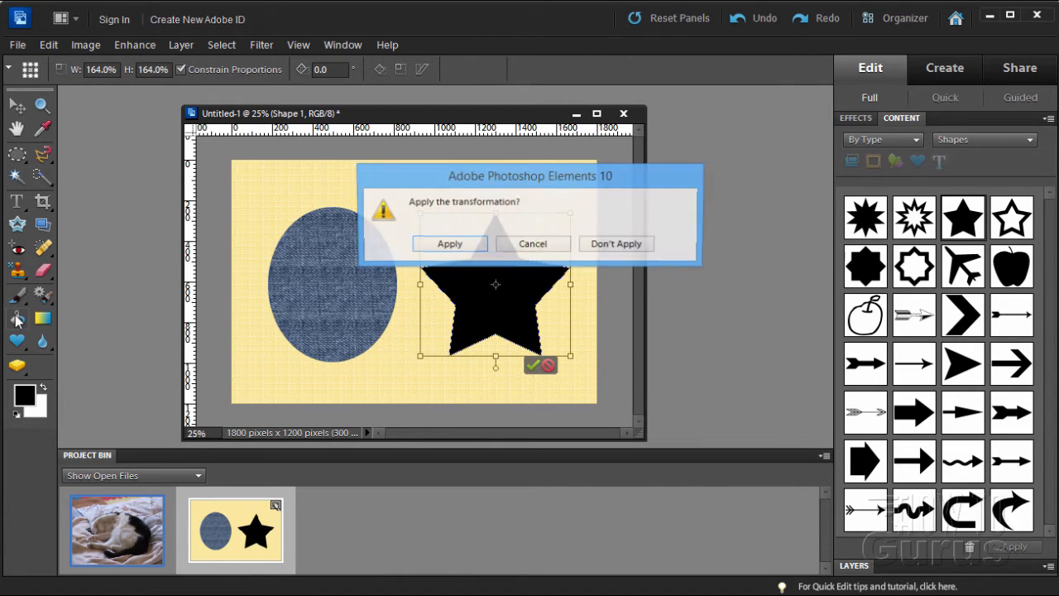
{"action": "left_click", "coordinate": [431, 249]}
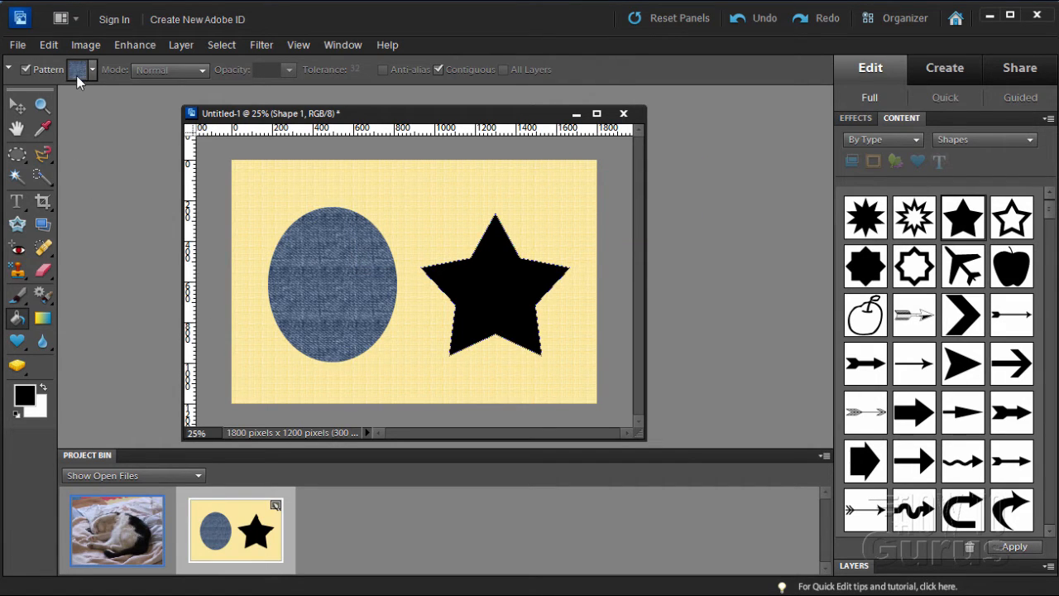
{"action": "left_click", "coordinate": [489, 290]}
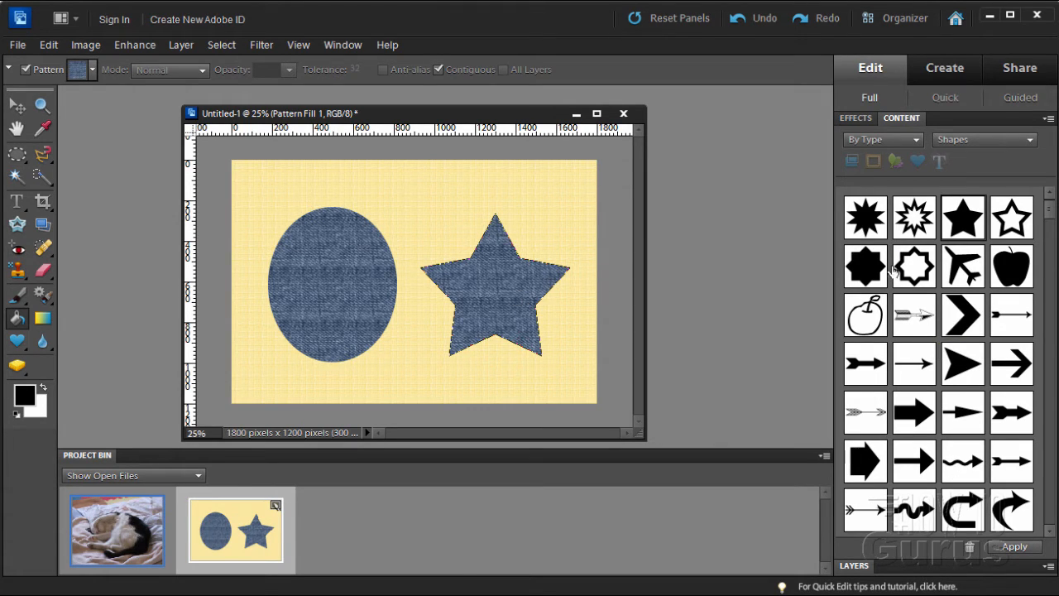
Close the content library, bring back the layer list, and hide the Pattern Fill 1 and Layer 1 layers
{"action": "left_click", "coordinate": [892, 118]}
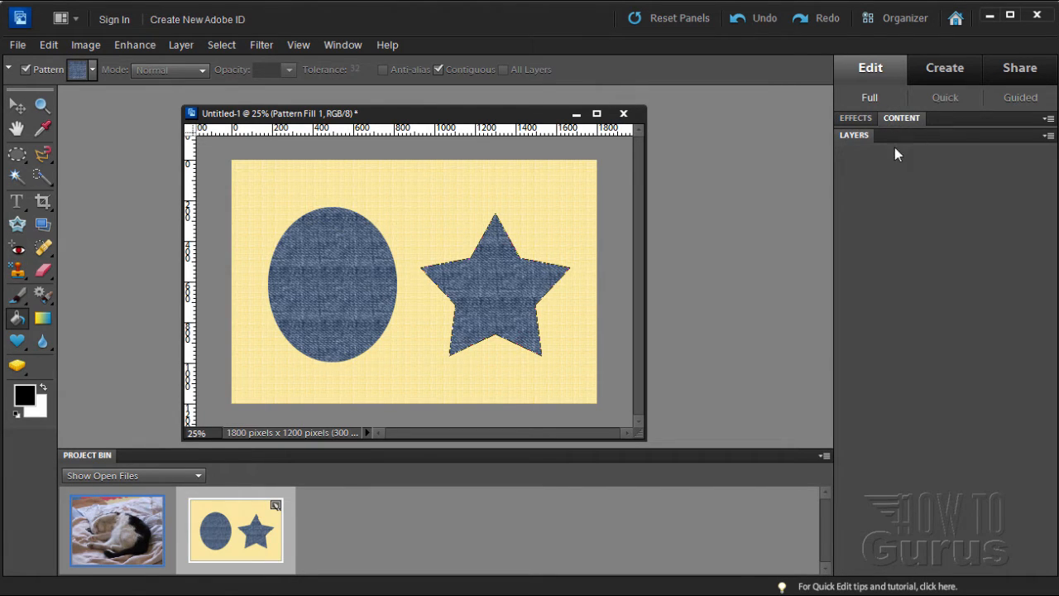
{"action": "left_click", "coordinate": [861, 137]}
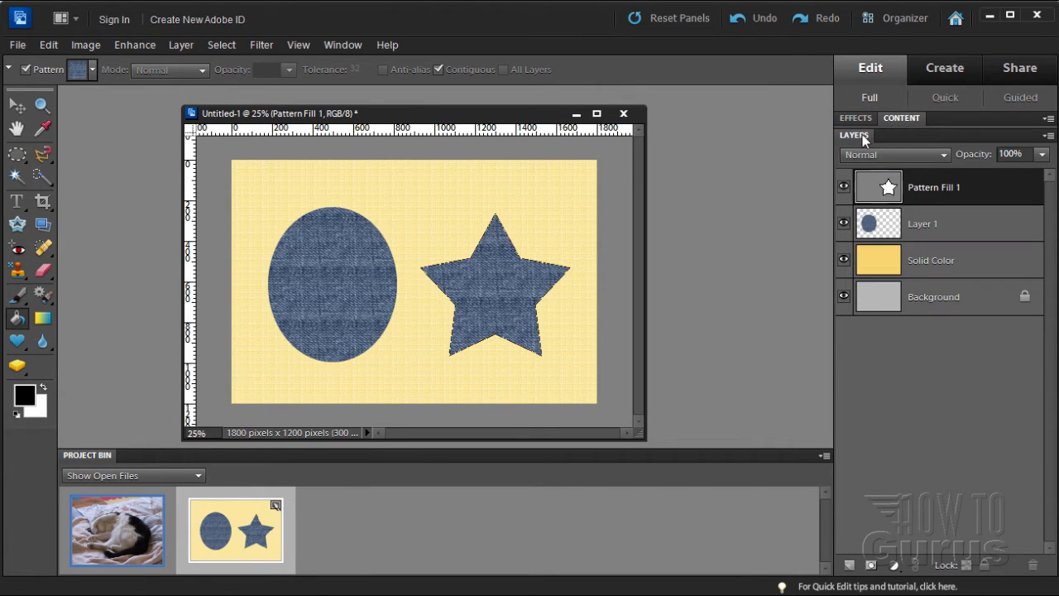
{"action": "left_click", "coordinate": [843, 187]}
{"action": "left_click", "coordinate": [843, 224]}
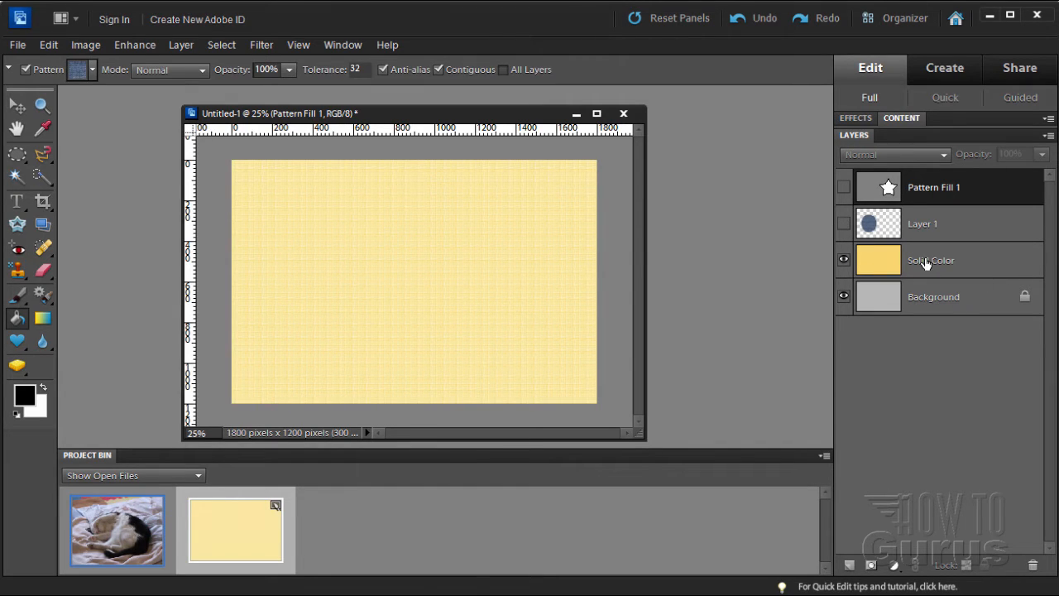
Make the Solid Color layer active, switch to the Move tool and look up the Define Pattern command
{"action": "left_click", "coordinate": [856, 263]}
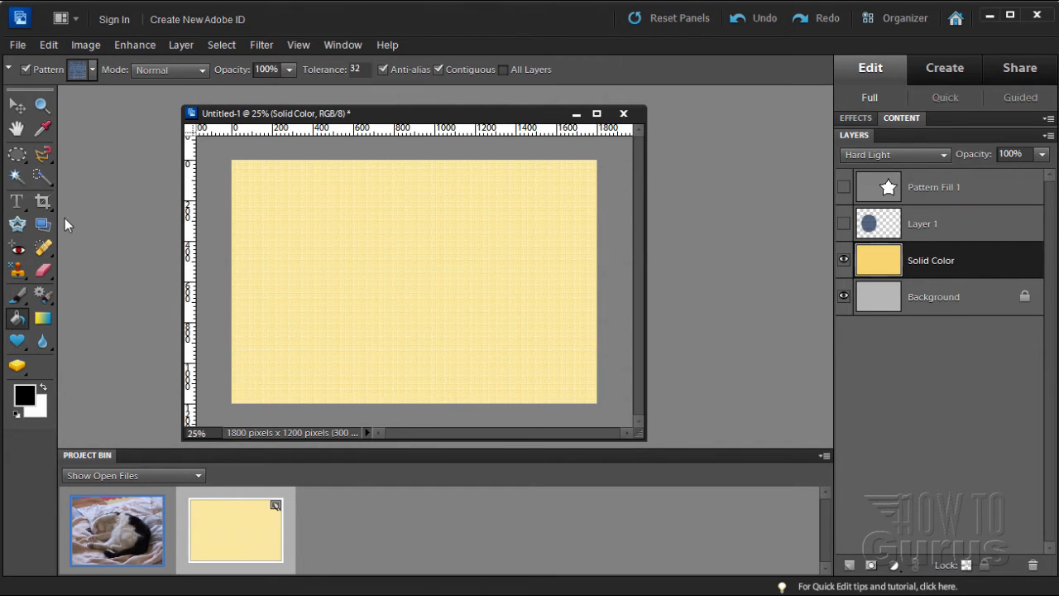
{"action": "left_click", "coordinate": [23, 105]}
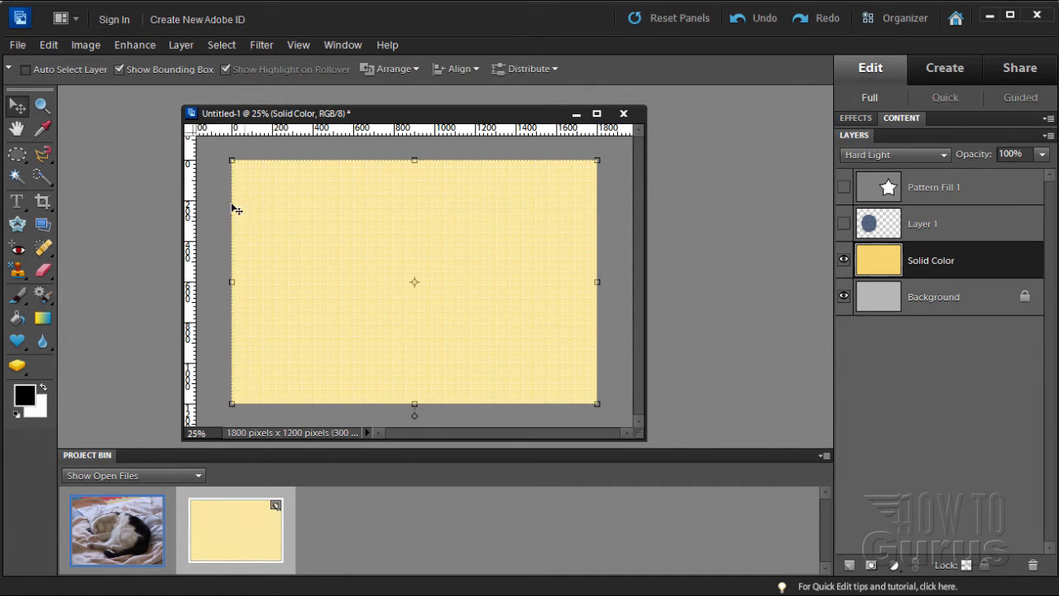
{"action": "left_click", "coordinate": [49, 46]}
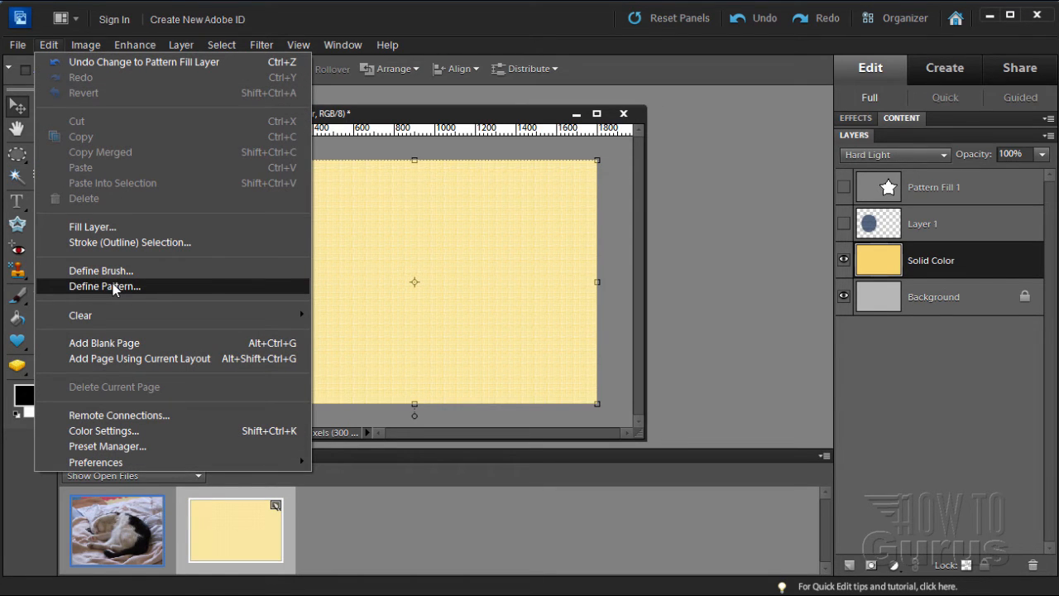
{"action": "left_click", "coordinate": [697, 269]}
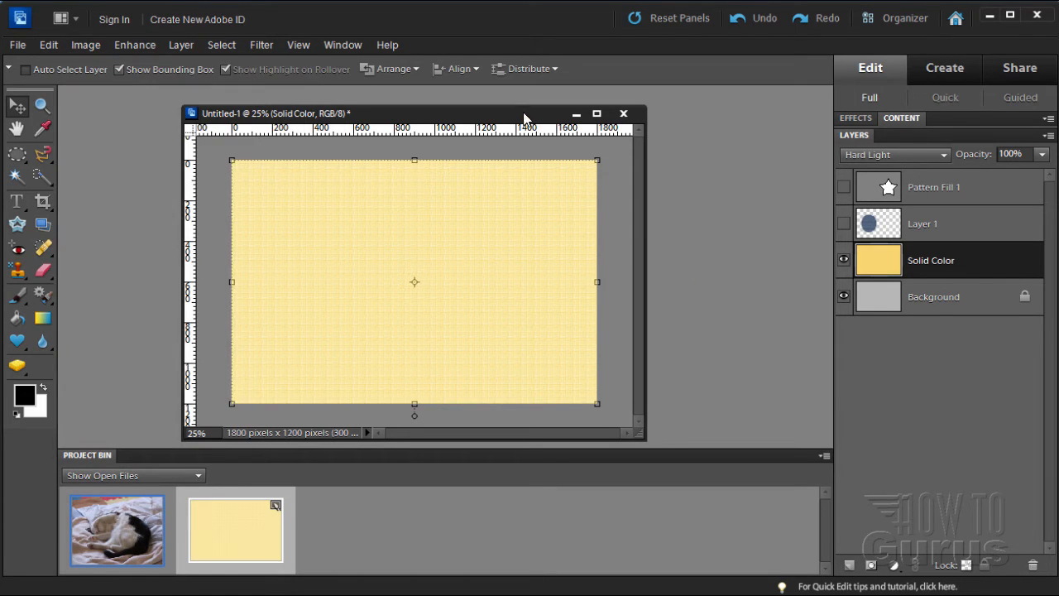
Set the rulers to inches and place a vertical and a horizontal guide at the 1-inch marks
{"action": "left_click_drag", "start_coordinate": [524, 113], "coordinate": [570, 103]}
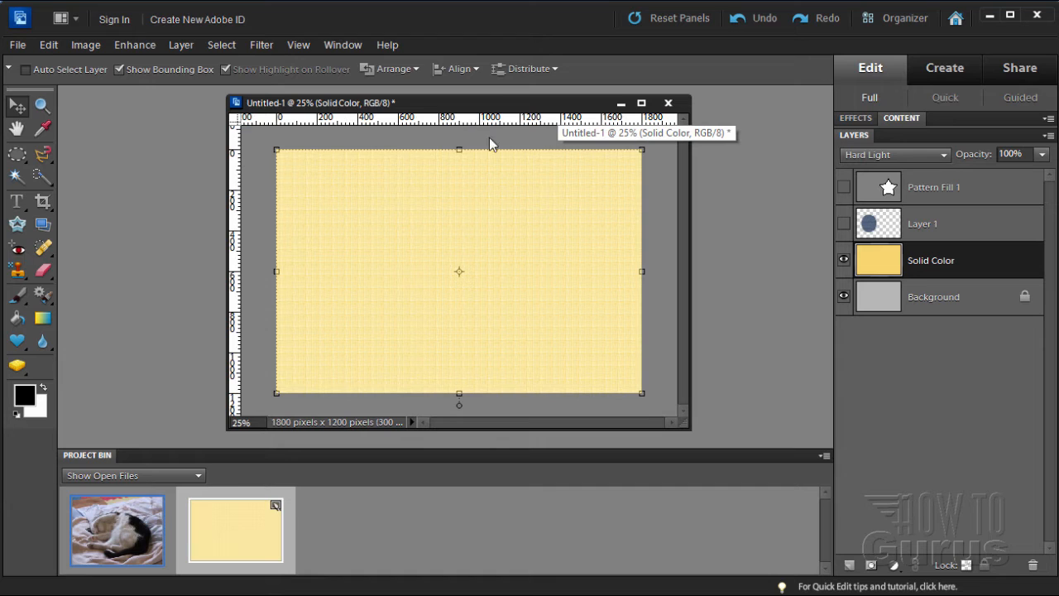
{"action": "right_click", "coordinate": [378, 122]}
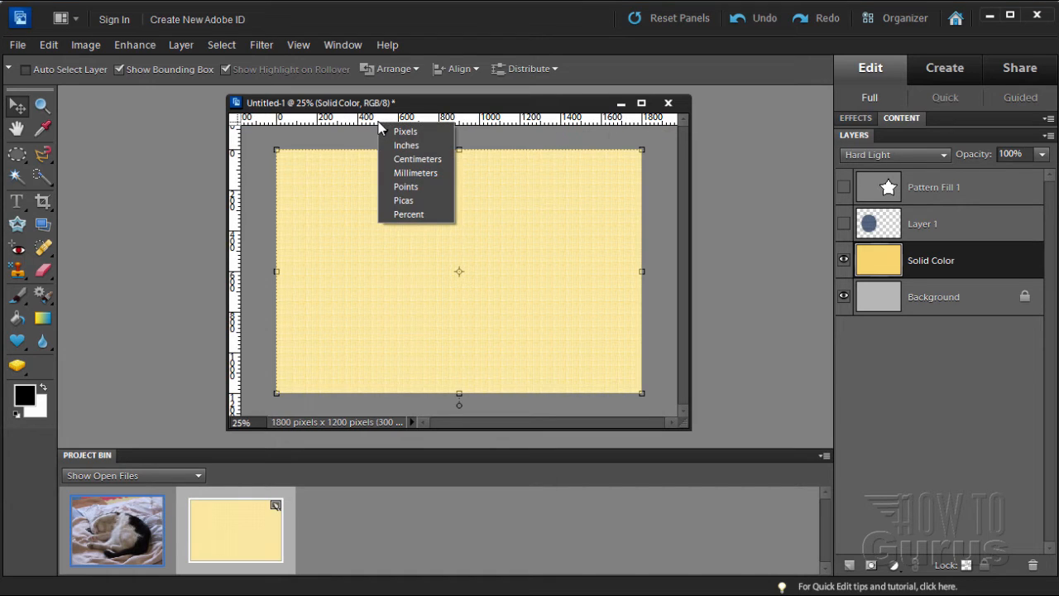
{"action": "left_click", "coordinate": [418, 147]}
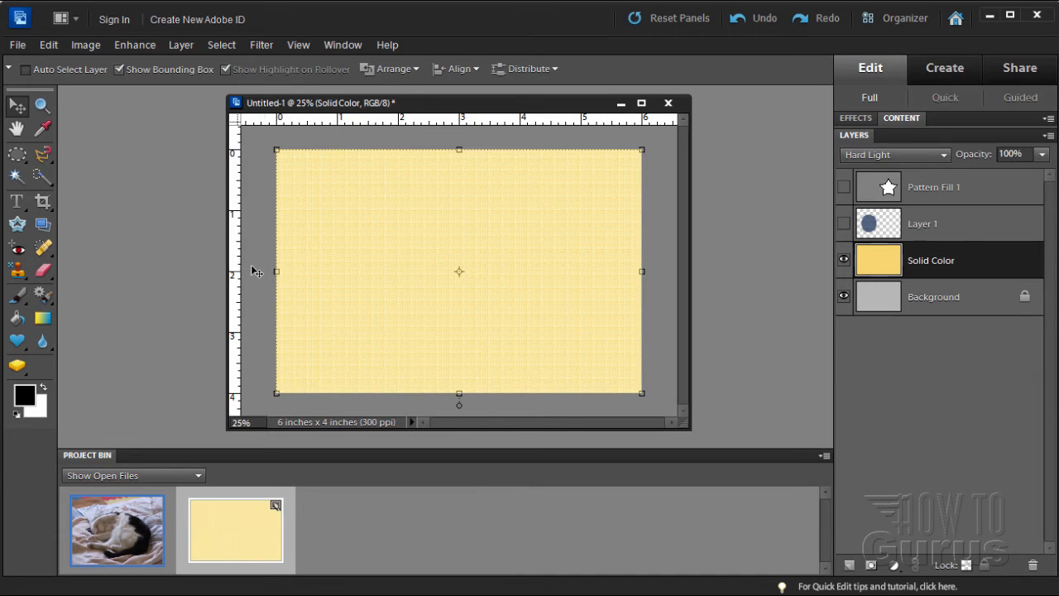
{"action": "left_click_drag", "start_coordinate": [238, 263], "coordinate": [337, 259]}
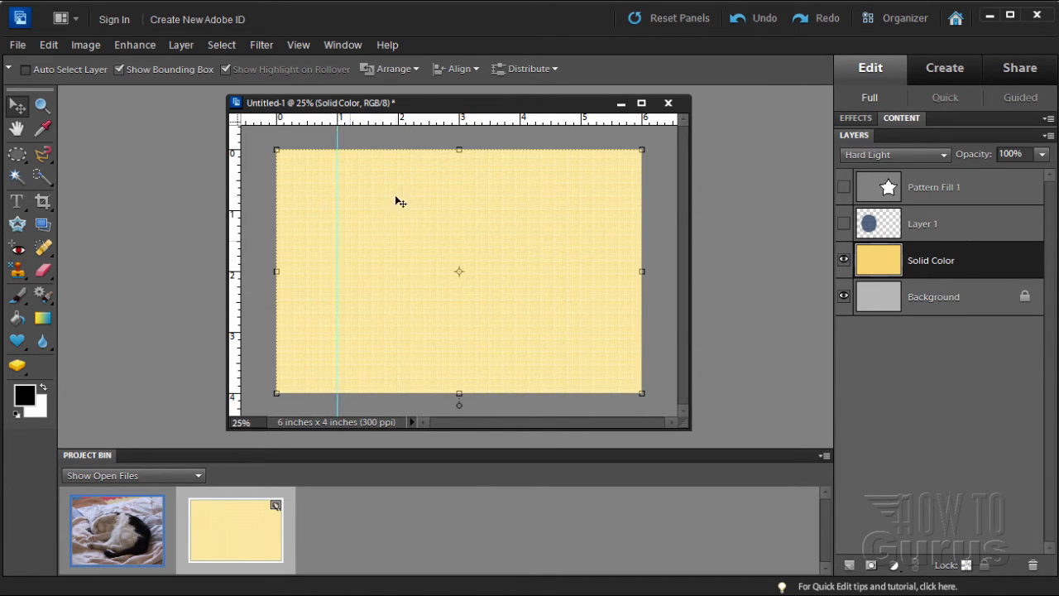
{"action": "left_click_drag", "start_coordinate": [418, 124], "coordinate": [421, 209]}
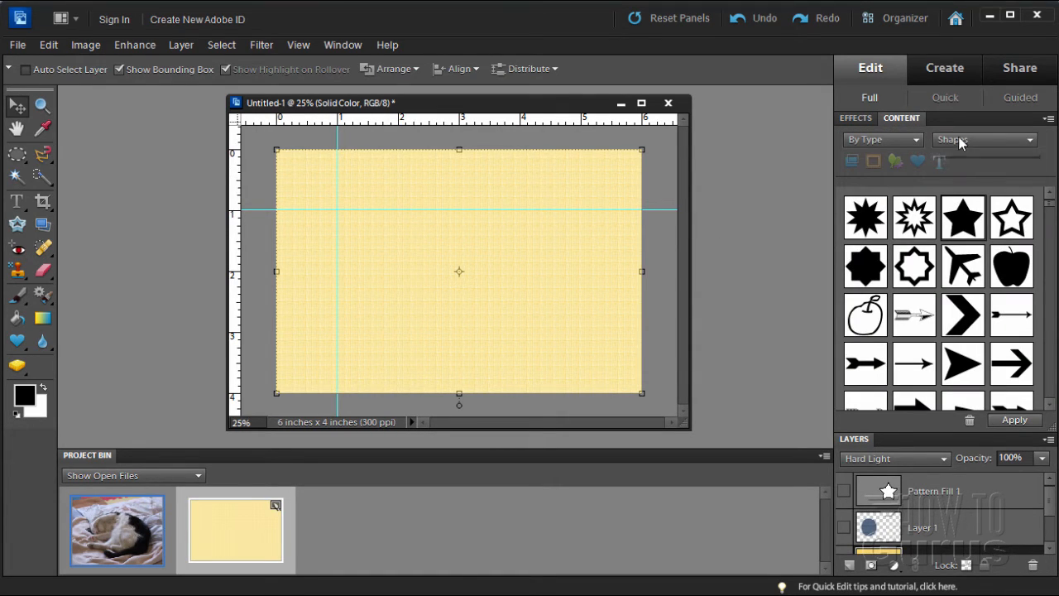
Show the Graphics category of the content library and add the black cat graphic to the image
{"action": "left_click", "coordinate": [960, 141]}
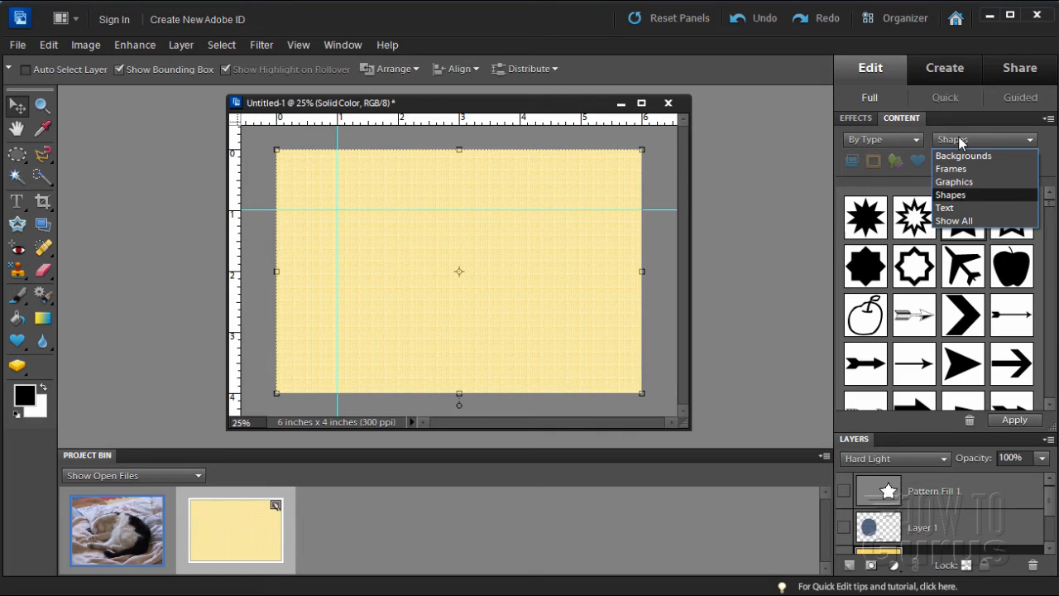
{"action": "left_click", "coordinate": [960, 182]}
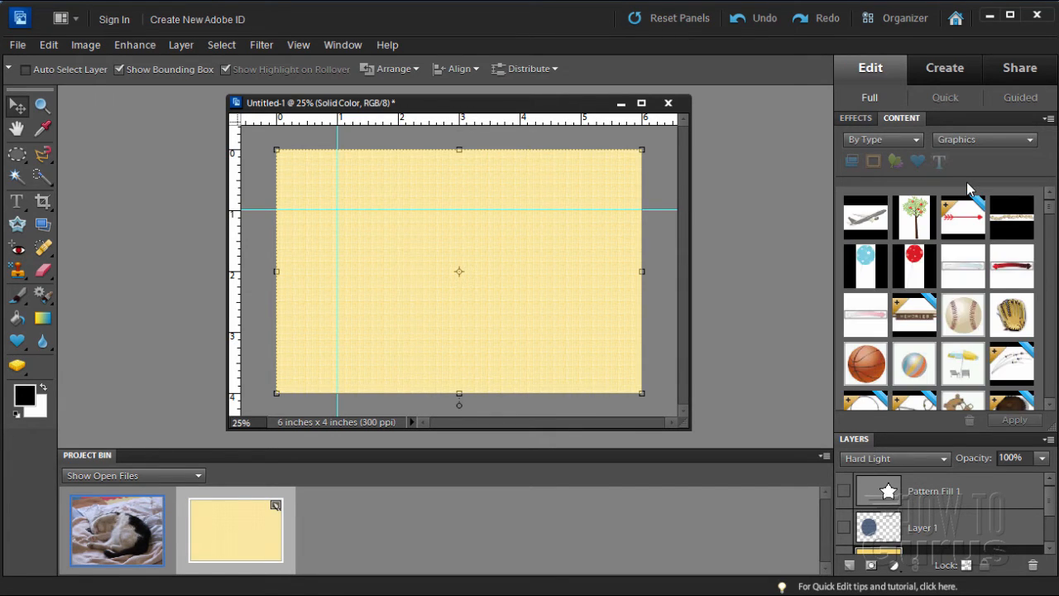
{"action": "left_click", "coordinate": [1053, 376]}
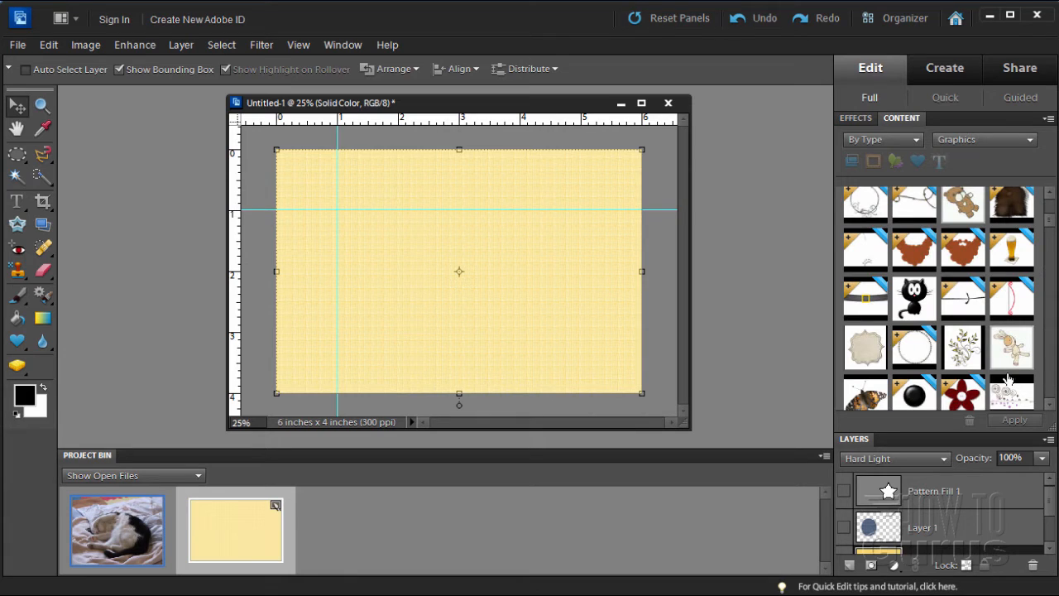
{"action": "left_click", "coordinate": [915, 319]}
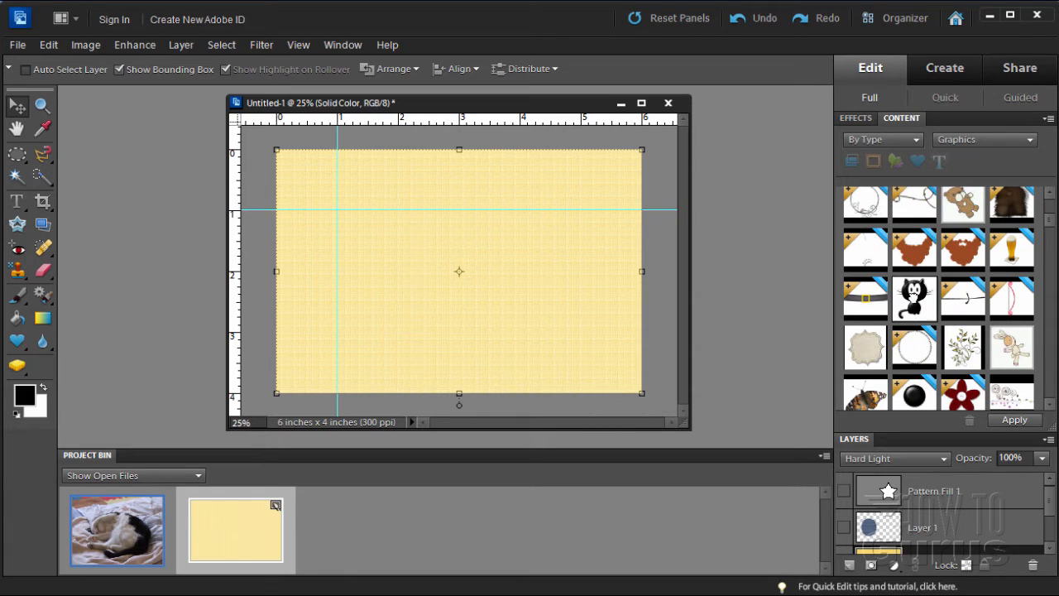
{"action": "double_click", "coordinate": [914, 298]}
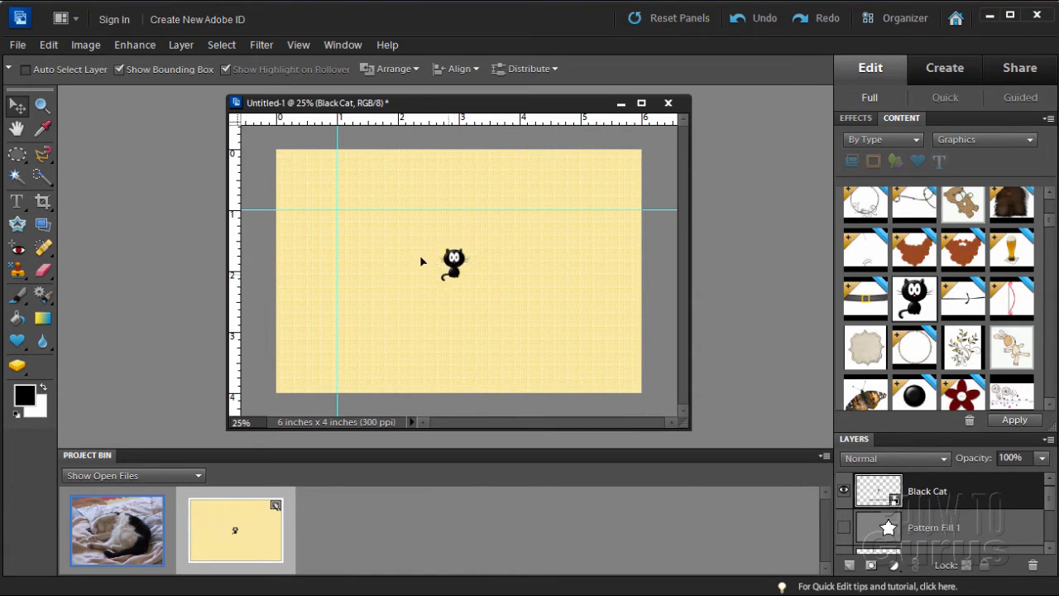
Scale the cat to 148.9% inside the 1-inch square at the image's upper-left corner and nudge it left and up to center it
{"action": "left_click_drag", "start_coordinate": [447, 274], "coordinate": [335, 210]}
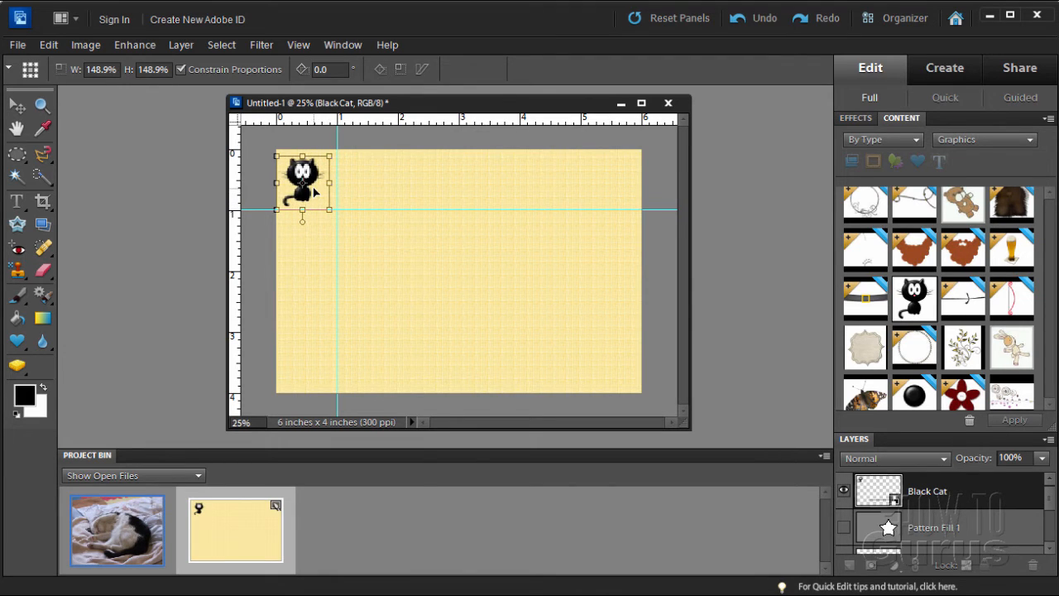
{"action": "left_click", "coordinate": [300, 238]}
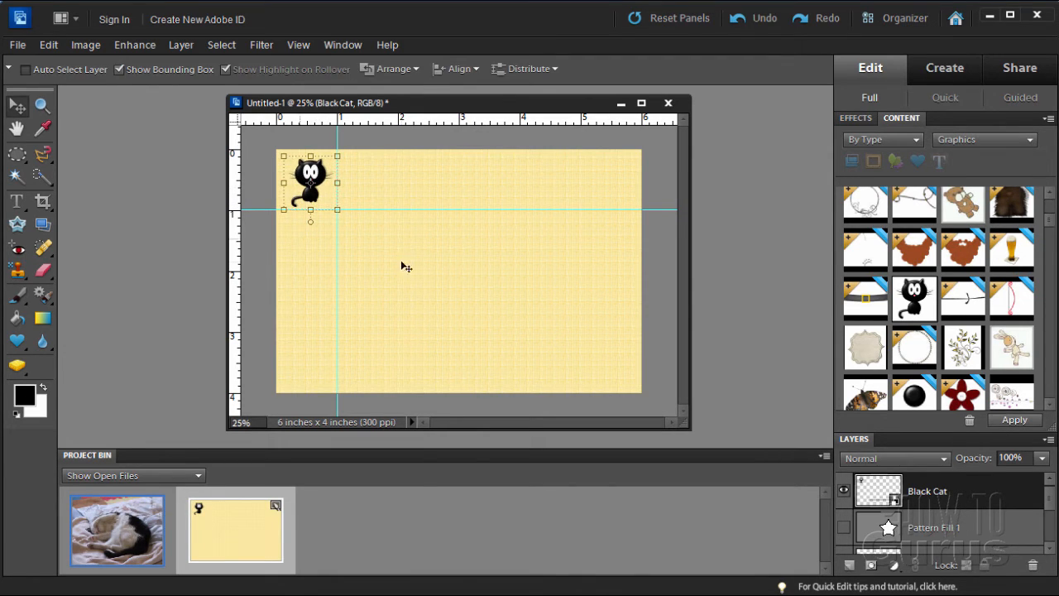
{"action": "key", "text": "Left"}
{"action": "key", "text": "Left"}
{"action": "key", "text": "Left"}
{"action": "key", "text": "Left"}
{"action": "key", "text": "Left"}
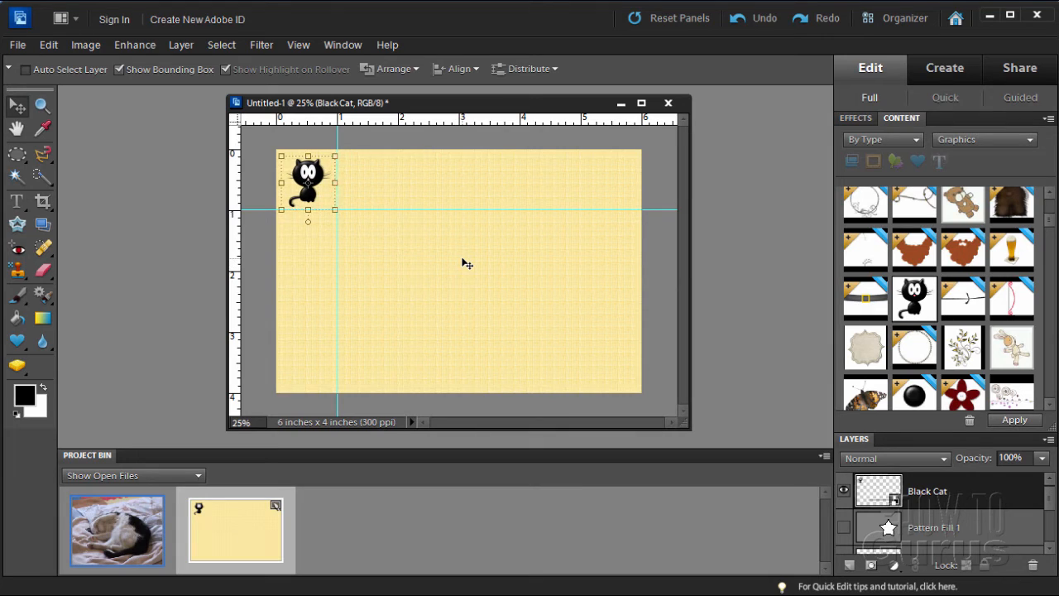
{"action": "key", "text": "Up"}
{"action": "key", "text": "Up"}
{"action": "key", "text": "Up"}
{"action": "key", "text": "Up"}
{"action": "key", "text": "Up"}
{"action": "key", "text": "Up"}
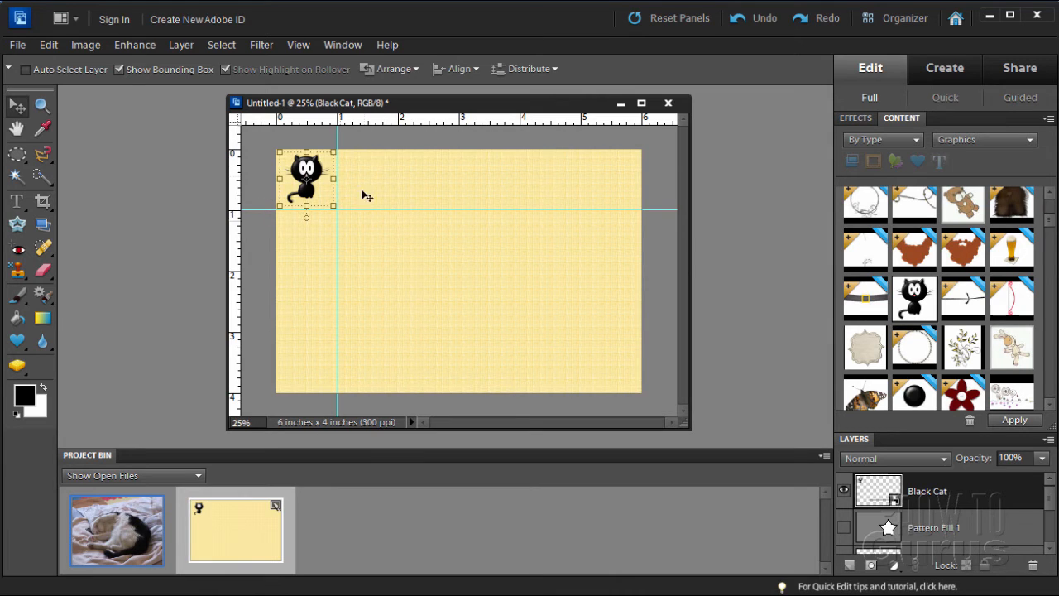
Crop the image to the 1-inch square around the cat, bounded by the two guides
{"action": "left_click", "coordinate": [48, 199]}
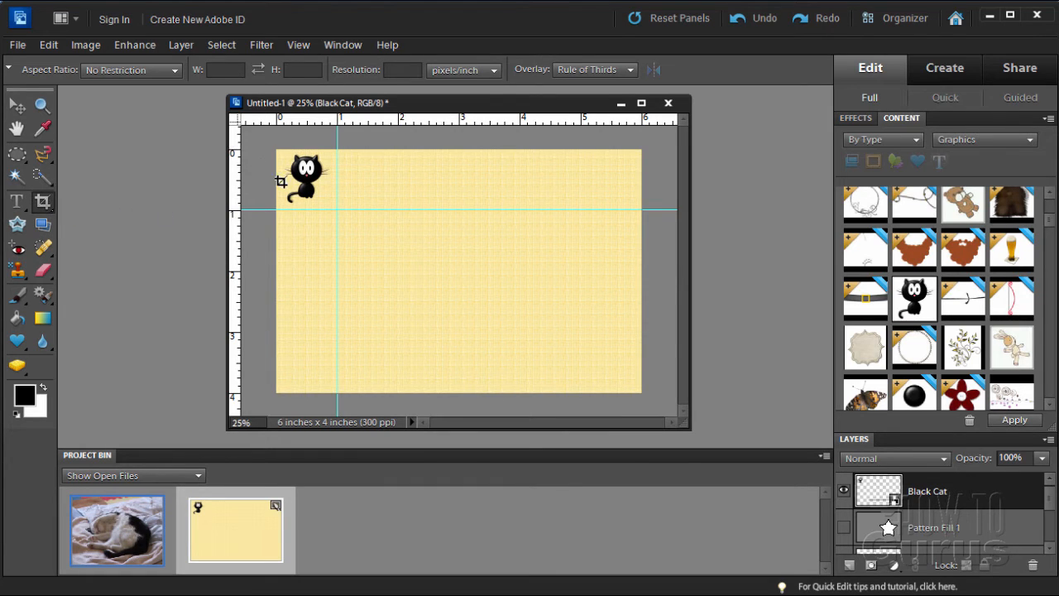
{"action": "left_click_drag", "start_coordinate": [277, 150], "coordinate": [336, 206]}
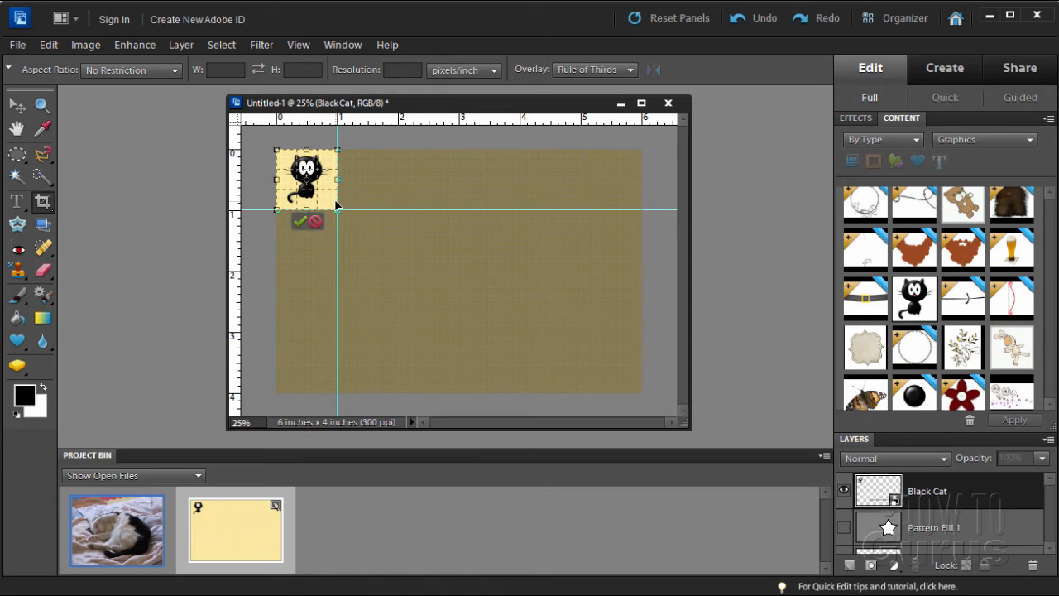
{"action": "left_click", "coordinate": [299, 221]}
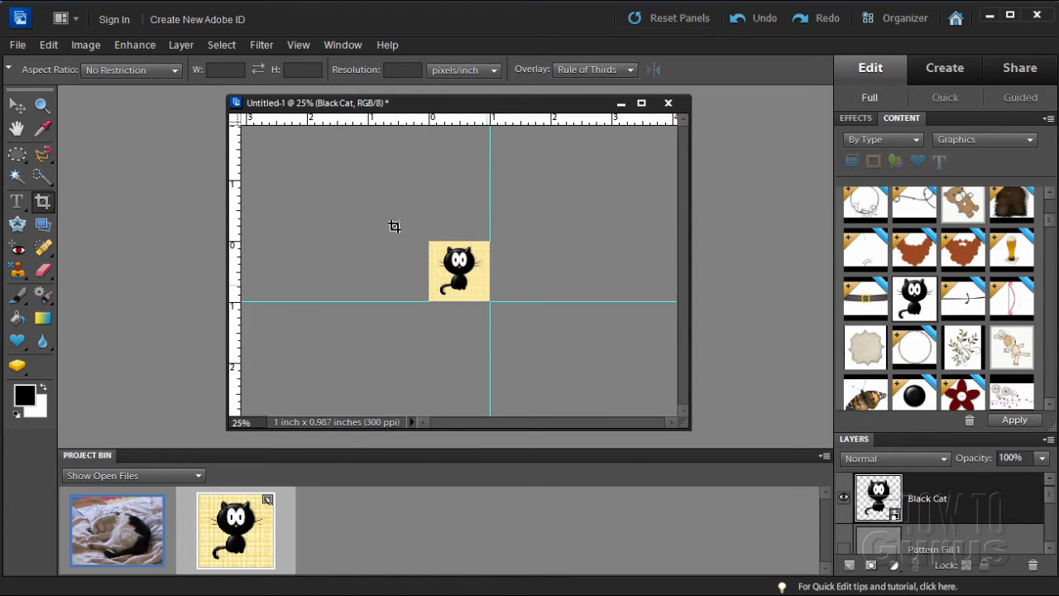
Hide the Background and Solid Color layers so that the cat stands on transparency, with the Move tool active
{"action": "left_click", "coordinate": [18, 105]}
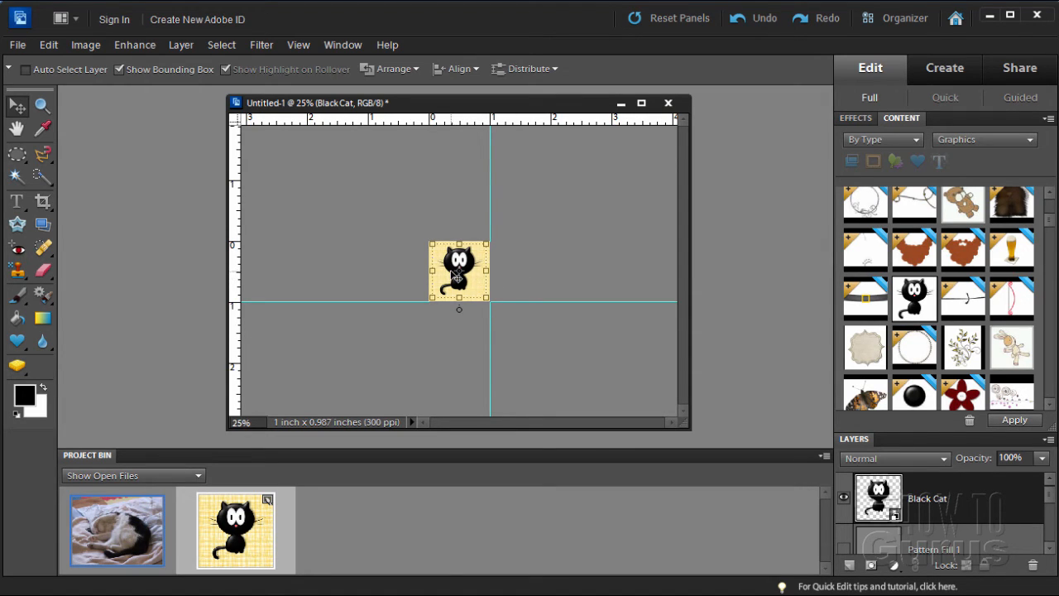
{"action": "left_click", "coordinate": [1052, 550]}
{"action": "left_click", "coordinate": [1052, 551]}
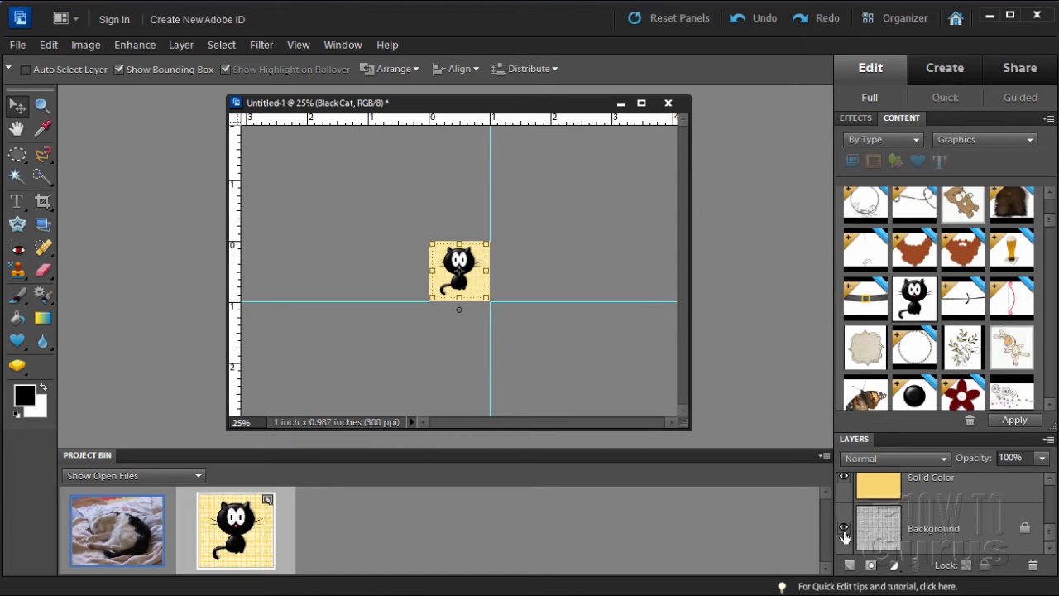
{"action": "left_click", "coordinate": [843, 528]}
{"action": "left_click", "coordinate": [843, 478]}
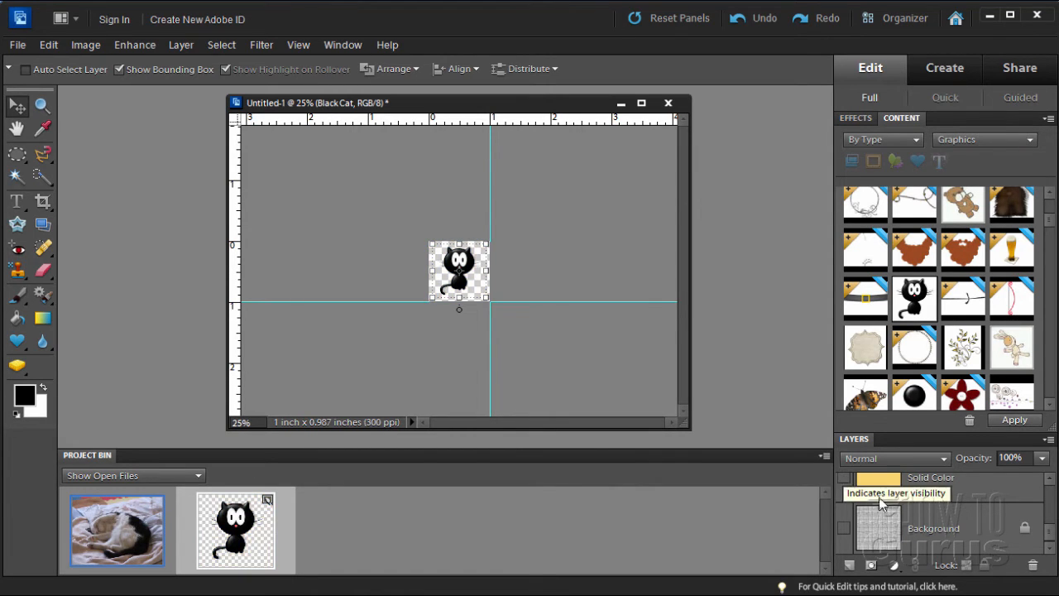
{"action": "left_click", "coordinate": [1049, 480]}
{"action": "left_click", "coordinate": [1049, 479]}
{"action": "left_click", "coordinate": [1050, 479]}
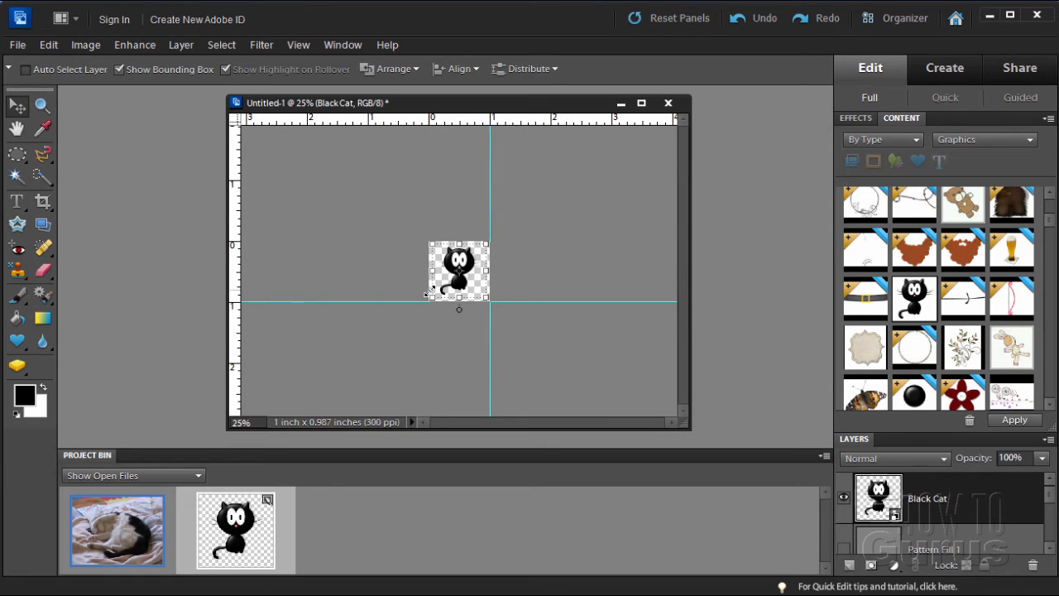
Define the cropped cat image as a pattern named cat01
{"action": "left_click", "coordinate": [50, 44]}
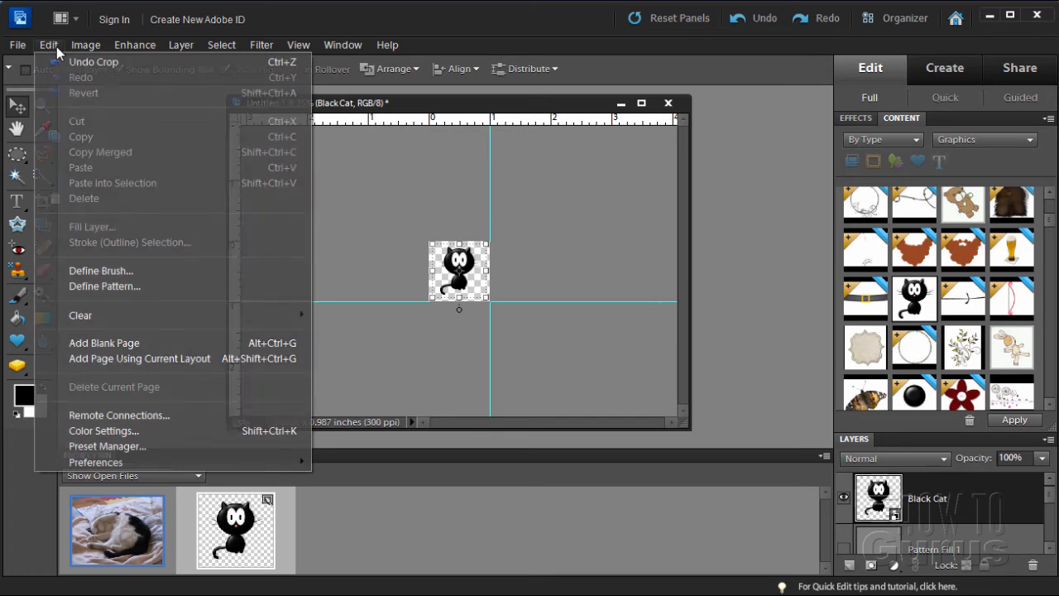
{"action": "left_click", "coordinate": [104, 286]}
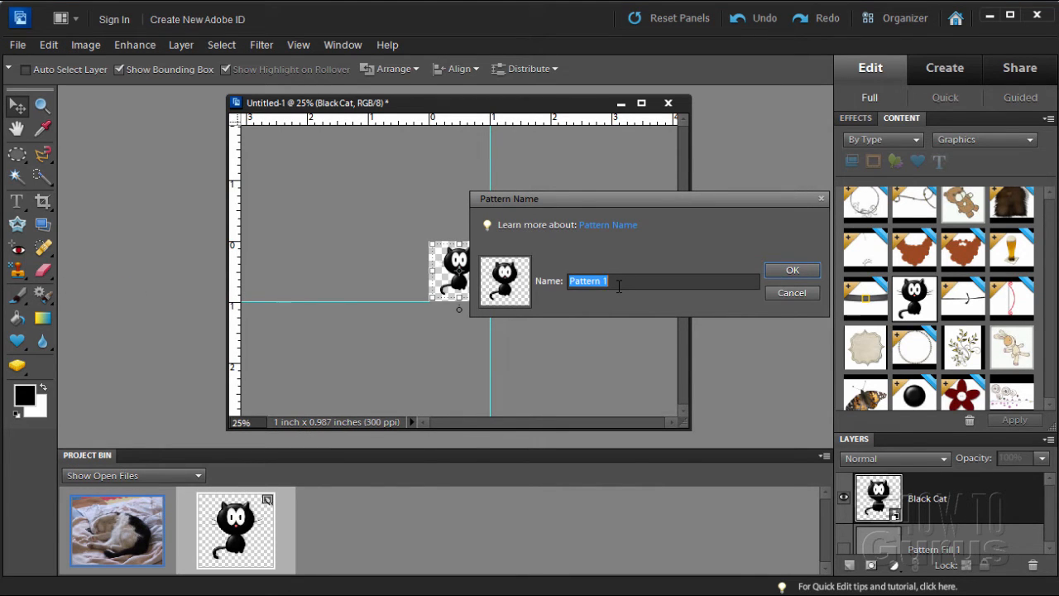
{"action": "type", "text": "cat01"}
{"action": "left_click", "coordinate": [790, 271]}
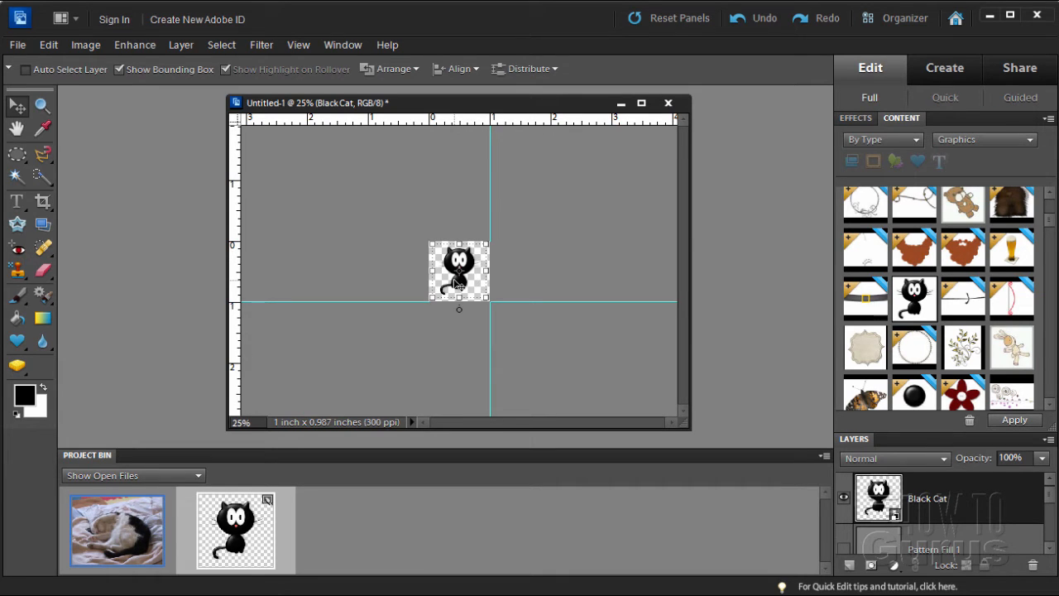
Undo the crop and hide the Black Cat layer
{"action": "left_click", "coordinate": [47, 47]}
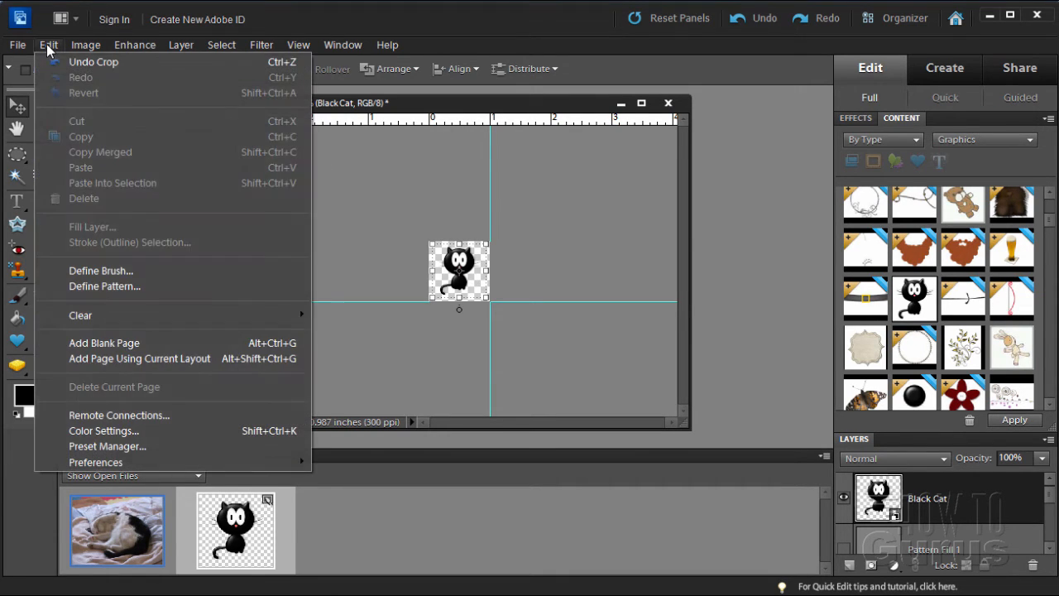
{"action": "left_click", "coordinate": [104, 61]}
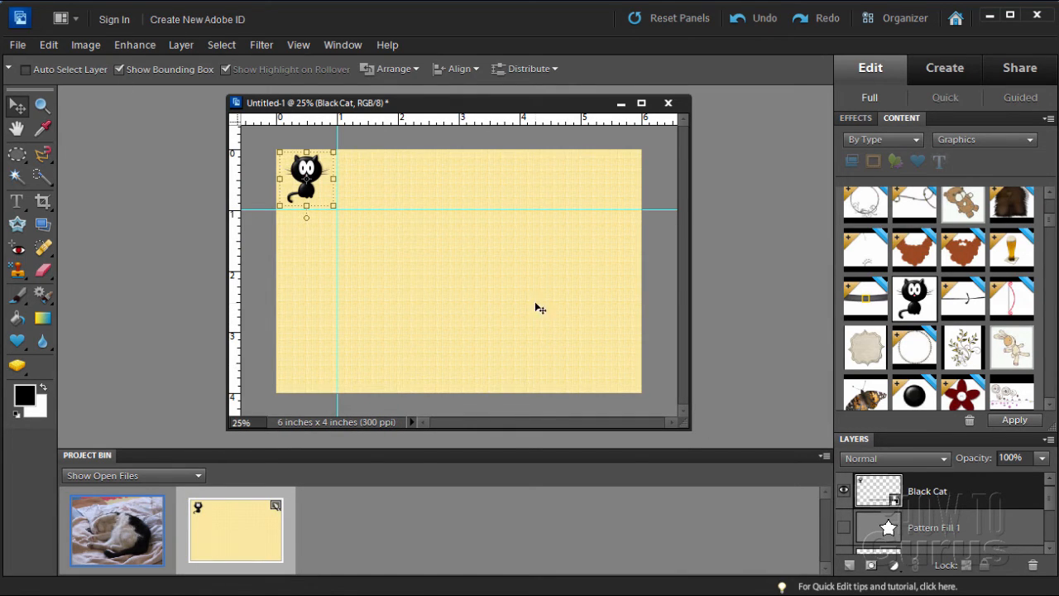
{"action": "left_click", "coordinate": [843, 489]}
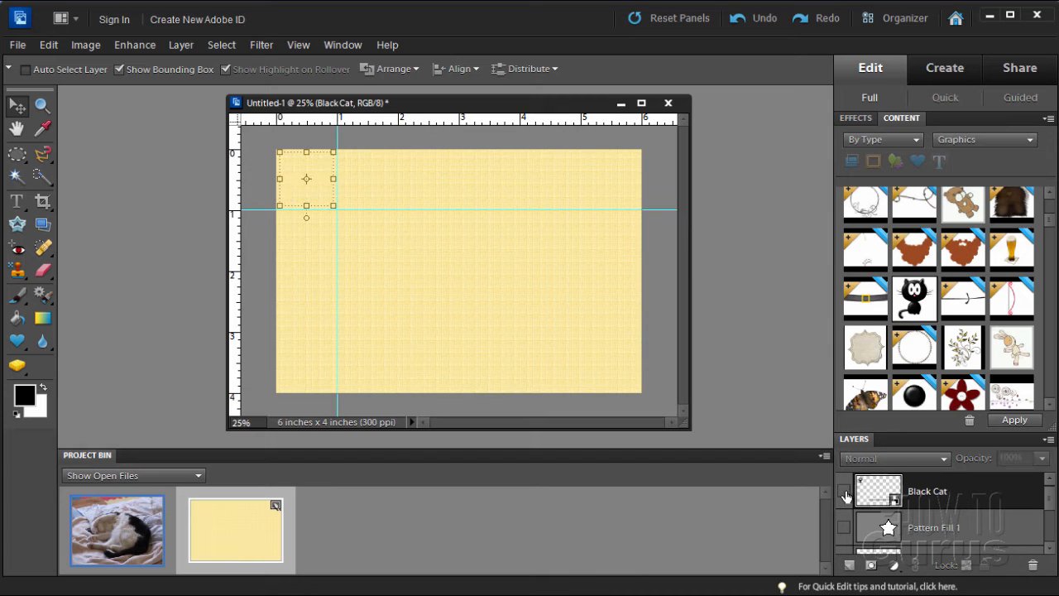
Add a new empty layer directly above the Solid Color layer and close the content library to enlarge the layer list
{"action": "left_click", "coordinate": [1049, 549]}
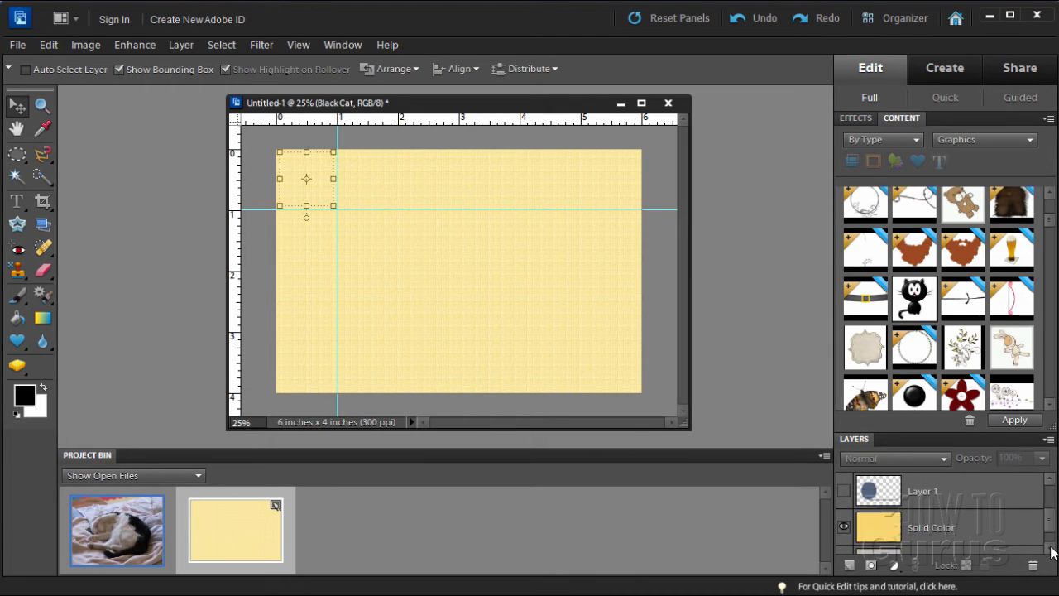
{"action": "left_click", "coordinate": [1006, 531]}
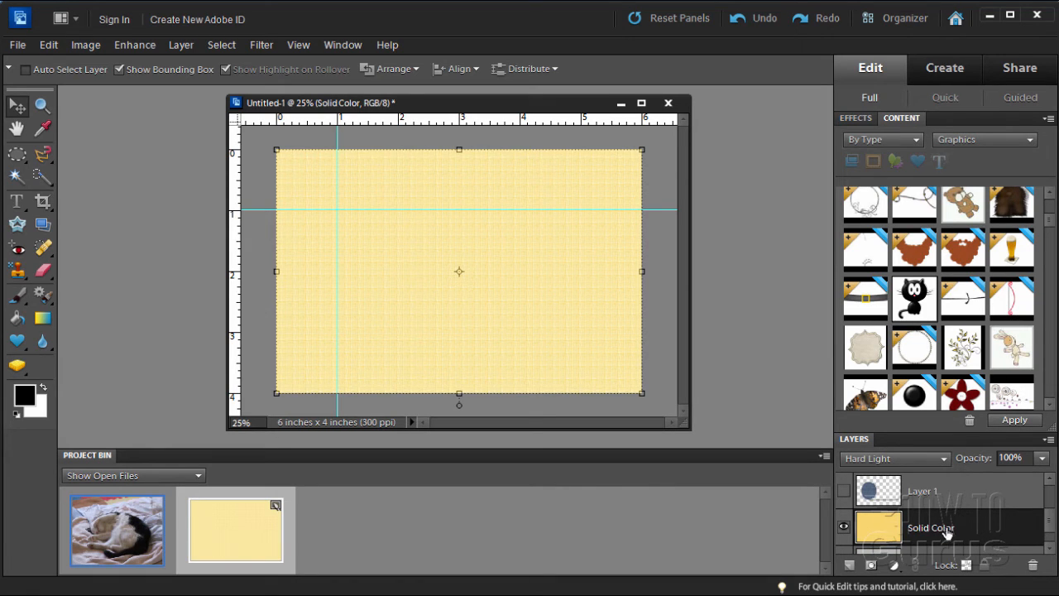
{"action": "left_click", "coordinate": [849, 566]}
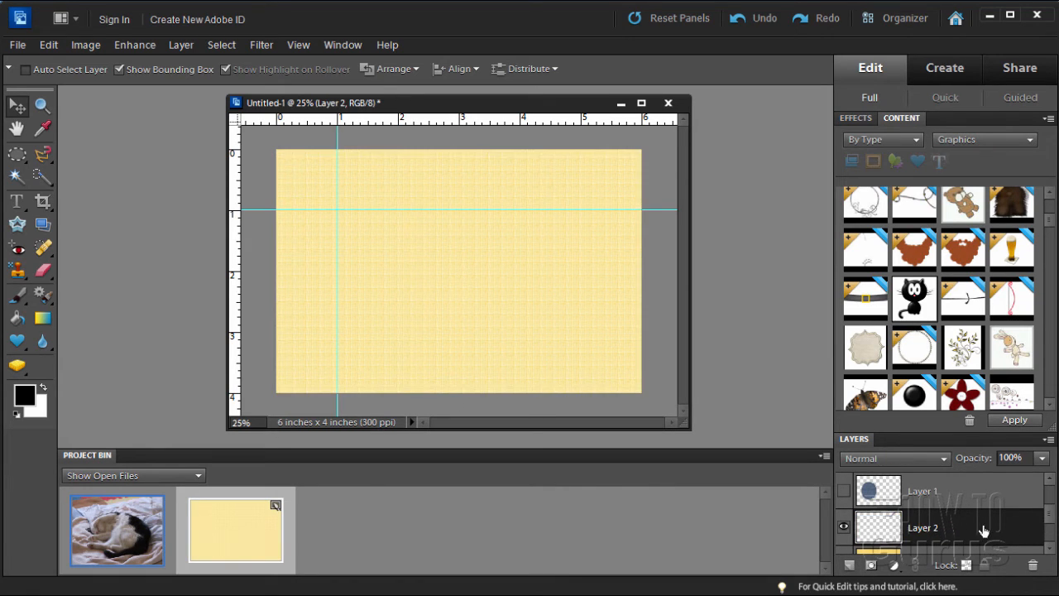
{"action": "left_click", "coordinate": [902, 119]}
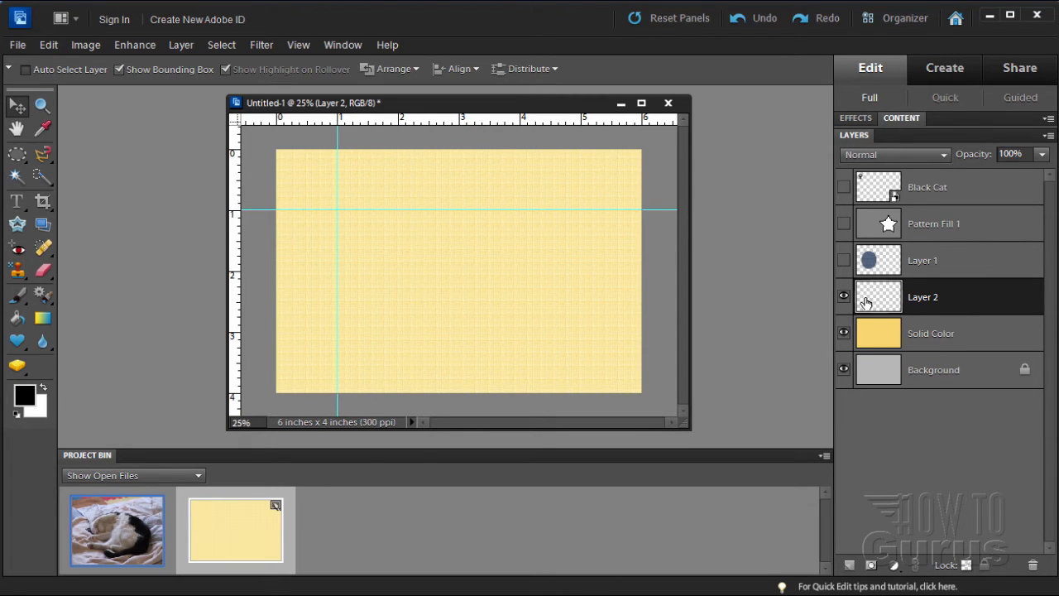
Fill the empty Layer 2 with the cat01 pattern using the Paint Bucket tool
{"action": "left_click", "coordinate": [20, 320]}
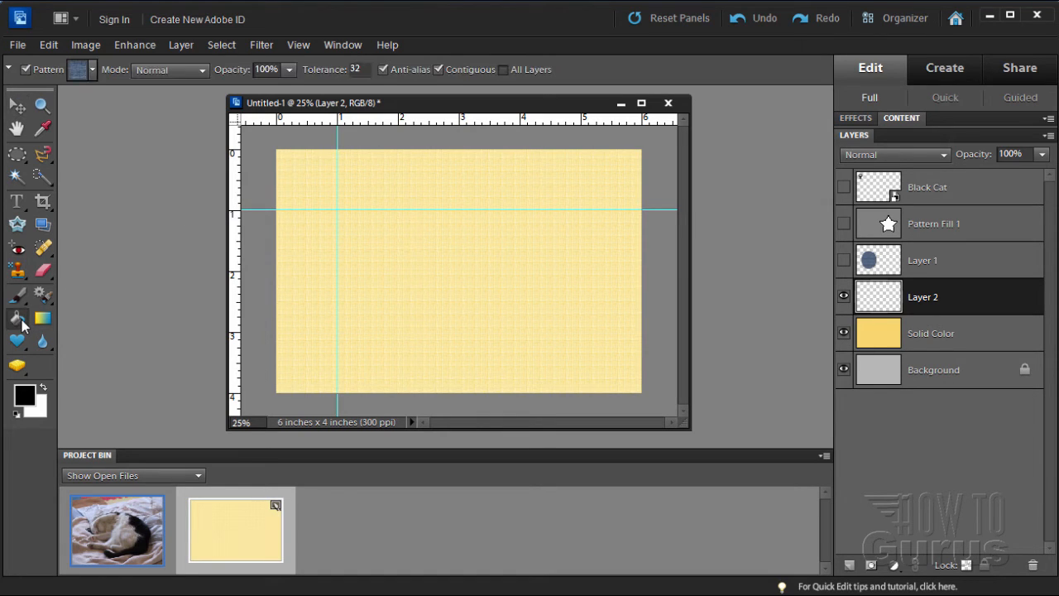
{"action": "left_click", "coordinate": [86, 72]}
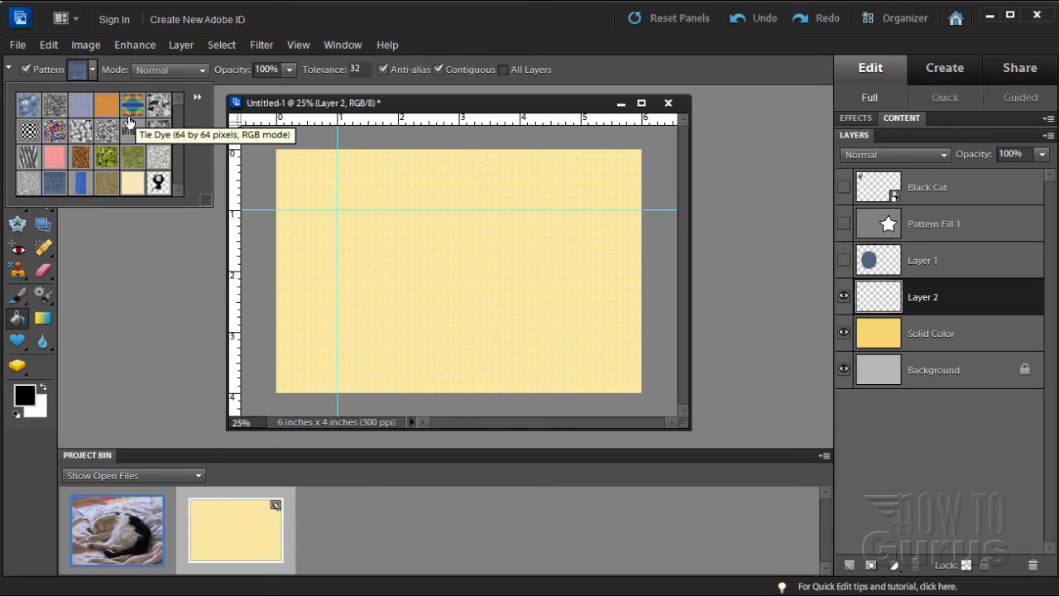
{"action": "left_click", "coordinate": [158, 185]}
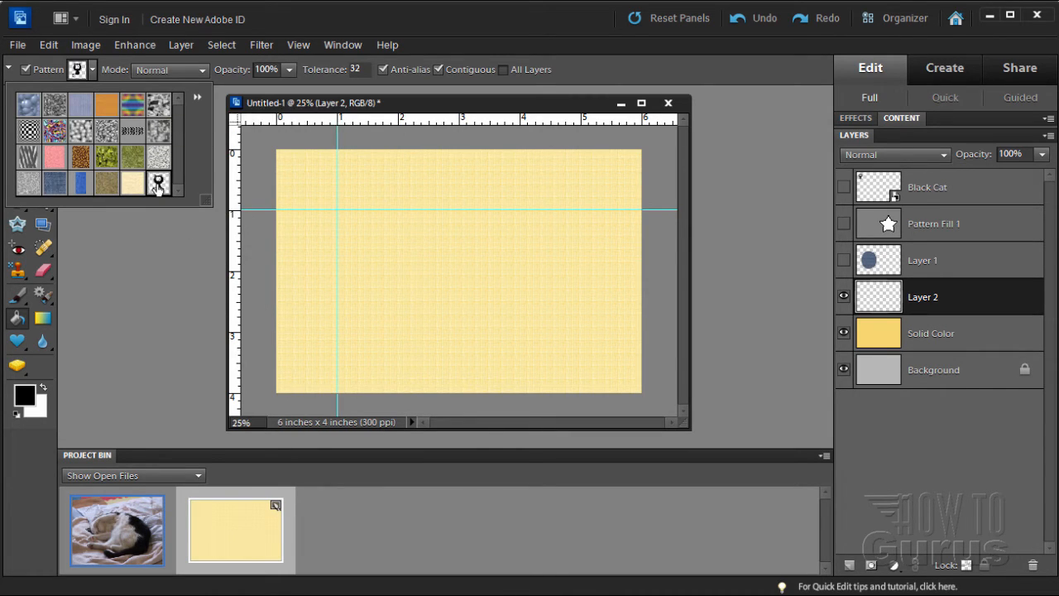
{"action": "left_click", "coordinate": [444, 255]}
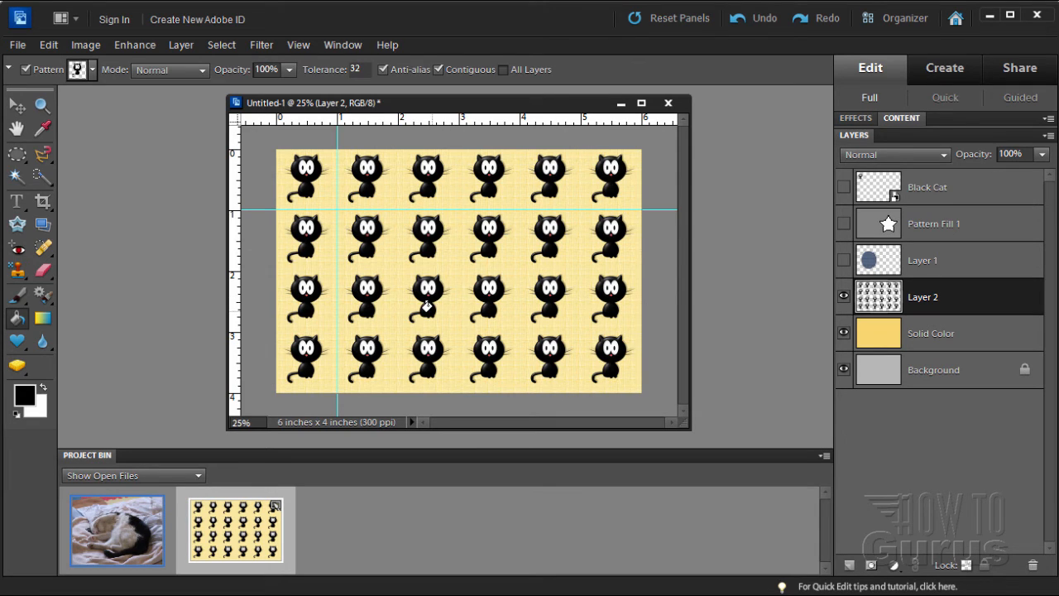
Save the current pattern set as Custom Patterns.pat in the Patterns folder and close the pattern picker
{"action": "left_click", "coordinate": [93, 71]}
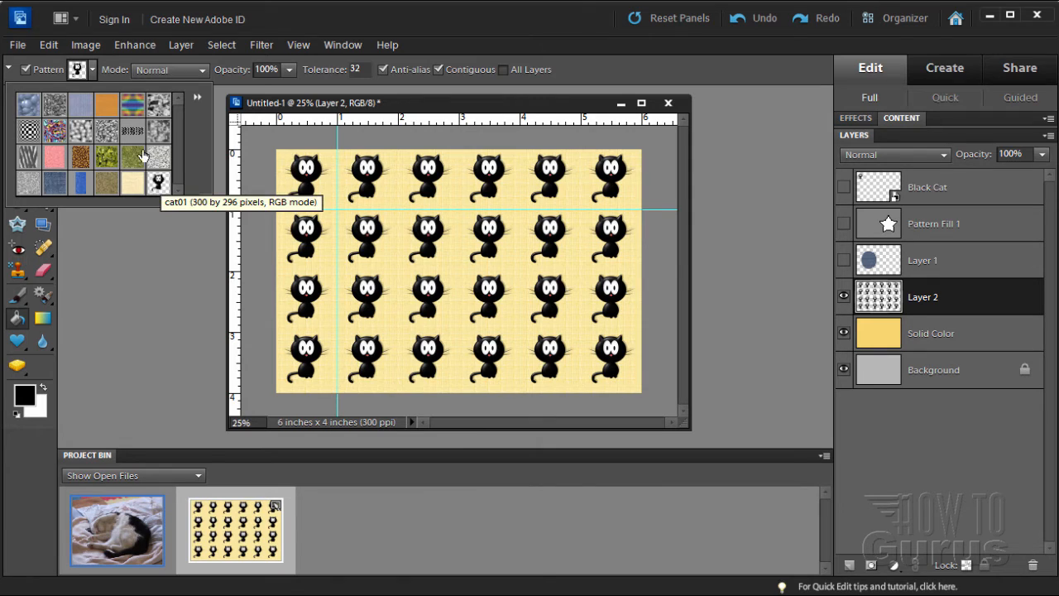
{"action": "left_click", "coordinate": [199, 97]}
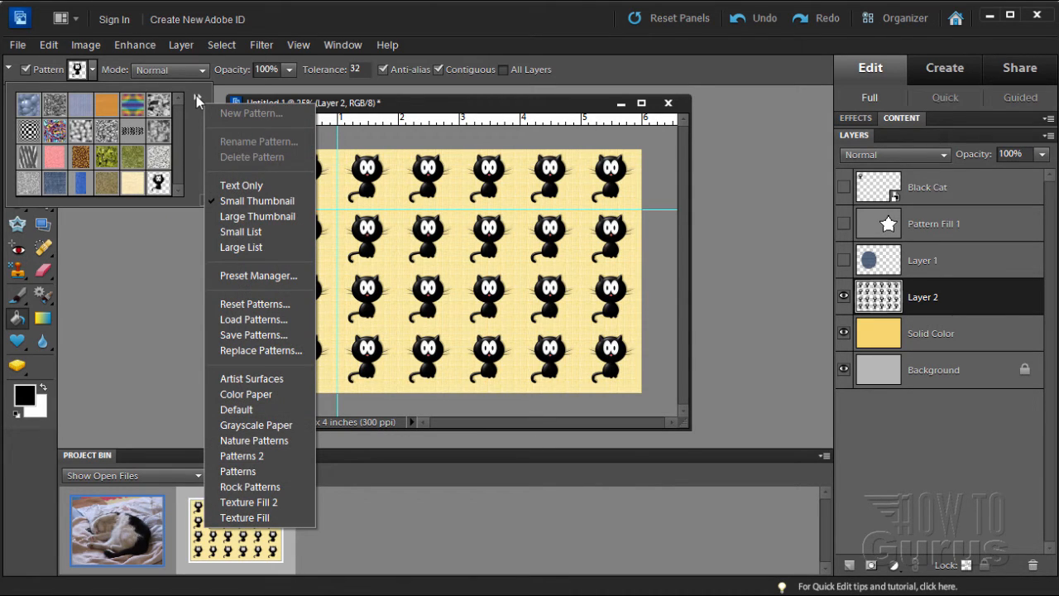
{"action": "left_click", "coordinate": [247, 336]}
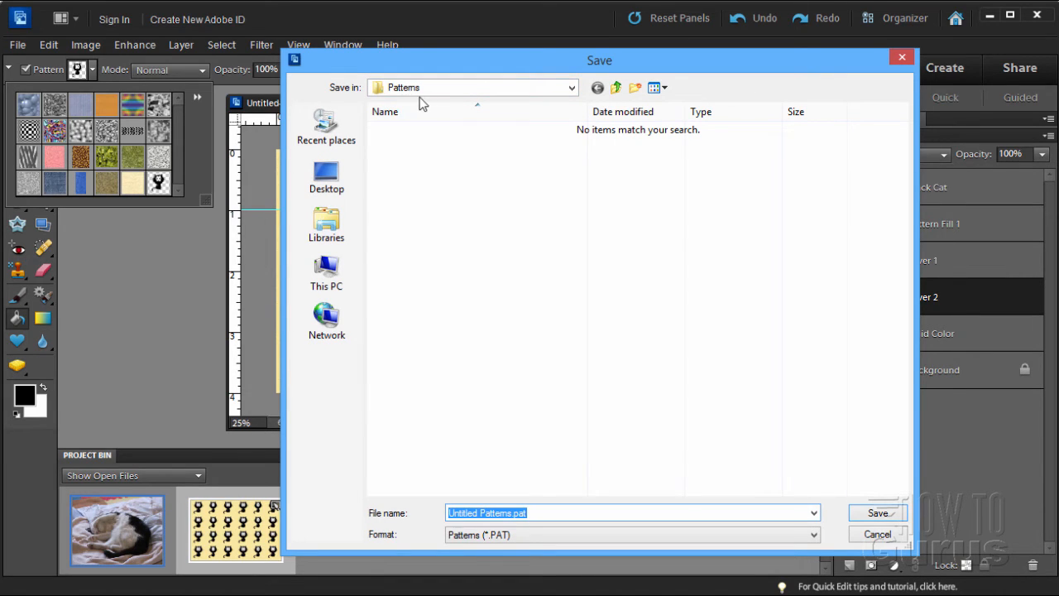
{"action": "left_click", "coordinate": [510, 513]}
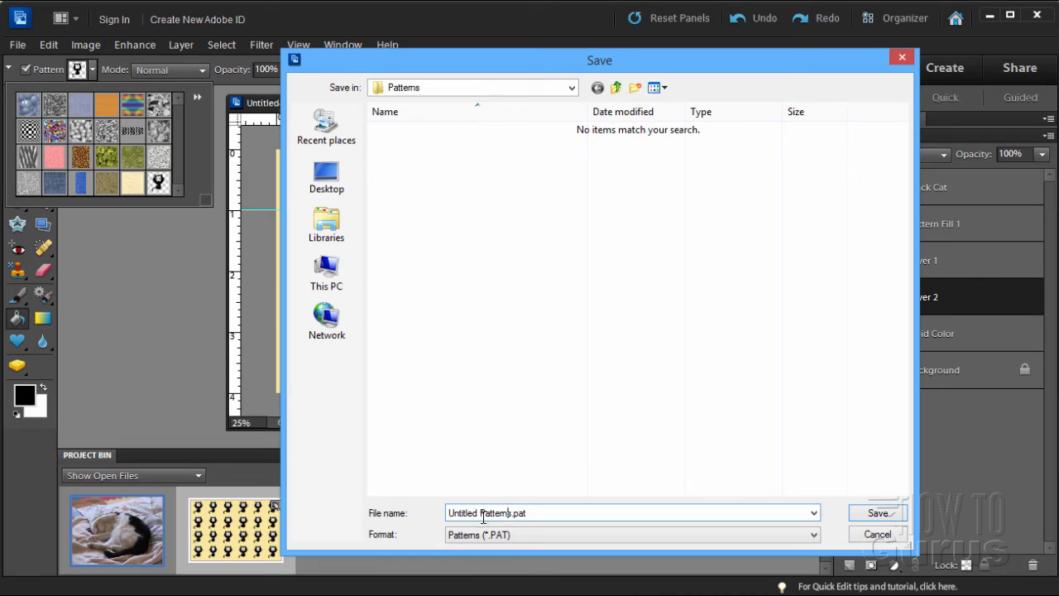
{"action": "double_click", "coordinate": [476, 513]}
{"action": "type", "text": "Cutso"}
{"action": "key", "text": "BackSpace"}
{"action": "key", "text": "BackSpace"}
{"action": "key", "text": "BackSpace"}
{"action": "type", "text": "stom"}
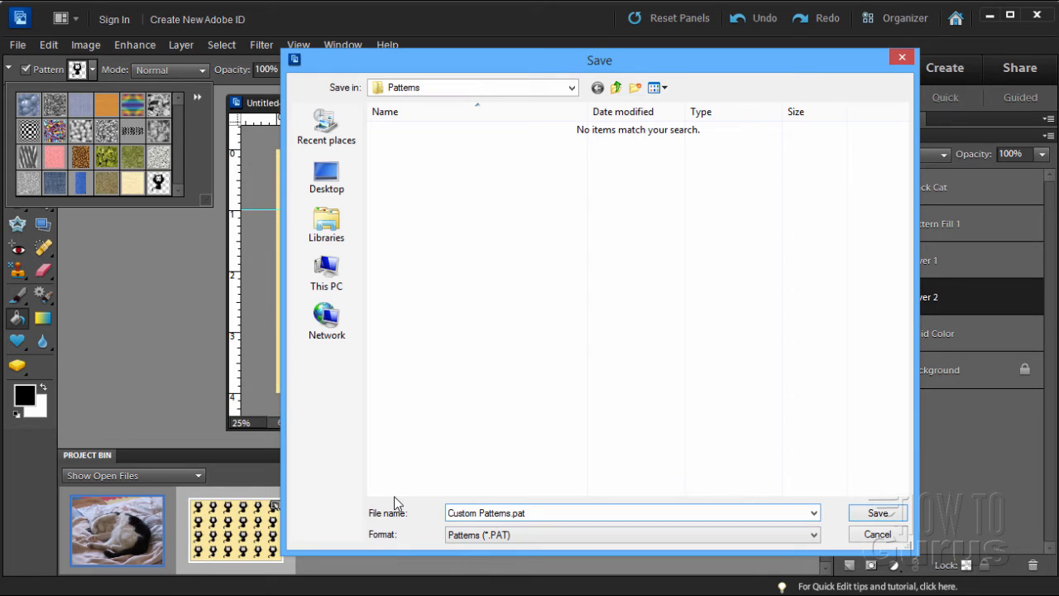
{"action": "left_click", "coordinate": [894, 513]}
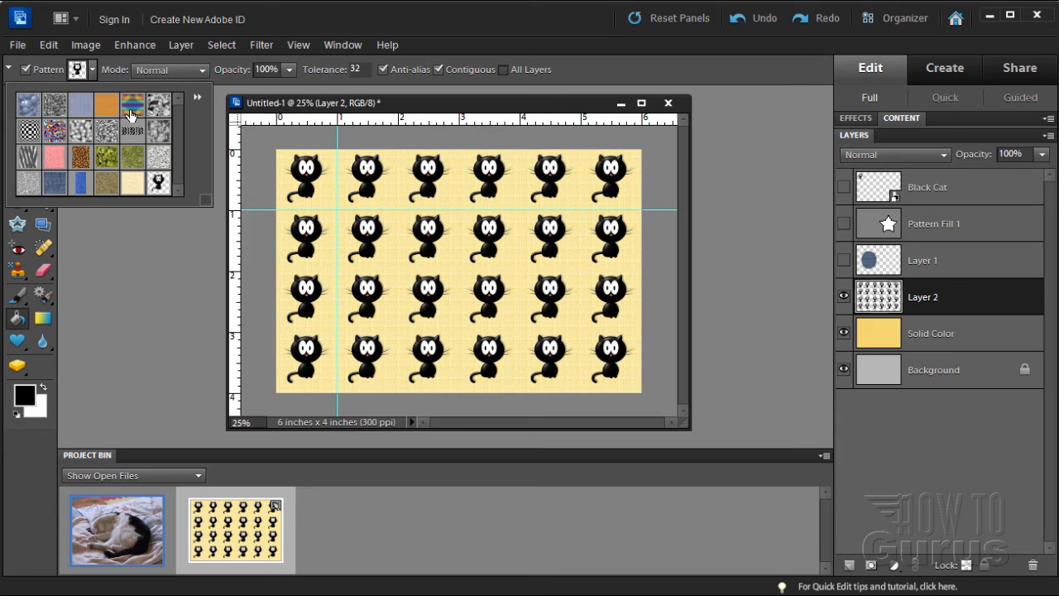
{"action": "left_click", "coordinate": [96, 73]}
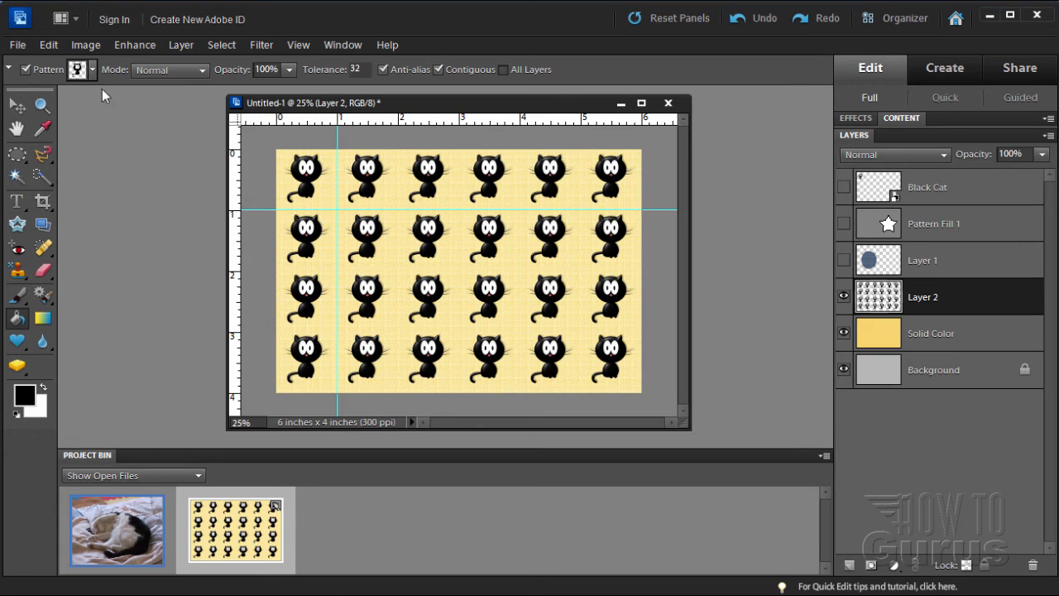
Hide the cat-patterned Layer 2 and clear all guides from the document
{"action": "left_click", "coordinate": [844, 296]}
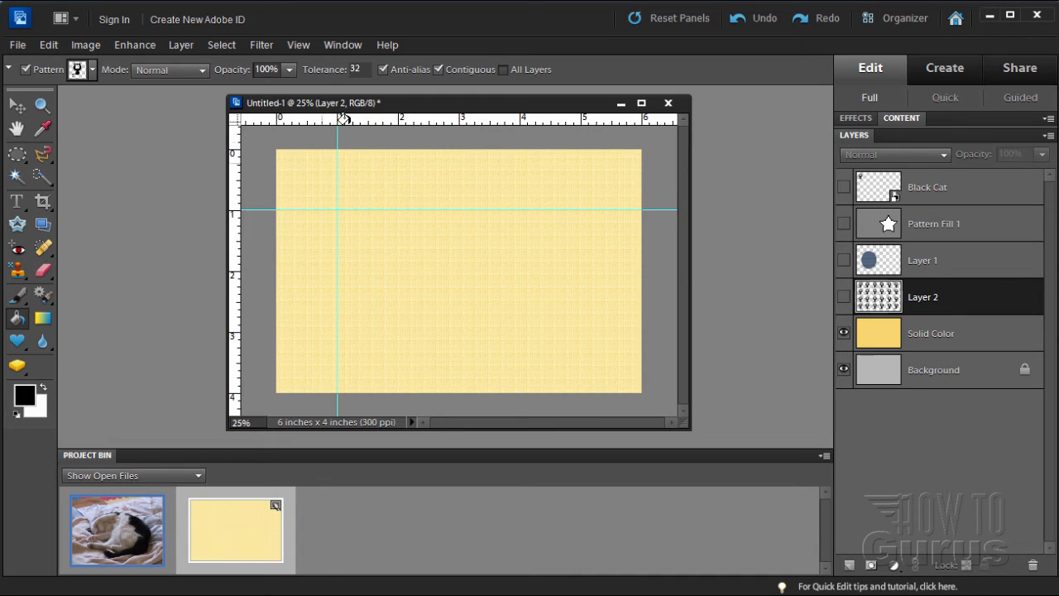
{"action": "left_click", "coordinate": [299, 46]}
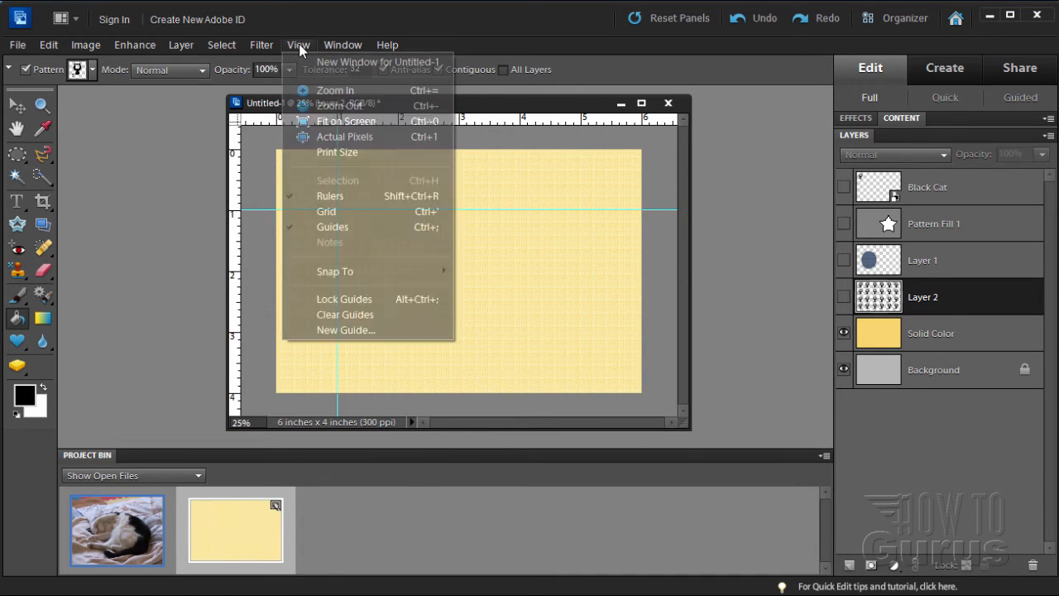
{"action": "left_click", "coordinate": [355, 315]}
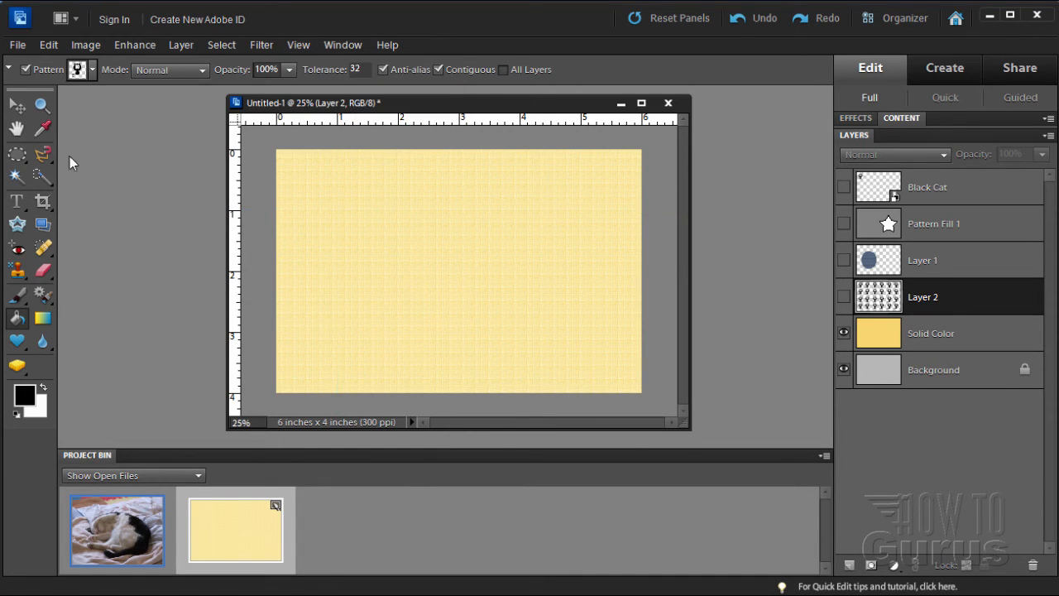
With the Move tool active, add the wide oval ornamental frame from the Shapes content library to the document
{"action": "left_click", "coordinate": [17, 105]}
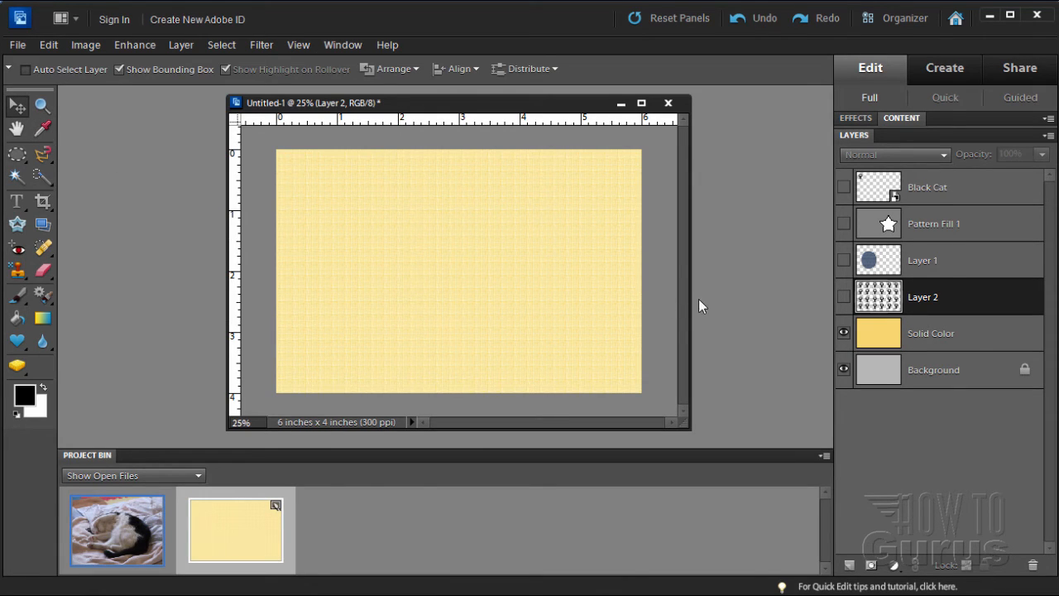
{"action": "left_click", "coordinate": [903, 118]}
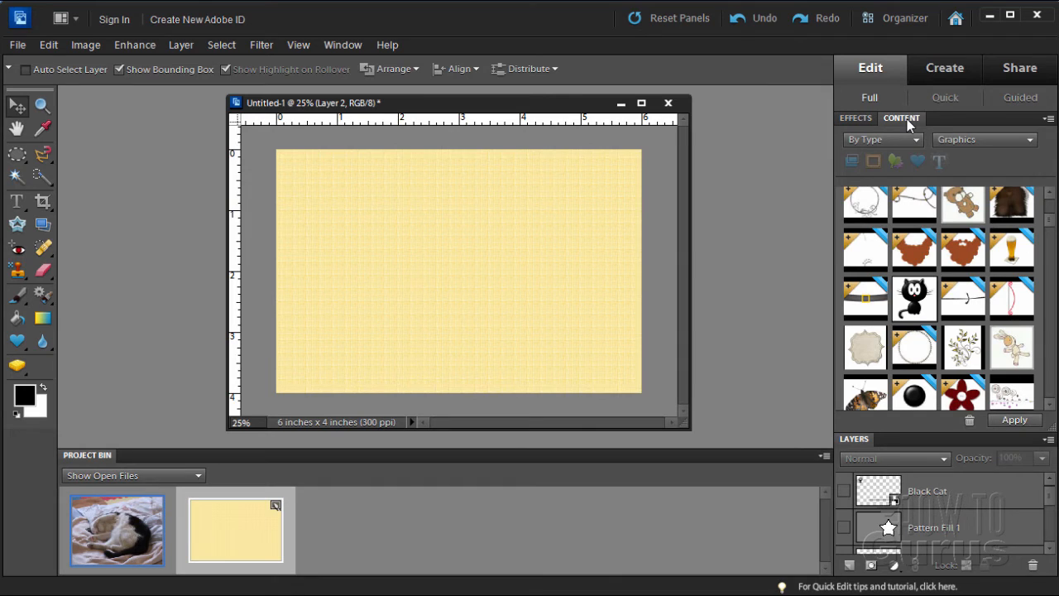
{"action": "left_click", "coordinate": [981, 141]}
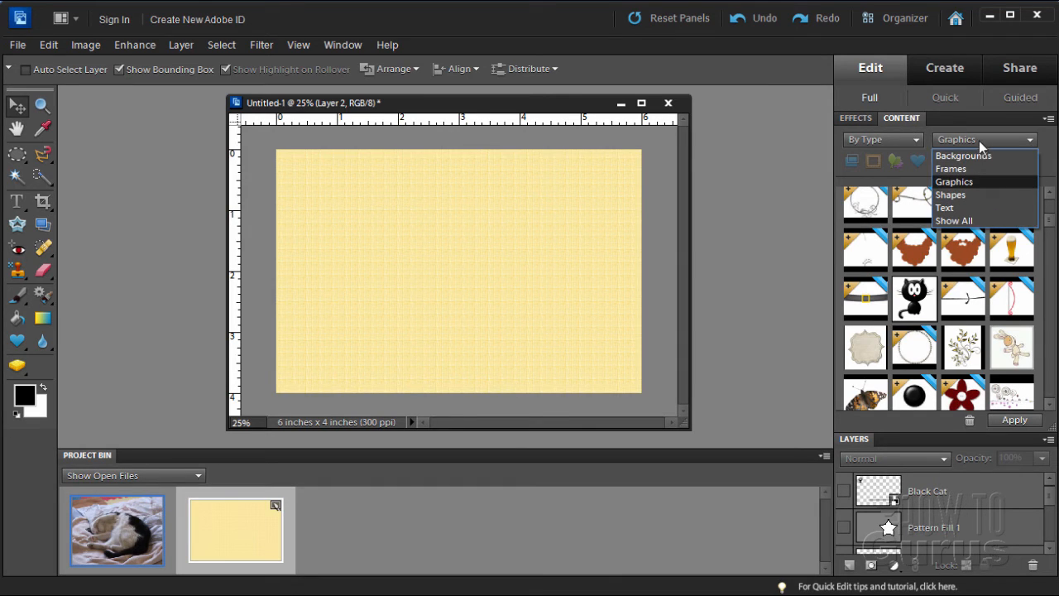
{"action": "left_click", "coordinate": [964, 197]}
{"action": "scroll", "coordinate": [1025, 364], "scroll_direction": "down", "scroll_amount": 1}
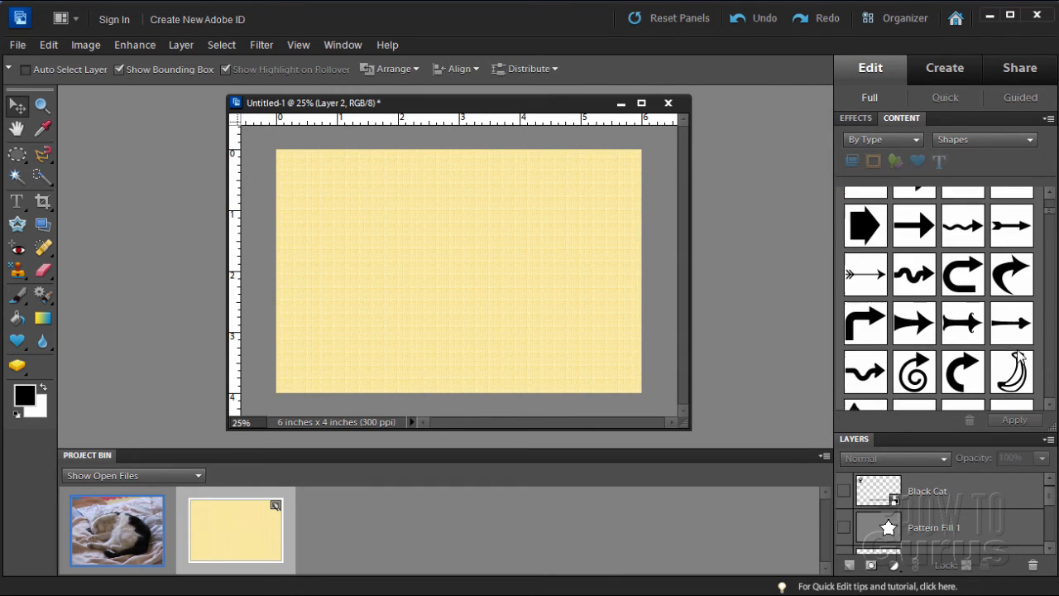
{"action": "scroll", "coordinate": [1020, 358], "scroll_direction": "down", "scroll_amount": 10}
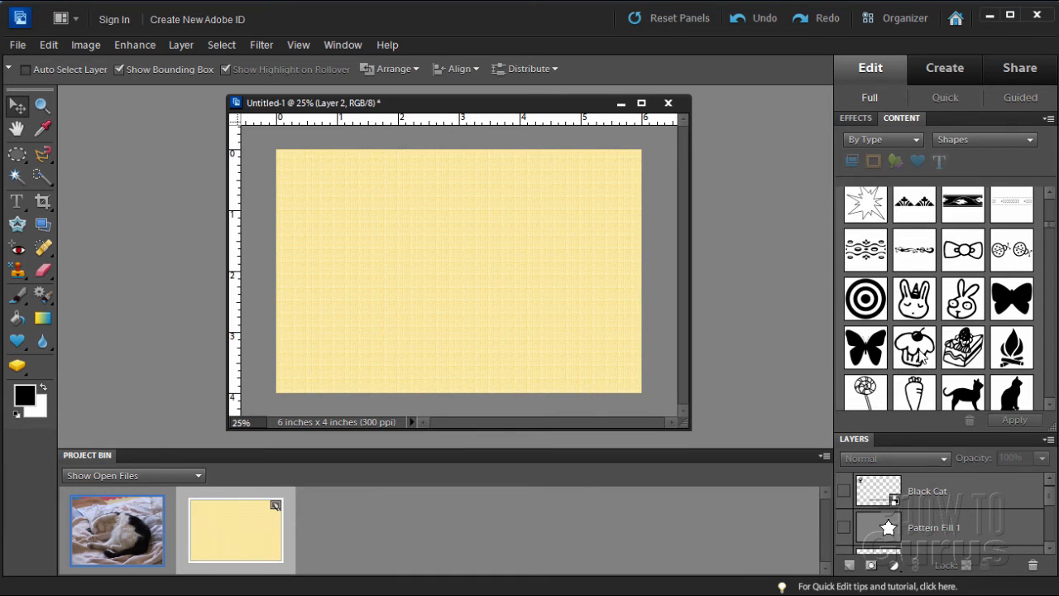
{"action": "scroll", "coordinate": [920, 354], "scroll_direction": "down", "scroll_amount": 8}
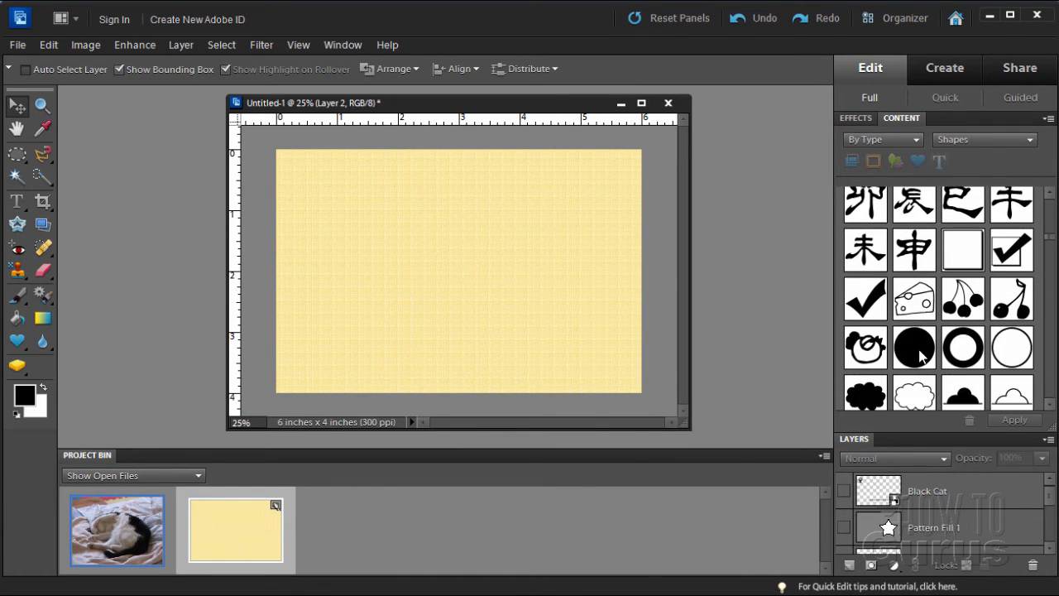
{"action": "scroll", "coordinate": [920, 354], "scroll_direction": "down", "scroll_amount": 10}
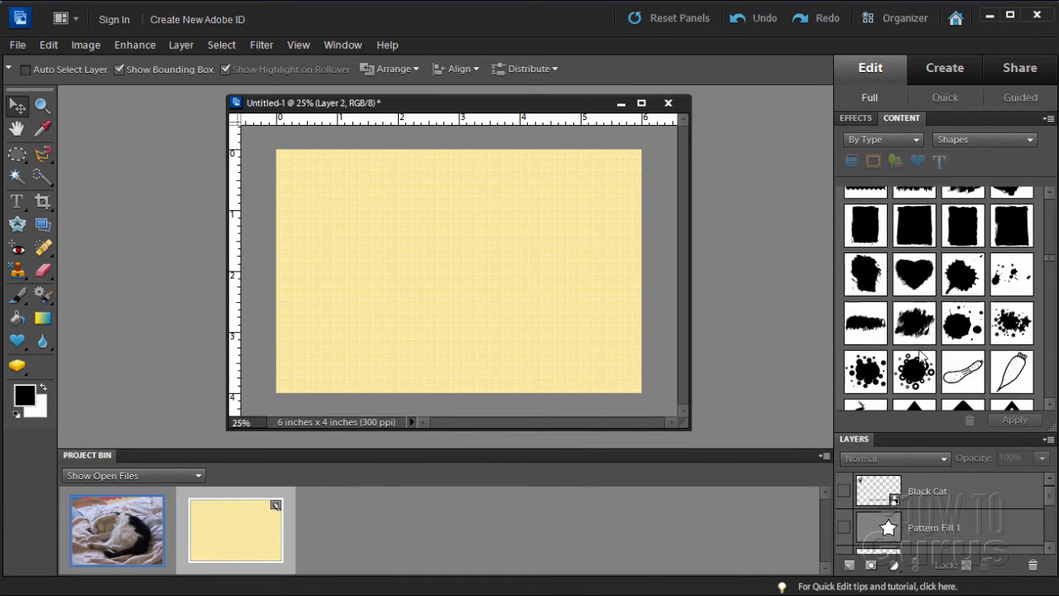
{"action": "scroll", "coordinate": [920, 354], "scroll_direction": "down", "scroll_amount": 10}
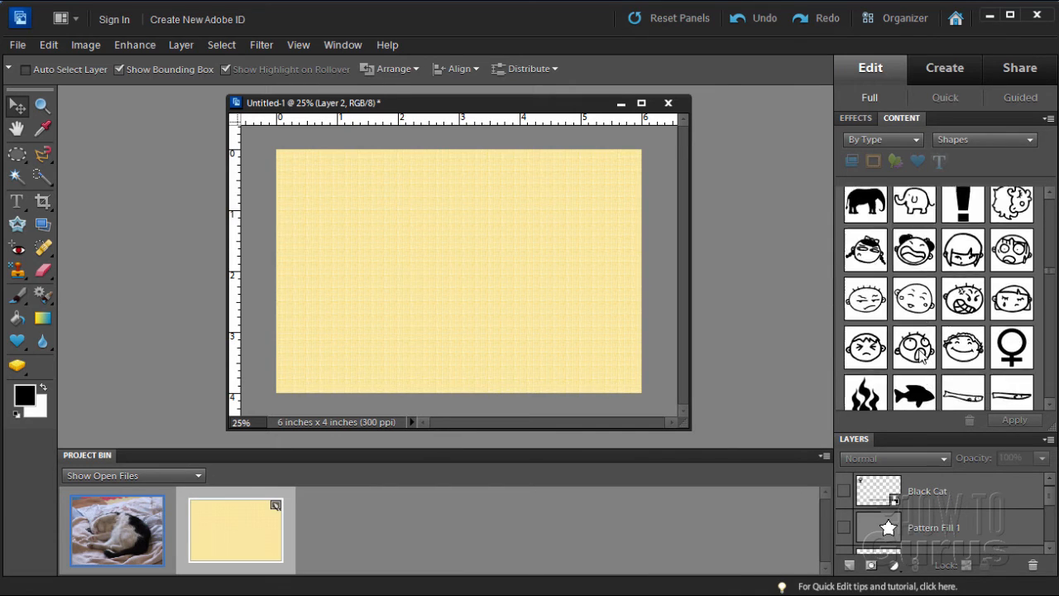
{"action": "scroll", "coordinate": [919, 354], "scroll_direction": "down", "scroll_amount": 10}
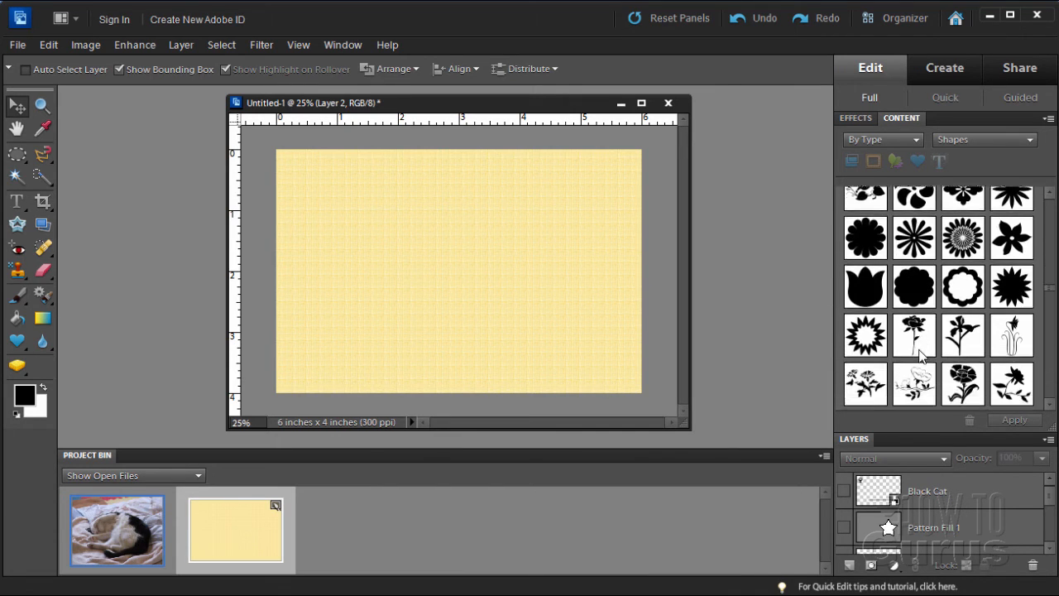
{"action": "scroll", "coordinate": [920, 354], "scroll_direction": "down", "scroll_amount": 4}
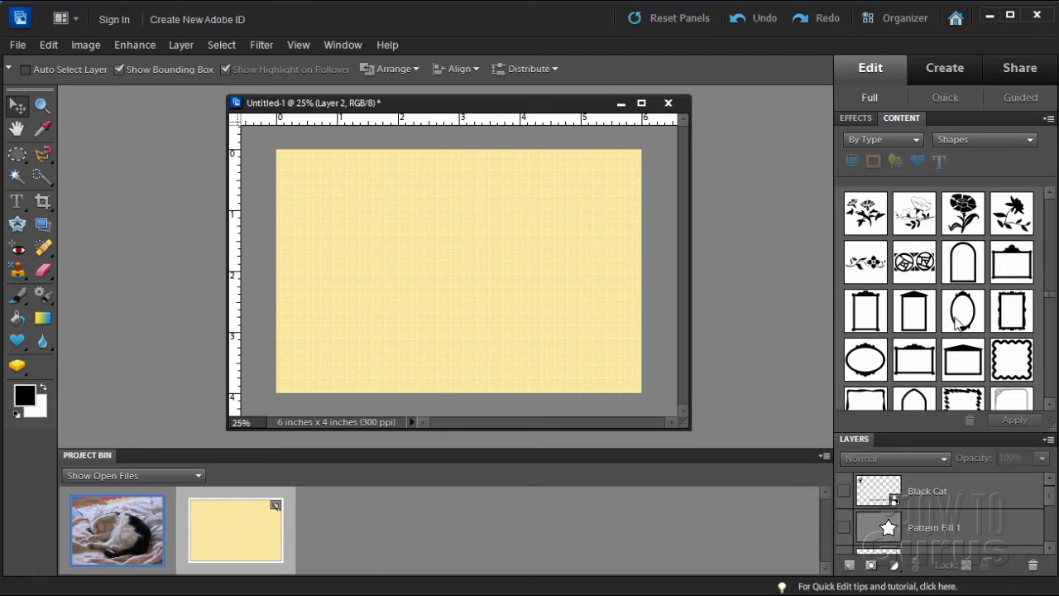
{"action": "scroll", "coordinate": [957, 321], "scroll_direction": "down", "scroll_amount": 2}
{"action": "left_click", "coordinate": [865, 301]}
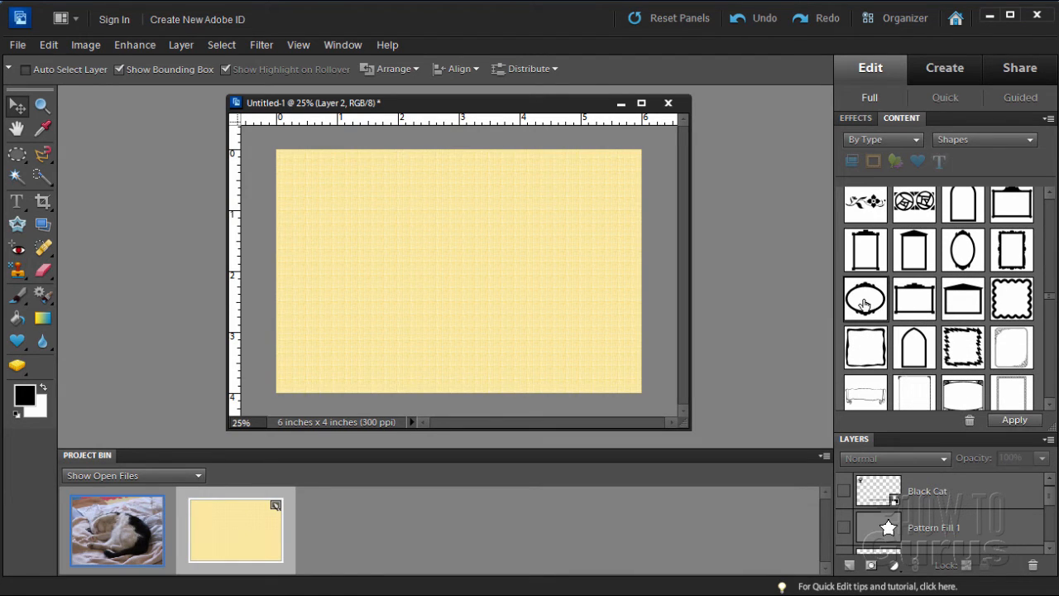
{"action": "double_click", "coordinate": [864, 304]}
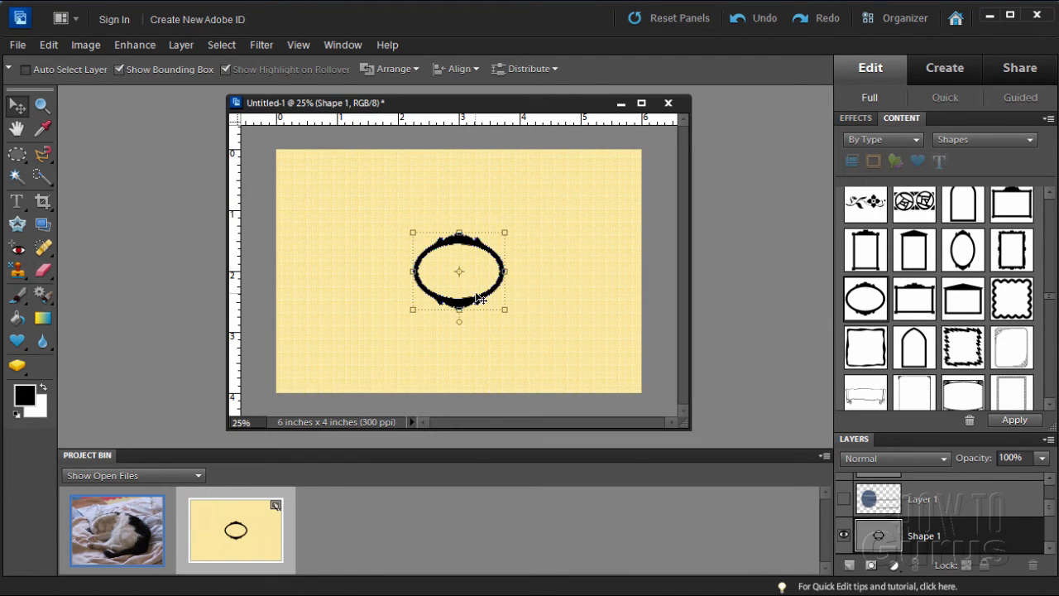
Scale the oval frame proportionally to about 272.8% and center it on the canvas
{"action": "left_click_drag", "start_coordinate": [487, 302], "coordinate": [577, 375]}
{"action": "mouse_move", "coordinate": [521, 340]}
{"action": "left_mouse_down"}
{"action": "mouse_move", "coordinate": [532, 318]}
{"action": "mouse_move", "coordinate": [525, 324]}
{"action": "left_mouse_up"}
{"action": "left_click_drag", "start_coordinate": [565, 370], "coordinate": [581, 382]}
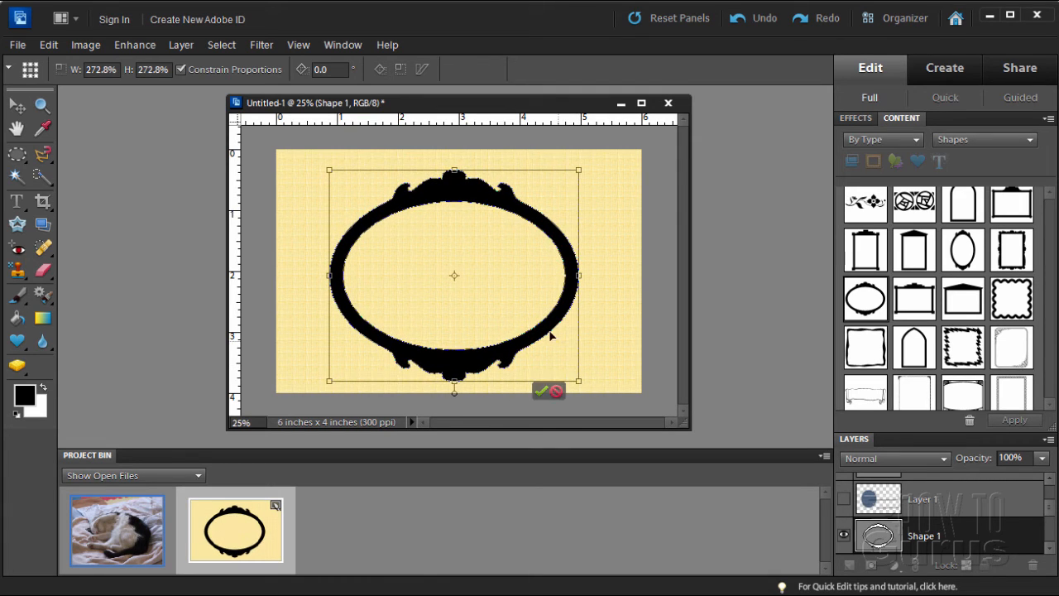
{"action": "left_click_drag", "start_coordinate": [548, 334], "coordinate": [557, 329]}
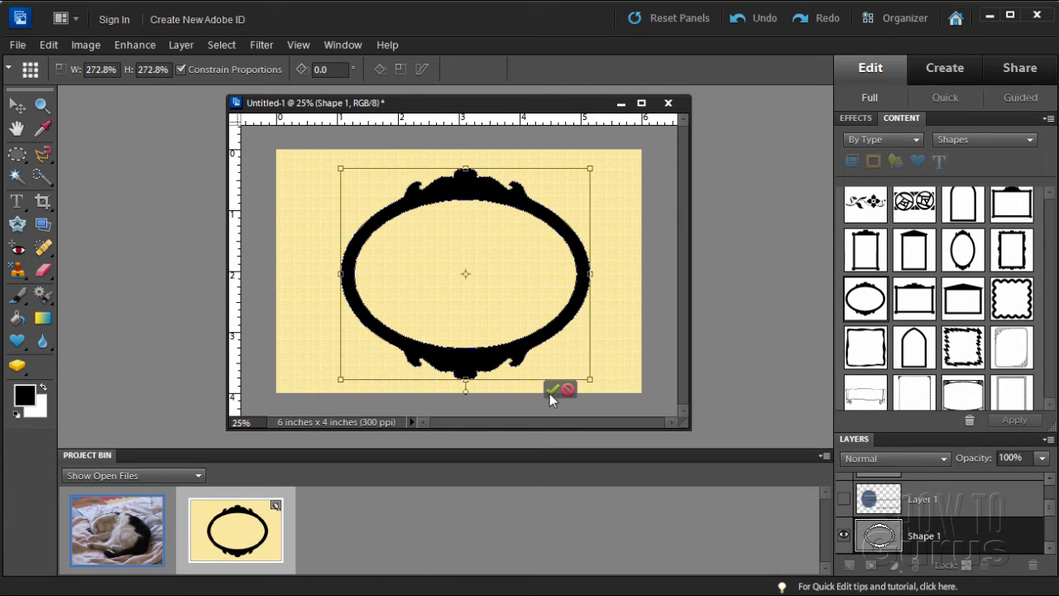
{"action": "left_click", "coordinate": [551, 391]}
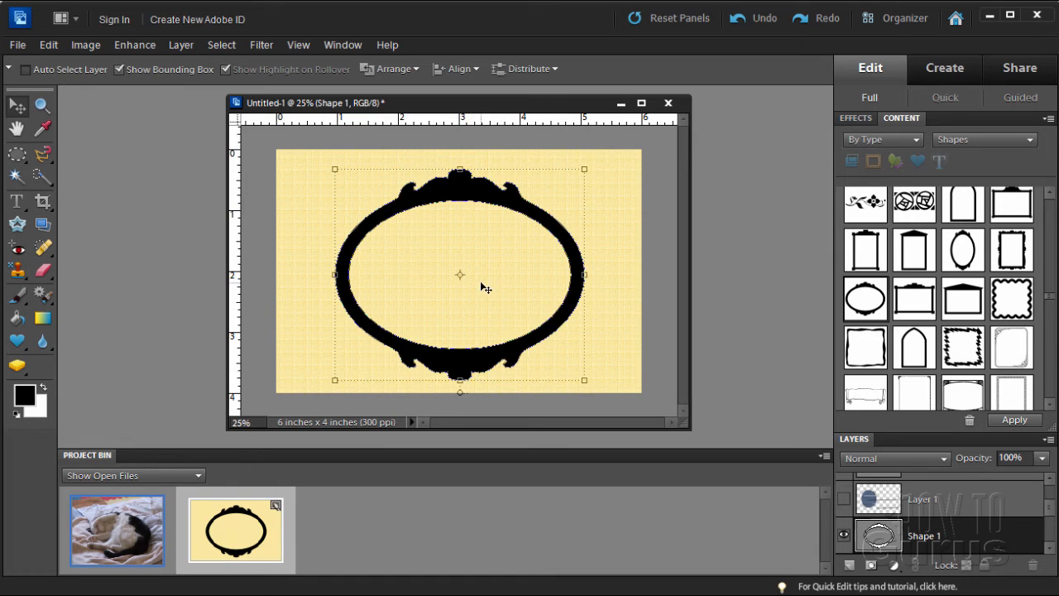
Close the content library, duplicate the oval frame's shape layer and hide the original Shape 1 layer
{"action": "left_click", "coordinate": [900, 118]}
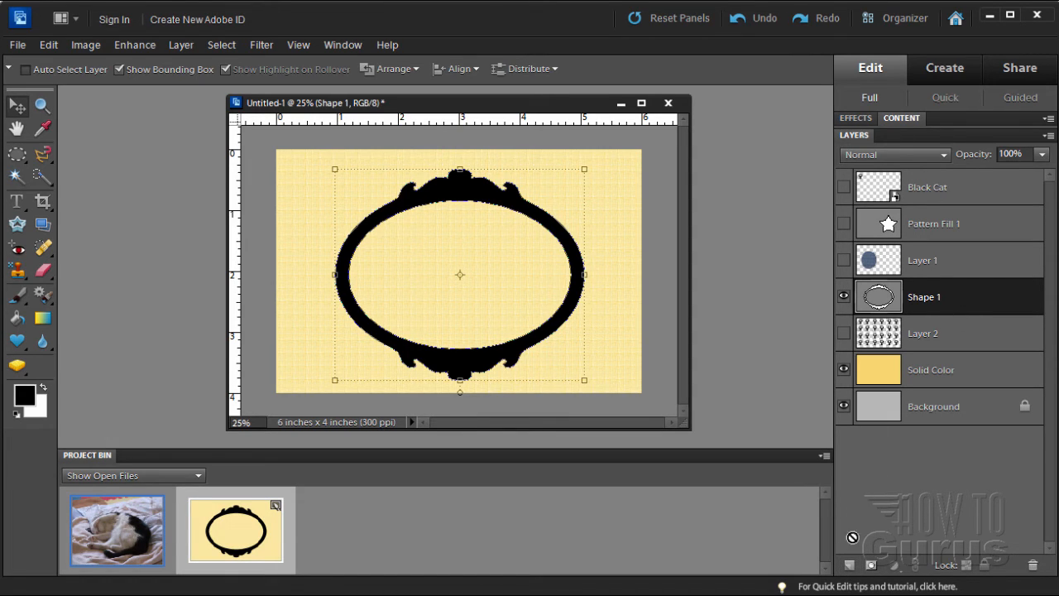
{"action": "left_click_drag", "start_coordinate": [852, 536], "coordinate": [849, 565]}
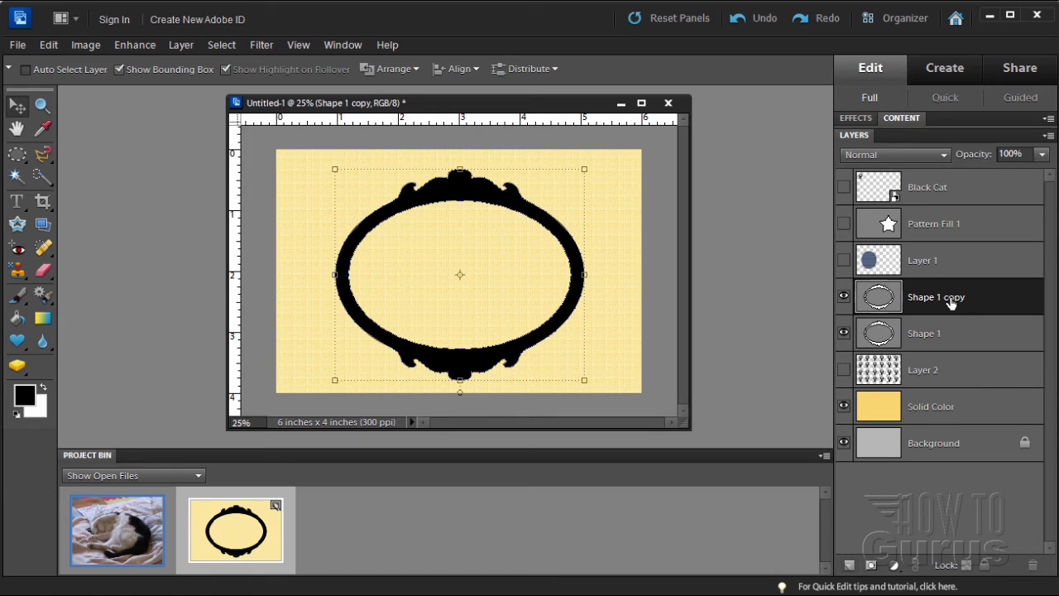
{"action": "left_click", "coordinate": [843, 333]}
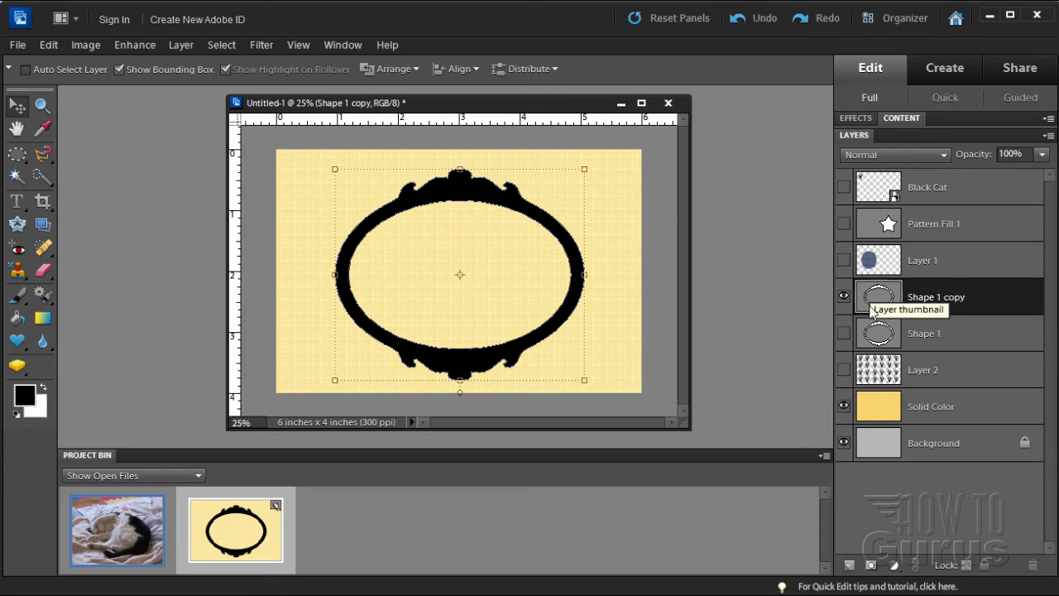
Simplify the duplicated oval frame layer and activate the Paint Bucket tool
{"action": "right_click", "coordinate": [966, 295]}
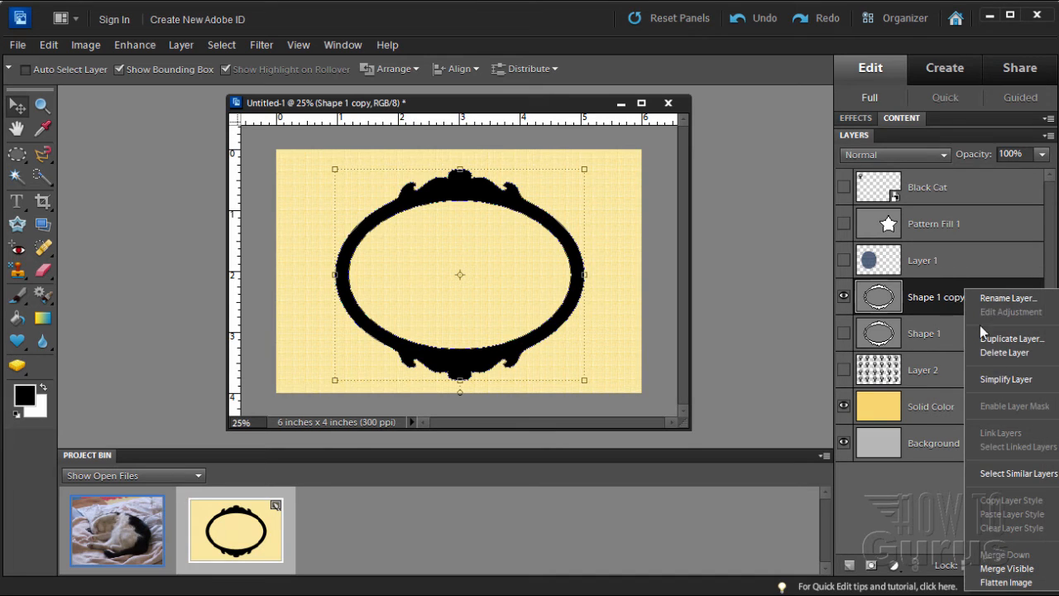
{"action": "left_click", "coordinate": [1001, 380]}
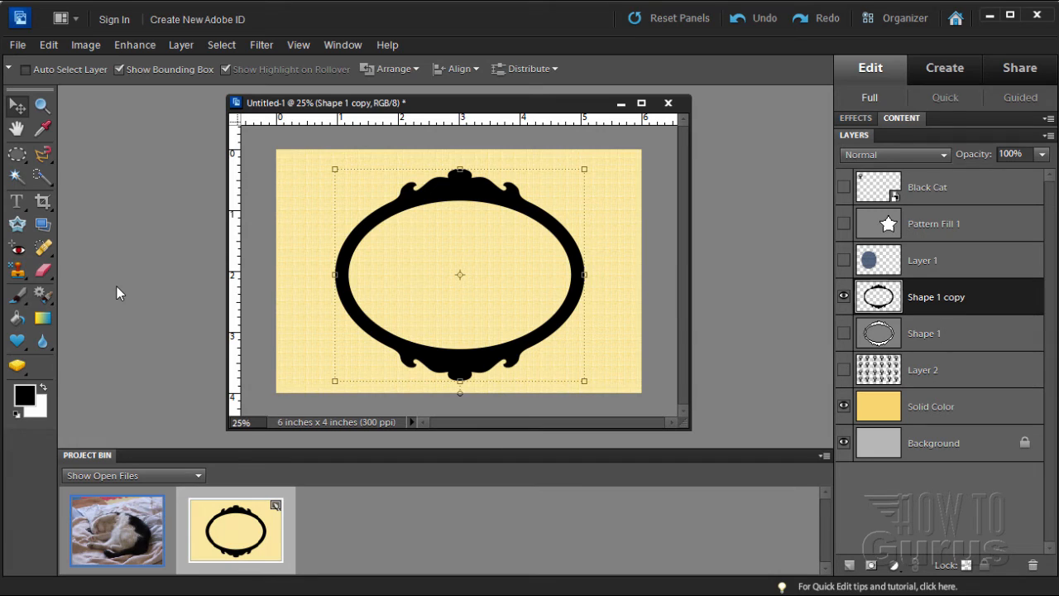
{"action": "left_click", "coordinate": [15, 318]}
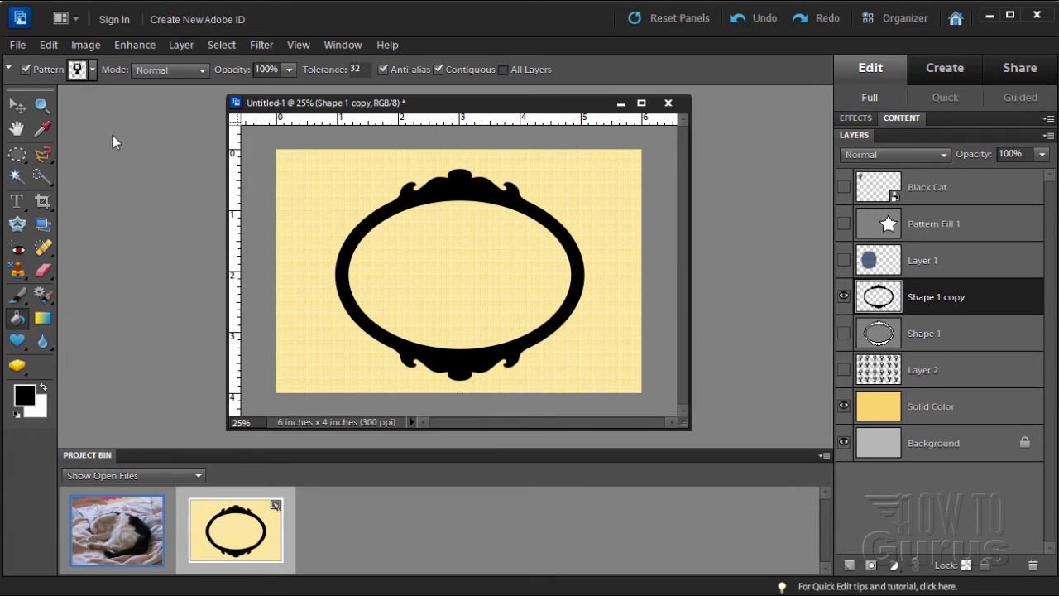
Fill the simplified oval frame with the Canvas pattern and hide the Solid Color layer
{"action": "left_click", "coordinate": [91, 70]}
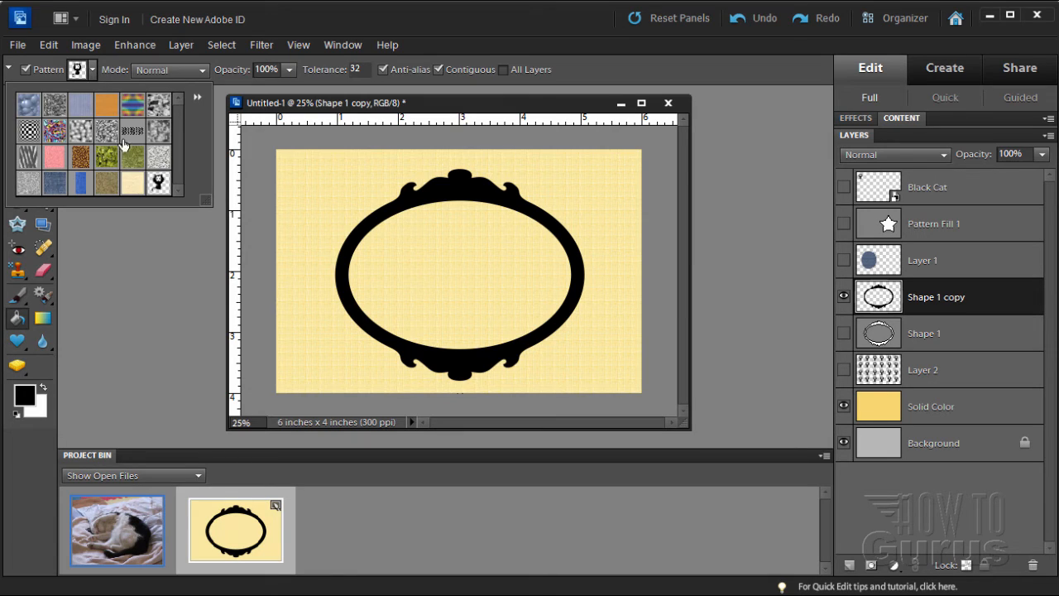
{"action": "left_click", "coordinate": [133, 184]}
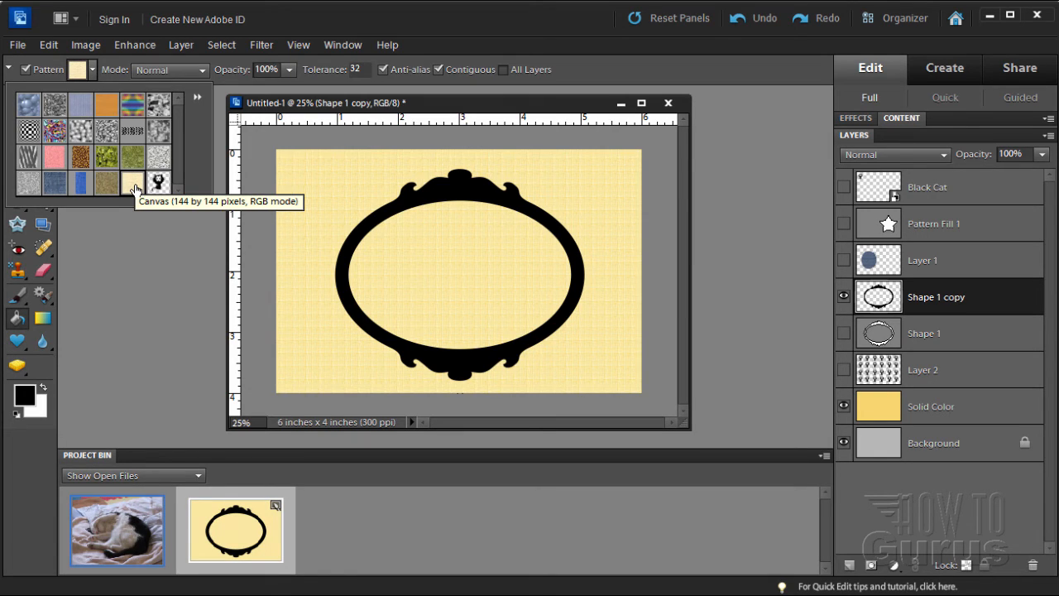
{"action": "left_click", "coordinate": [463, 185]}
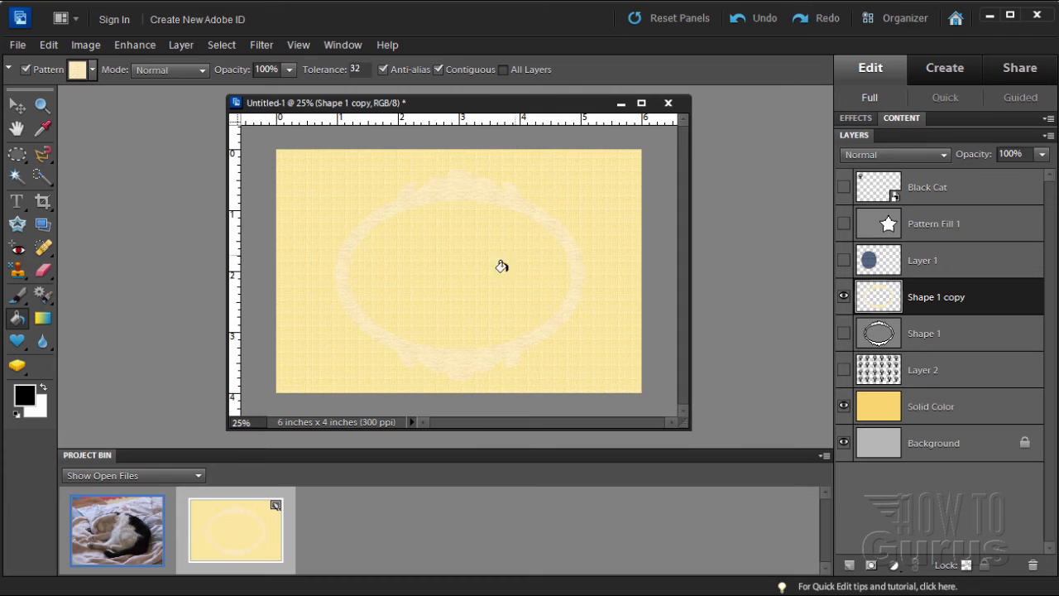
{"action": "left_click", "coordinate": [844, 406]}
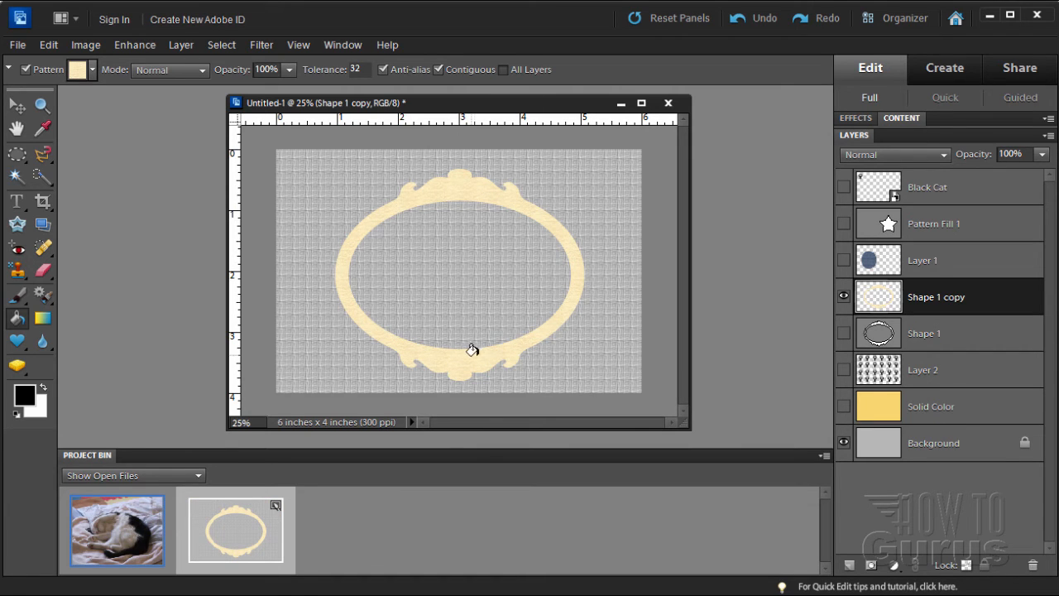
Darken the oval frame with Levels, using midtone input 0.23 and shadow input 97, and show the Solid Color layer again
{"action": "left_click", "coordinate": [19, 106]}
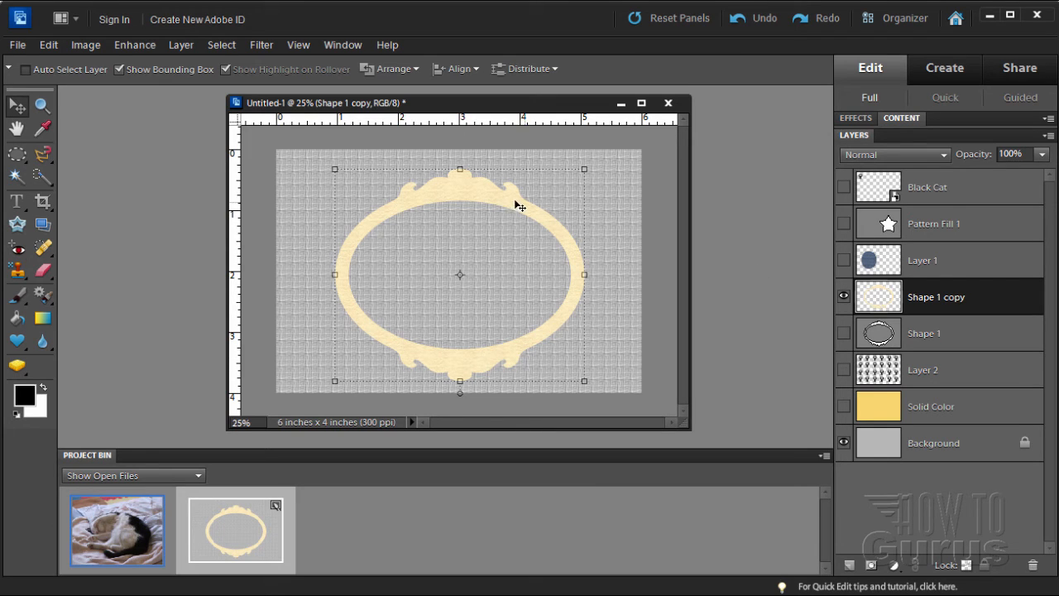
{"action": "left_click", "coordinate": [126, 44]}
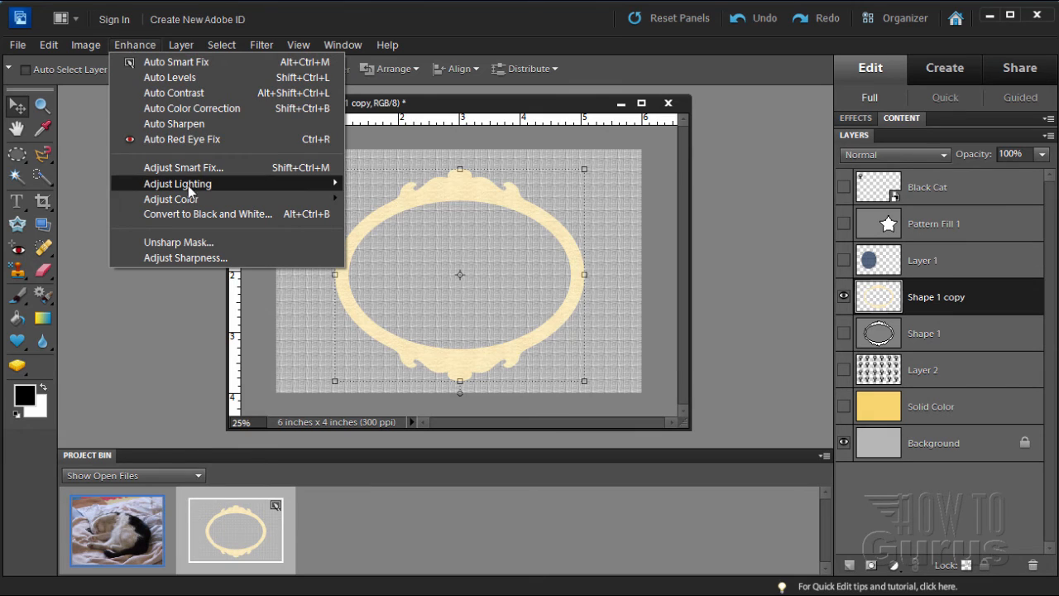
{"action": "mouse_move", "coordinate": [190, 184]}
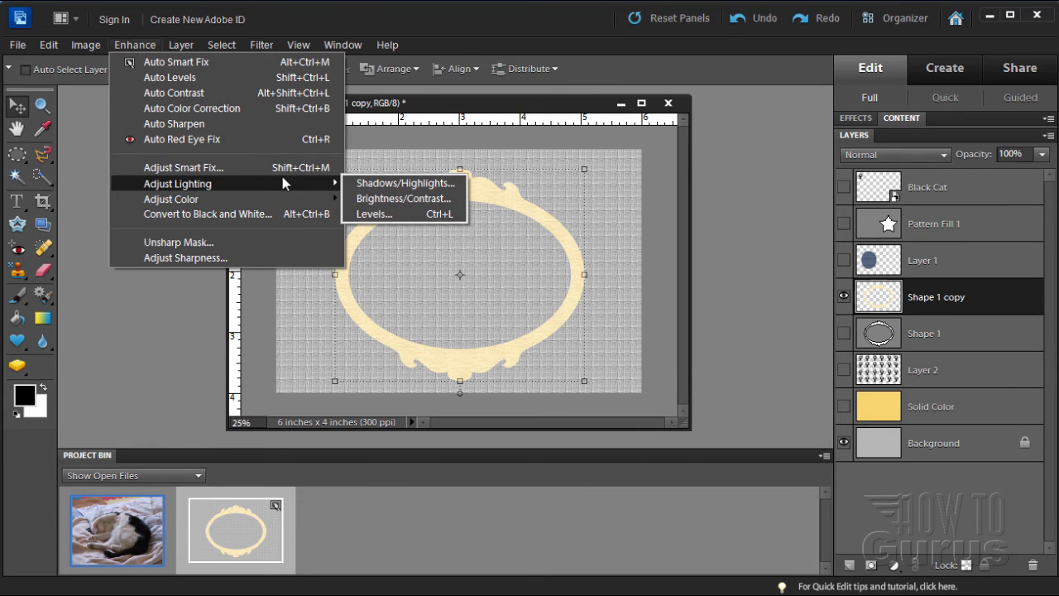
{"action": "left_click", "coordinate": [389, 213]}
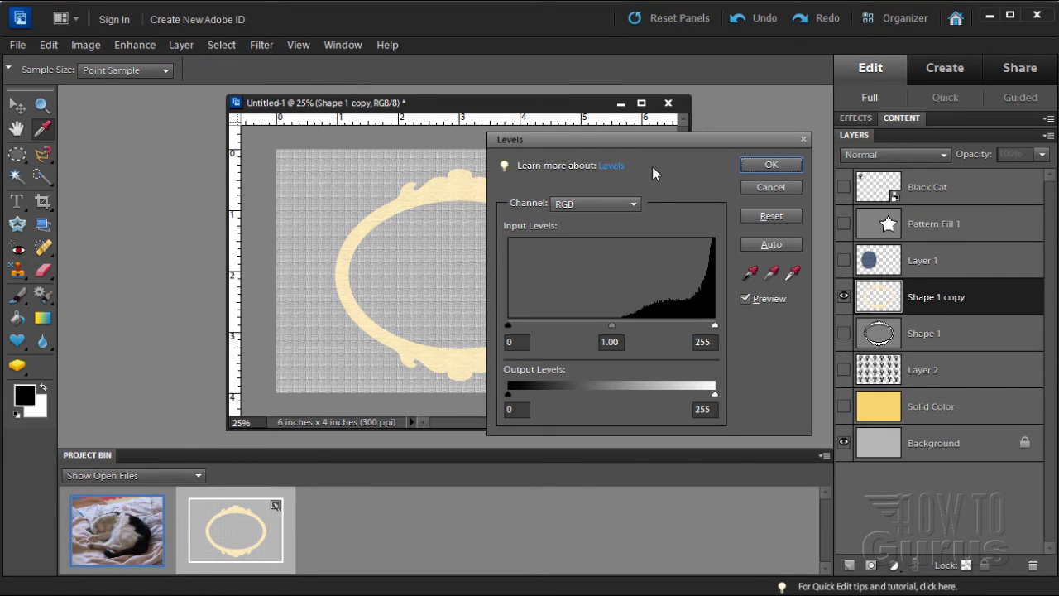
{"action": "left_click_drag", "start_coordinate": [648, 144], "coordinate": [758, 157]}
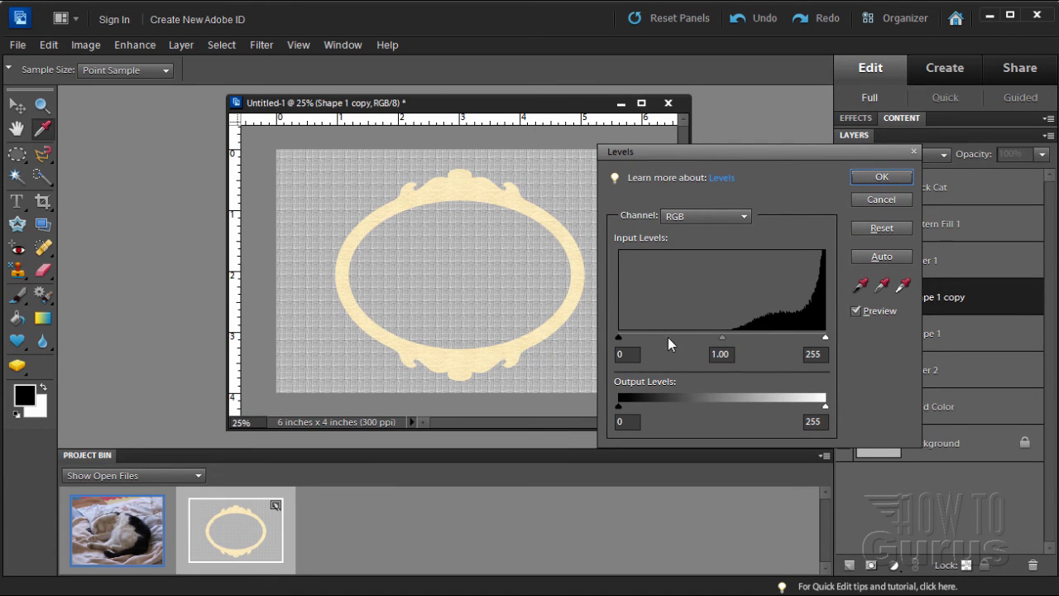
{"action": "left_click_drag", "start_coordinate": [726, 338], "coordinate": [794, 331]}
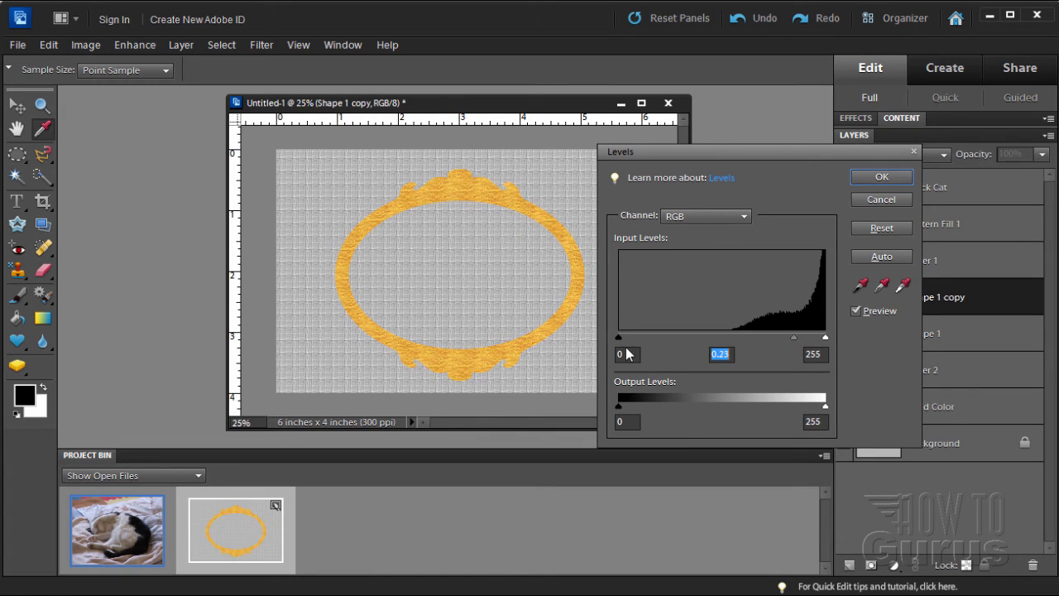
{"action": "left_click_drag", "start_coordinate": [619, 337], "coordinate": [671, 337]}
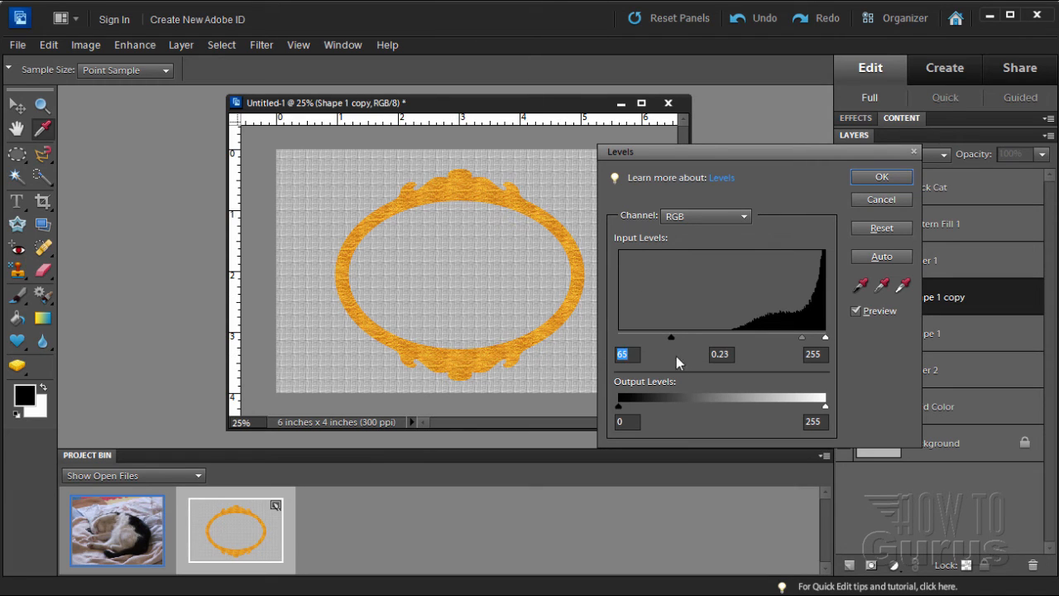
{"action": "left_click_drag", "start_coordinate": [673, 339], "coordinate": [696, 336]}
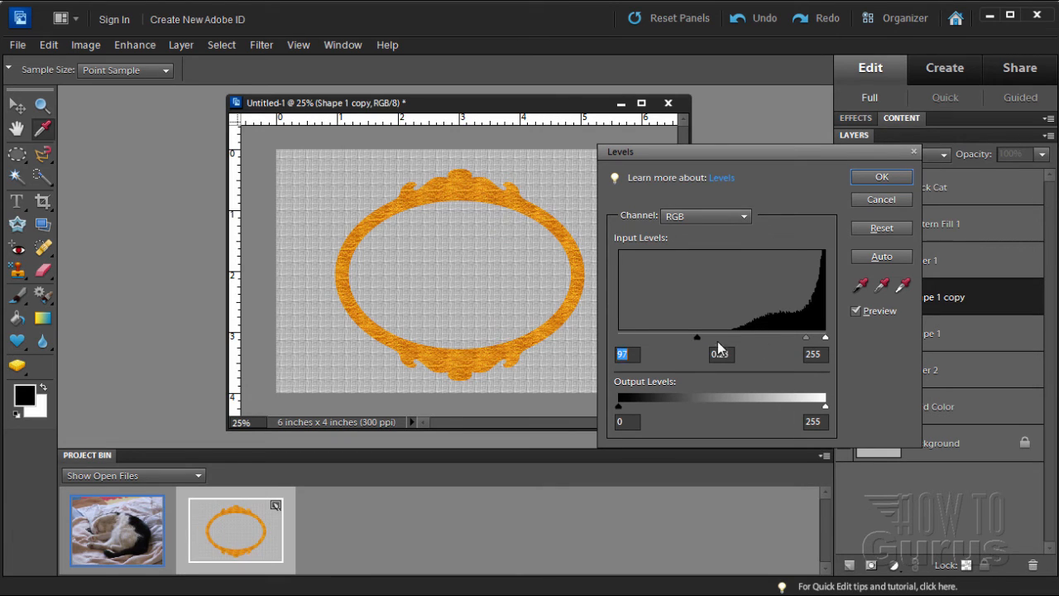
{"action": "left_click", "coordinate": [879, 177]}
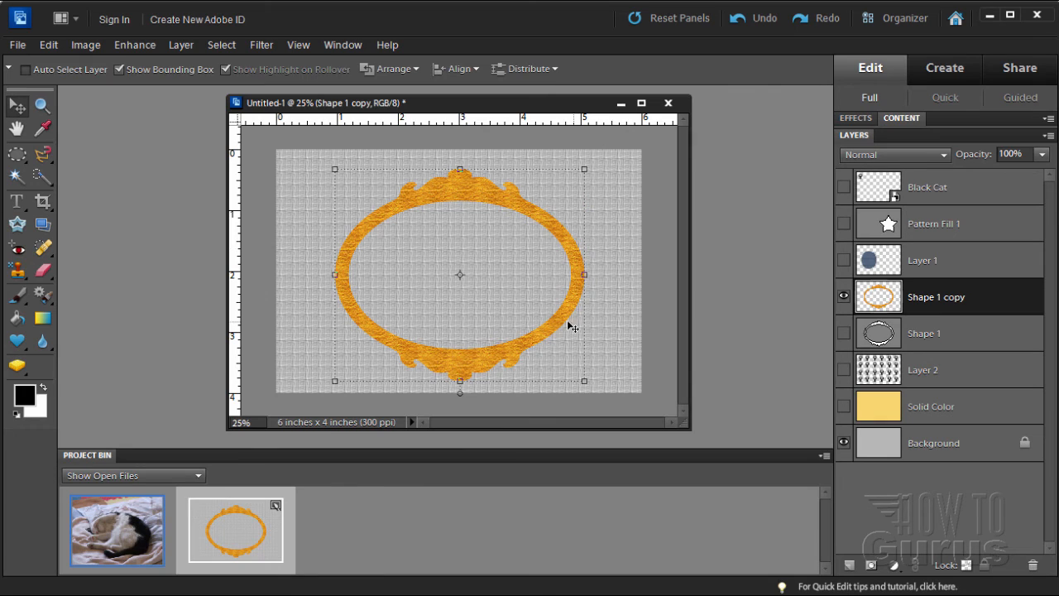
{"action": "left_click", "coordinate": [843, 406]}
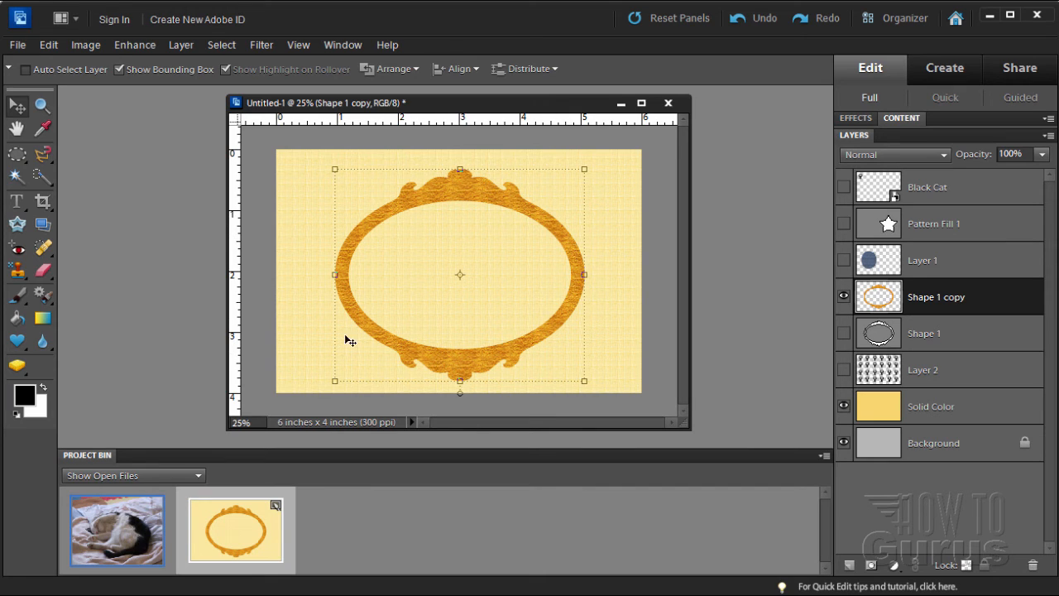
Apply the second style of the Bevels layer styles to the oval frame and collapse the effects library
{"action": "left_click", "coordinate": [860, 118]}
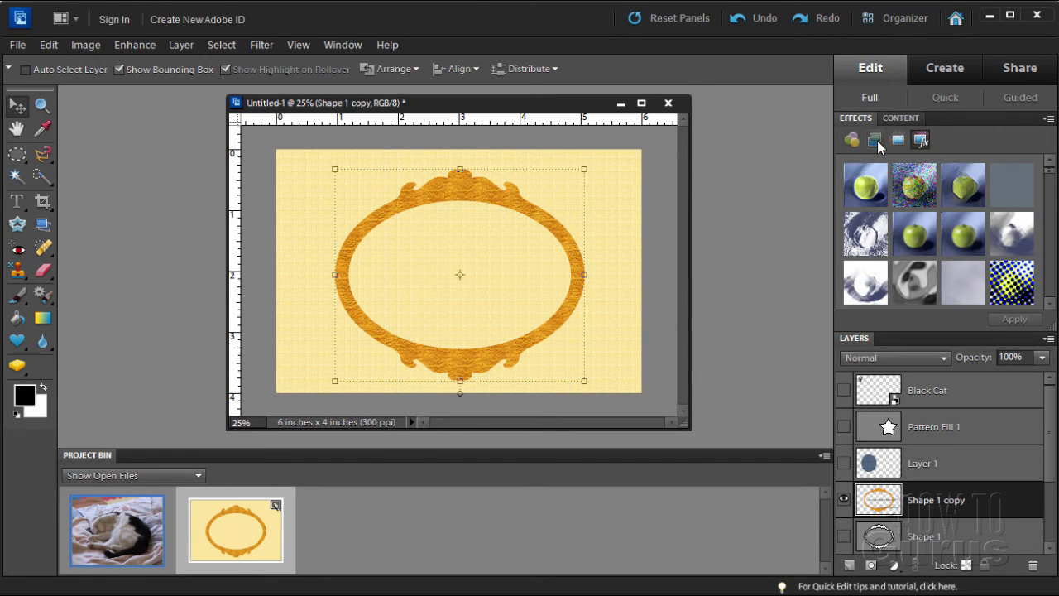
{"action": "left_click", "coordinate": [875, 141]}
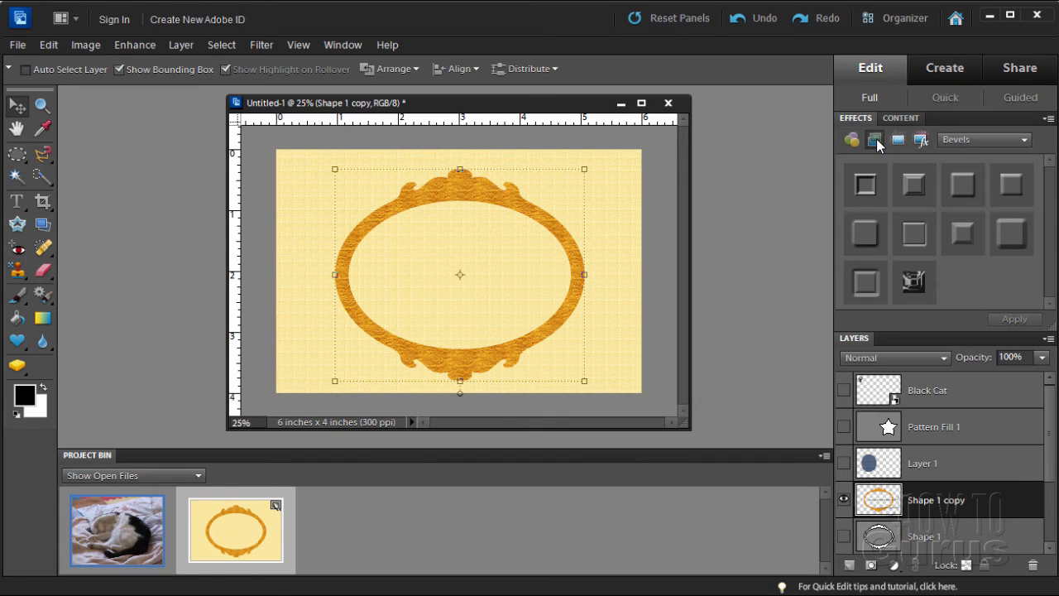
{"action": "left_click", "coordinate": [976, 140]}
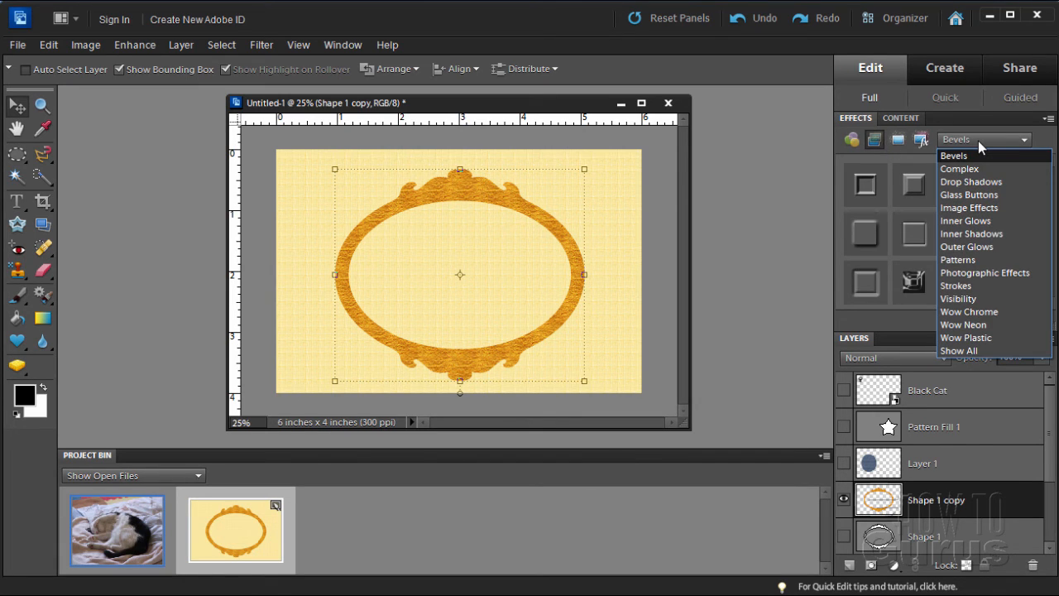
{"action": "left_click", "coordinate": [969, 155]}
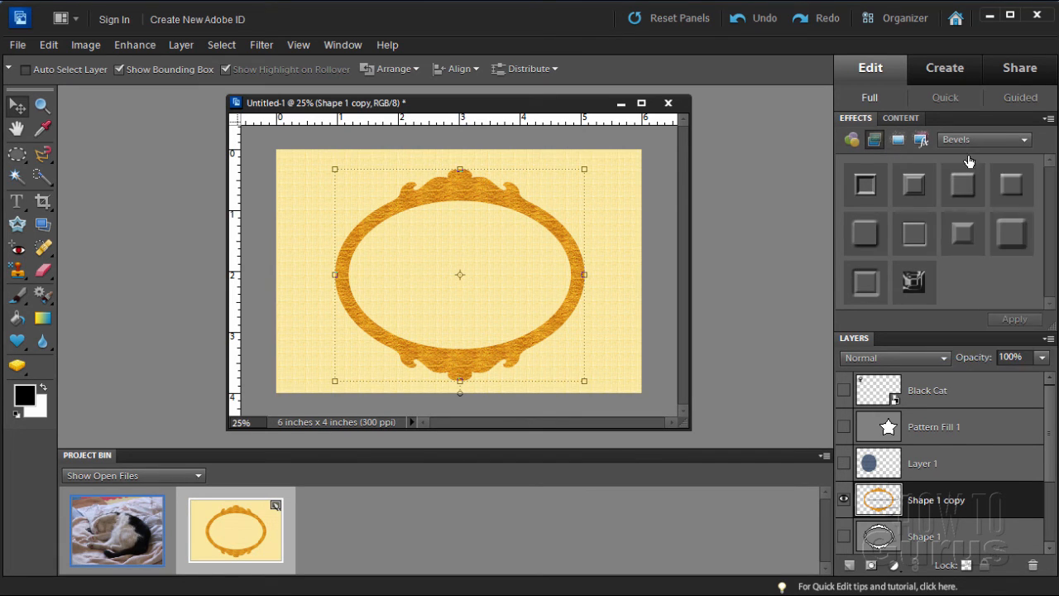
{"action": "left_click", "coordinate": [916, 187]}
{"action": "double_click", "coordinate": [920, 191]}
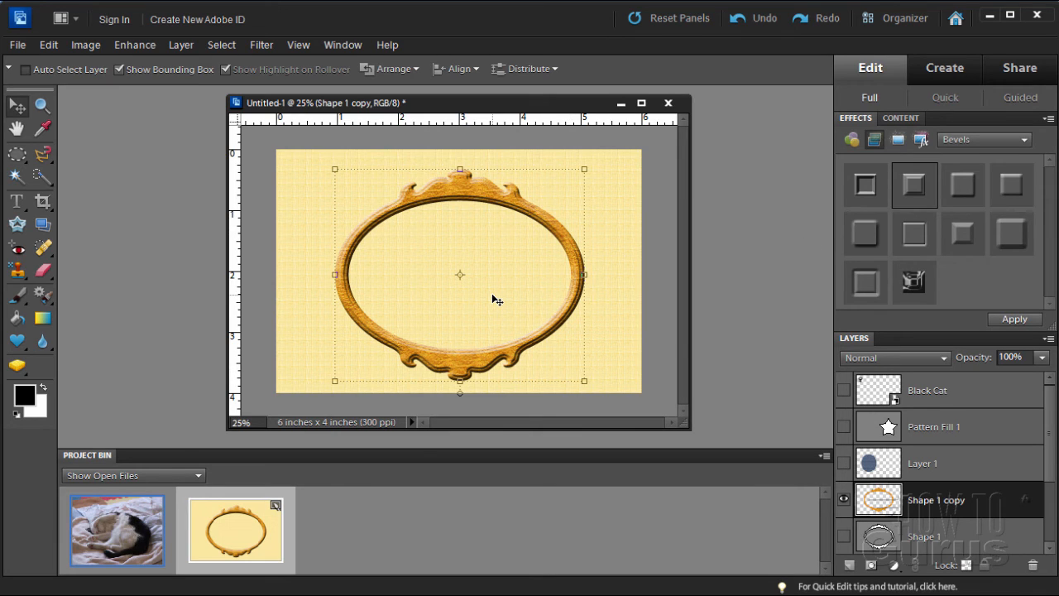
{"action": "left_click", "coordinate": [857, 120]}
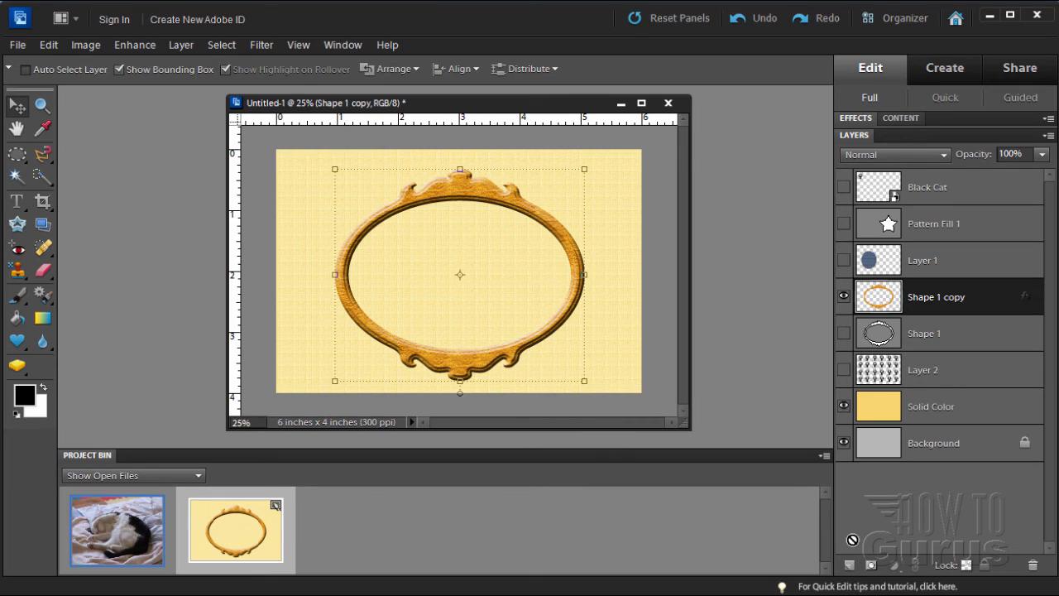
Duplicate the beveled frame layer, set the duplicate's blend mode to Multiply and compare the frame with and without it
{"action": "left_click_drag", "start_coordinate": [935, 296], "coordinate": [848, 563]}
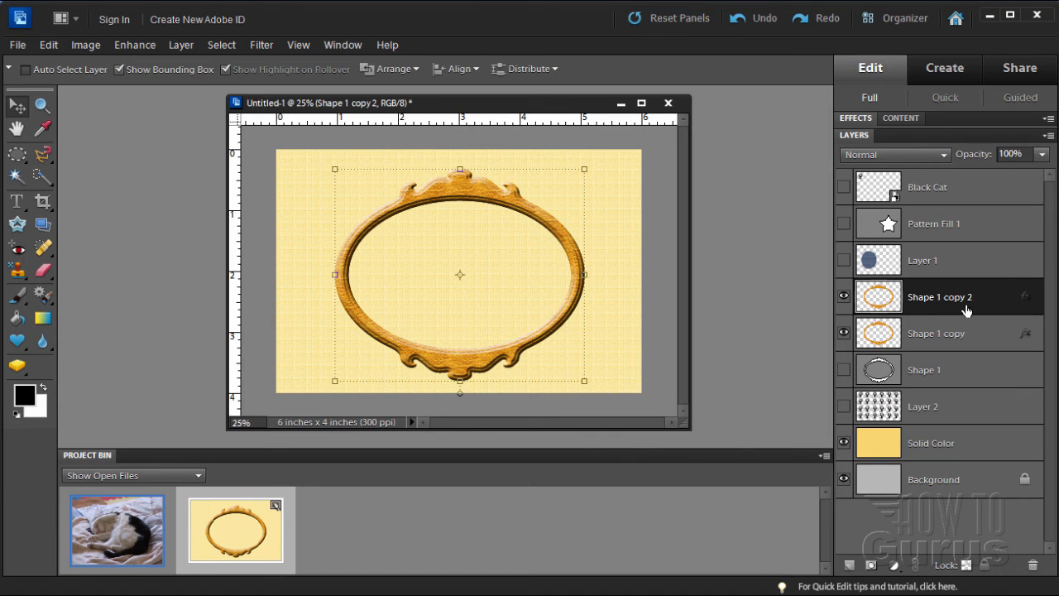
{"action": "left_click", "coordinate": [897, 156]}
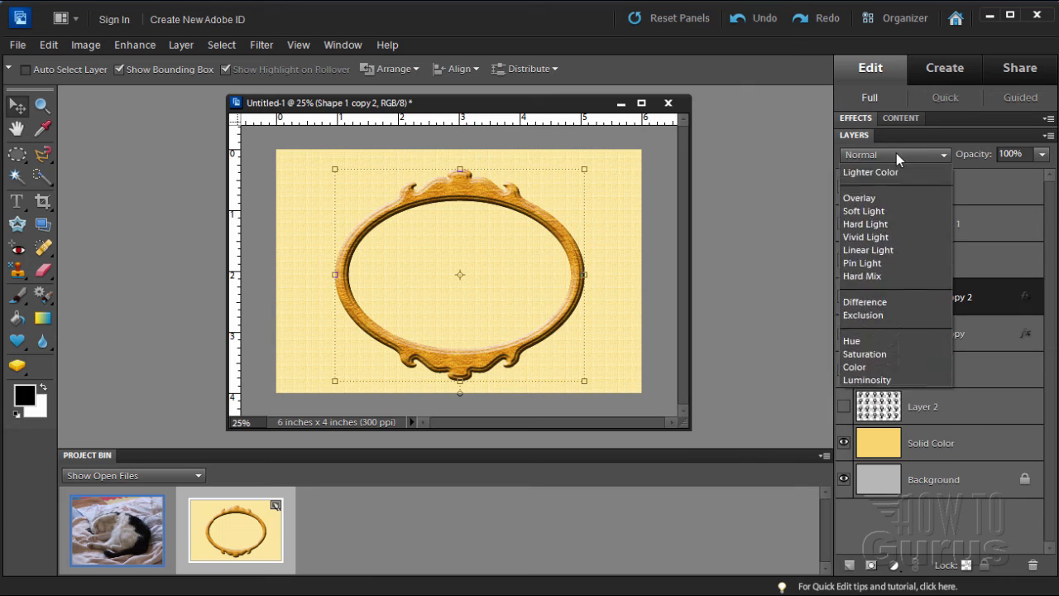
{"action": "left_click", "coordinate": [898, 224]}
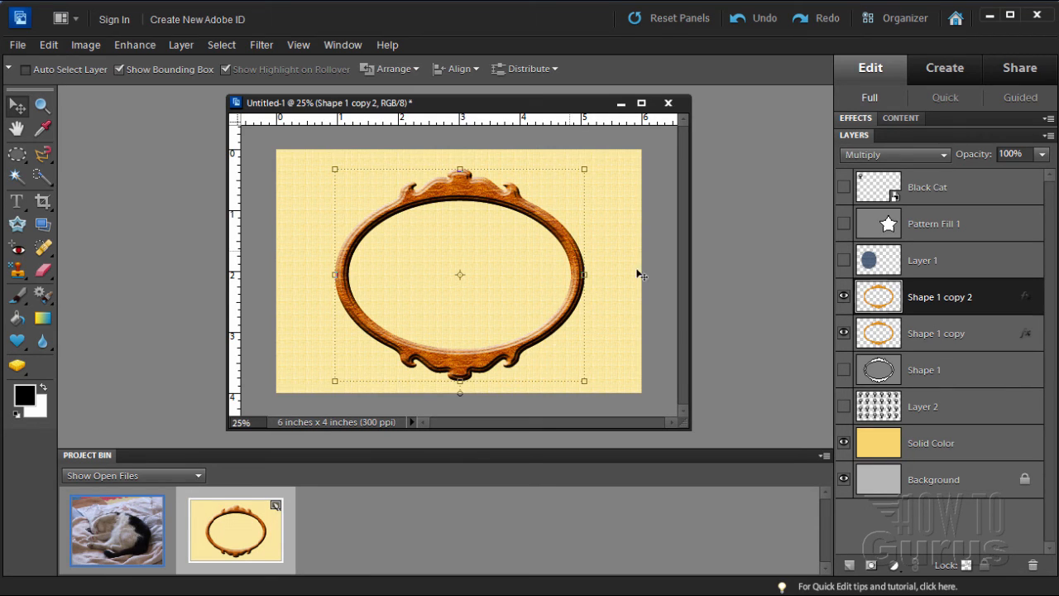
{"action": "left_click", "coordinate": [846, 296]}
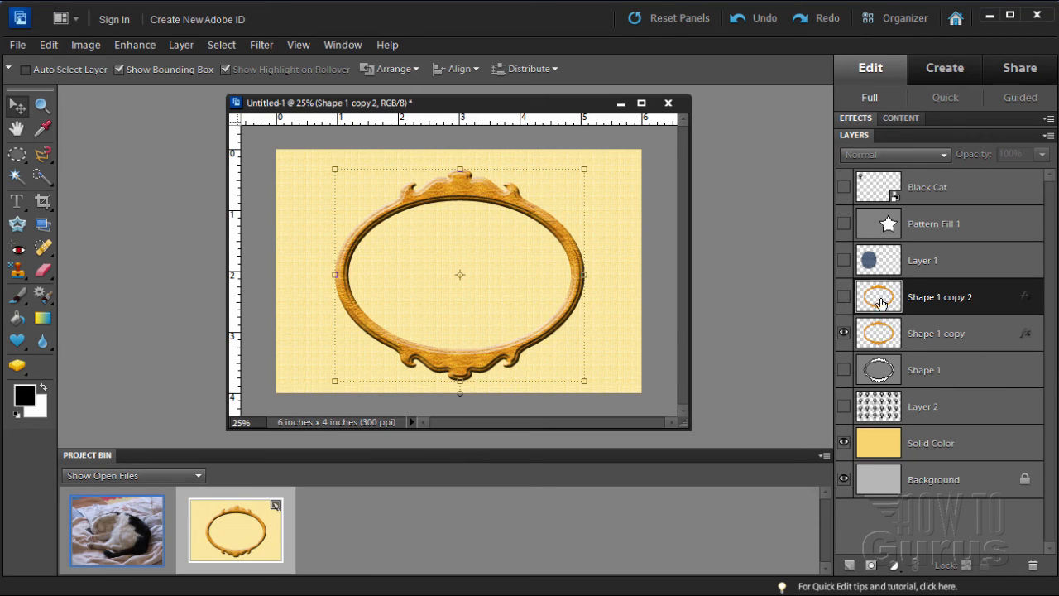
{"action": "left_click", "coordinate": [844, 296]}
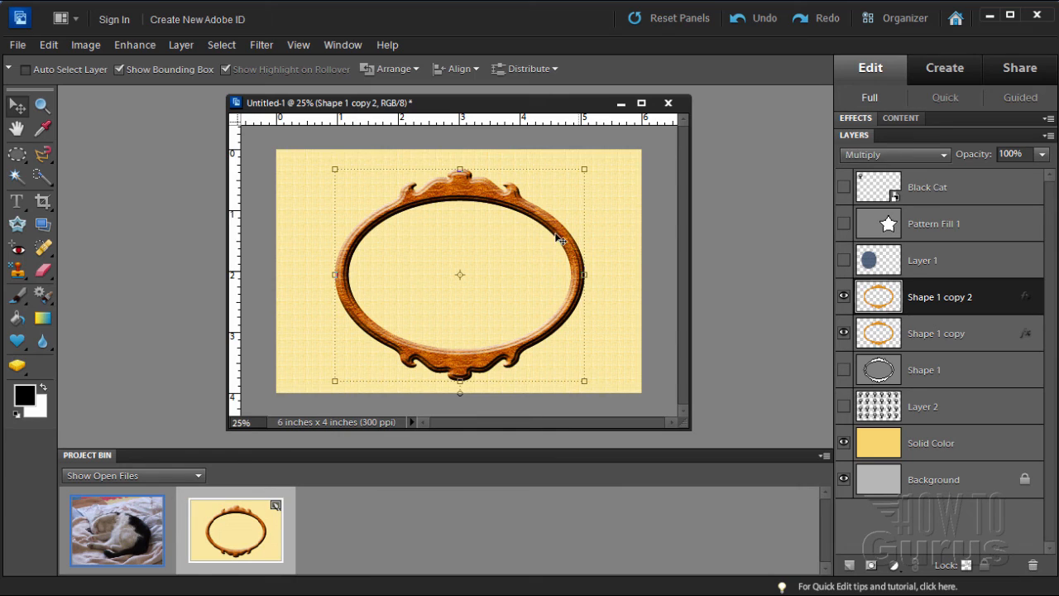
Add the cat photo DSCF2109.JPG as a layer directly above Shape 1 copy, close the photo's file and center the cat within the frame
{"action": "left_click", "coordinate": [974, 341]}
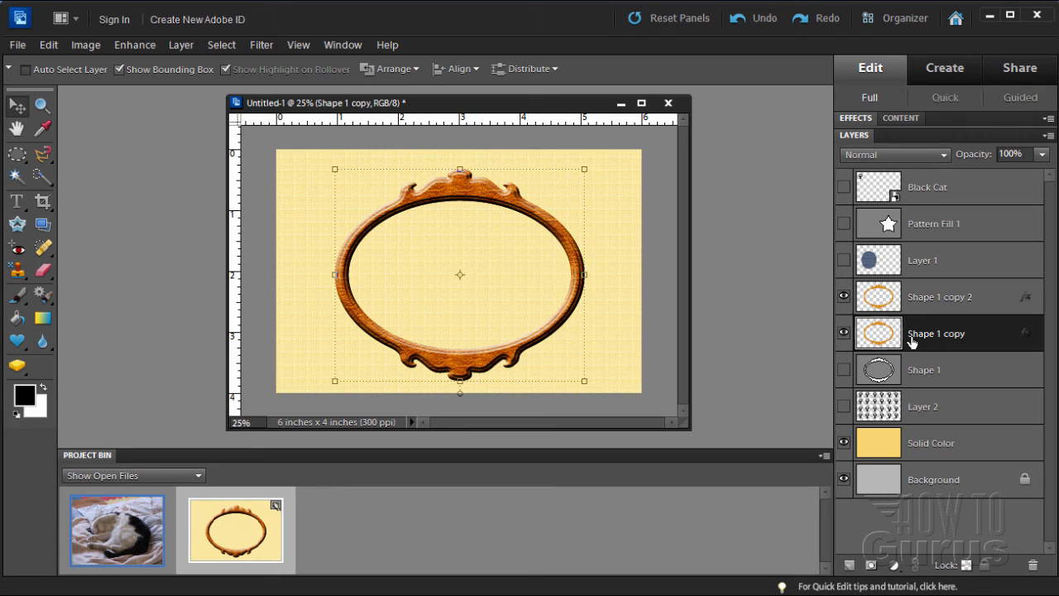
{"action": "double_click", "coordinate": [120, 529]}
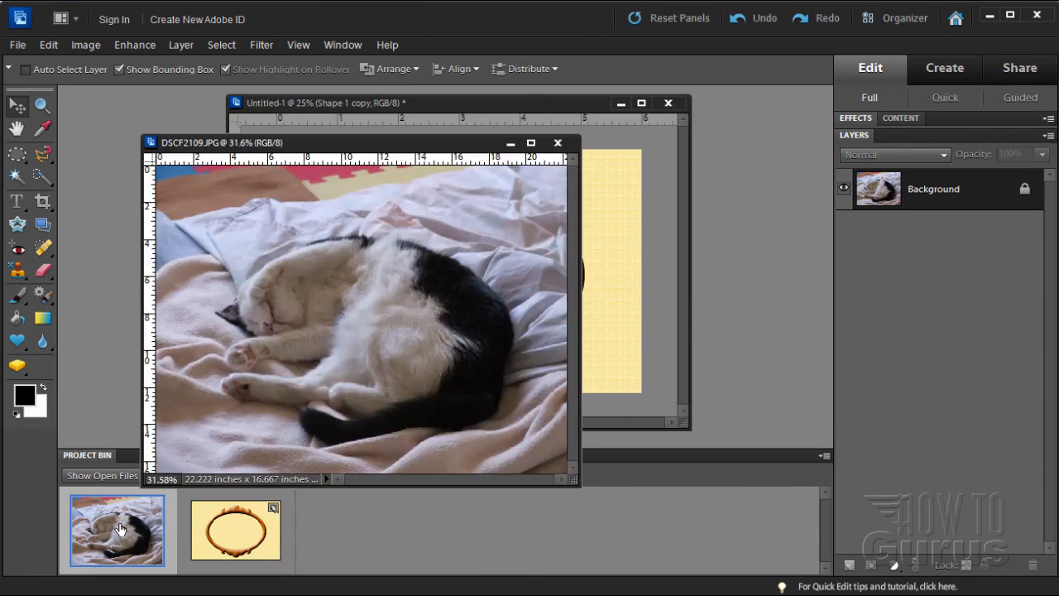
{"action": "left_click_drag", "start_coordinate": [337, 153], "coordinate": [871, 305]}
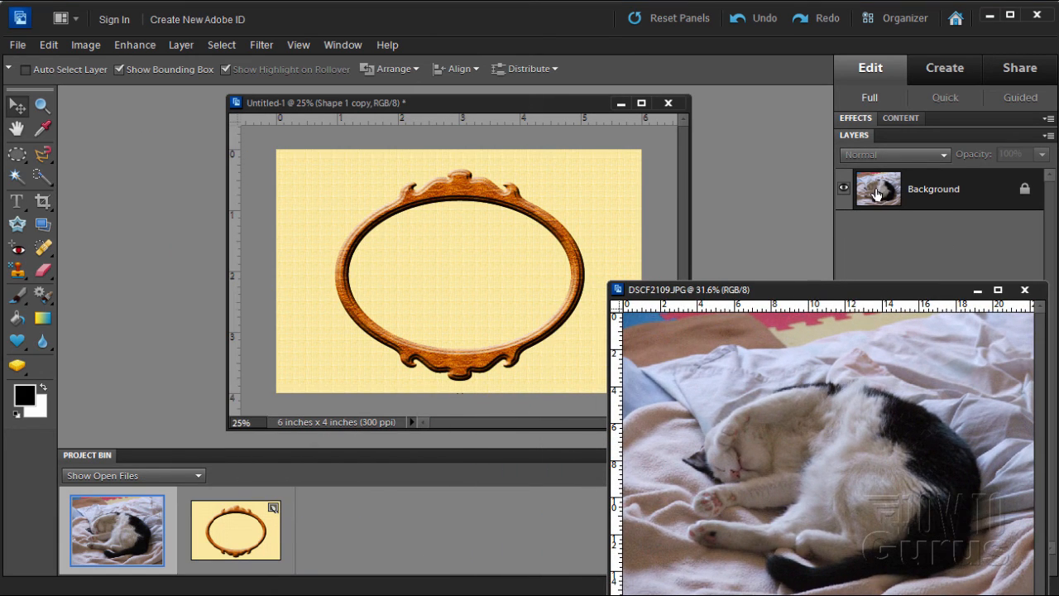
{"action": "left_click_drag", "start_coordinate": [884, 192], "coordinate": [486, 282]}
{"action": "left_click", "coordinate": [776, 300]}
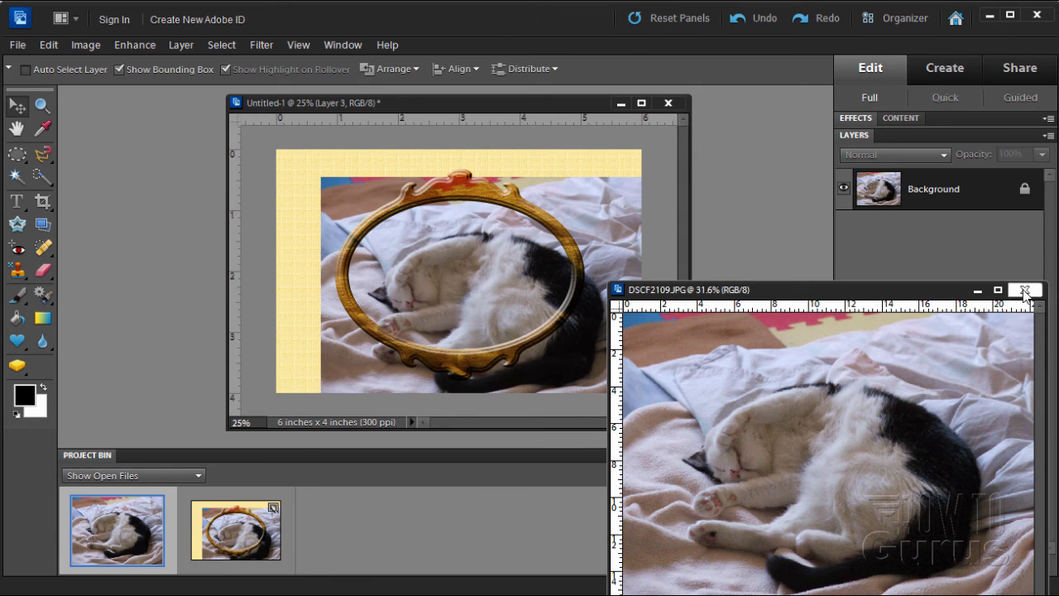
{"action": "left_click", "coordinate": [1024, 290]}
{"action": "left_click_drag", "start_coordinate": [507, 296], "coordinate": [490, 258]}
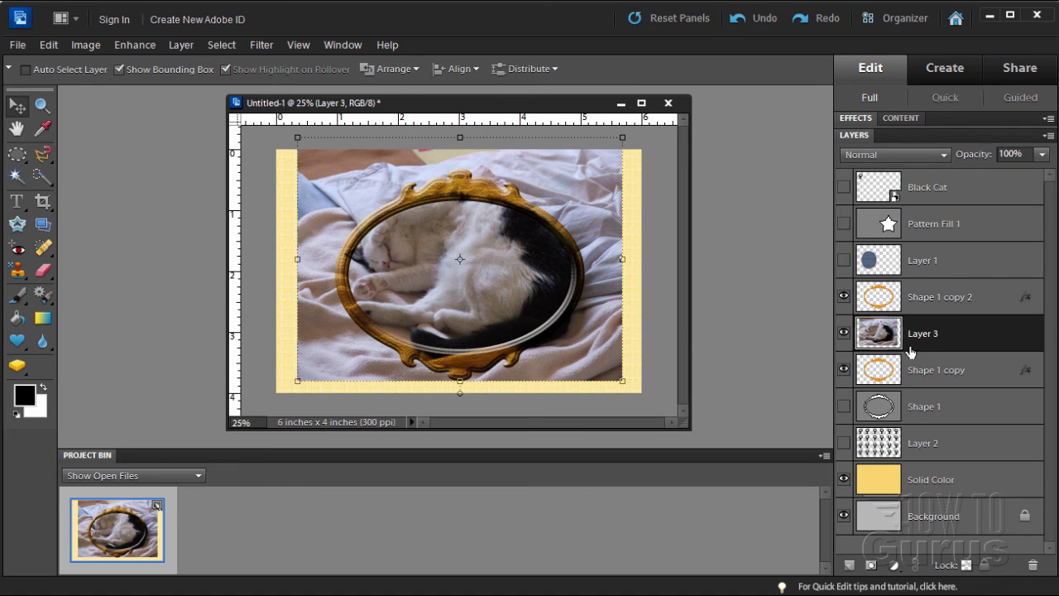
Copy the entire contents of the cat photo's Layer 3, hide that layer and clear the selection
{"action": "left_click", "coordinate": [880, 341], "text": "ctrl"}
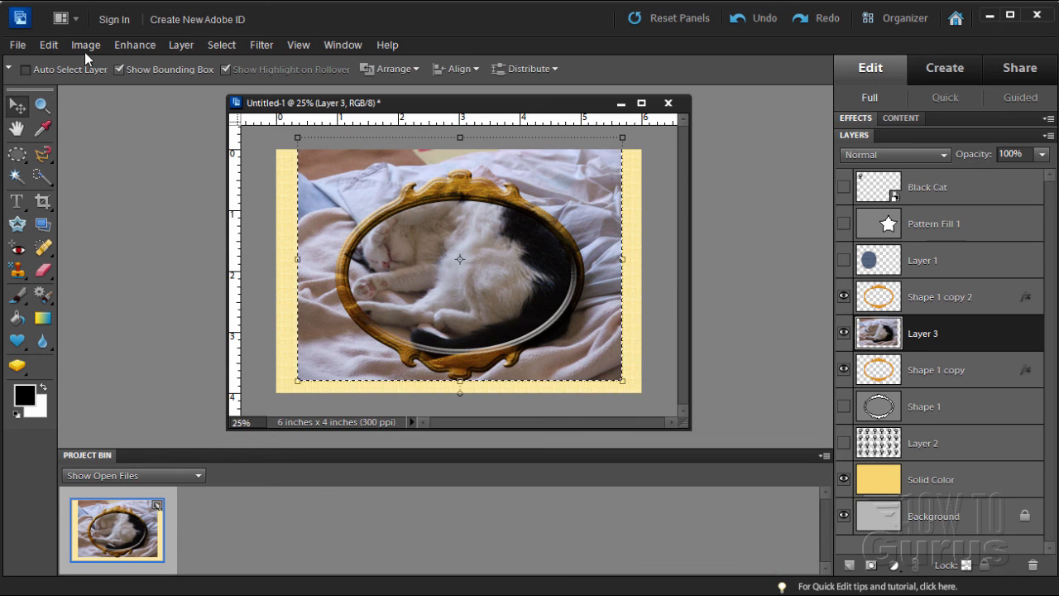
{"action": "left_click", "coordinate": [56, 46]}
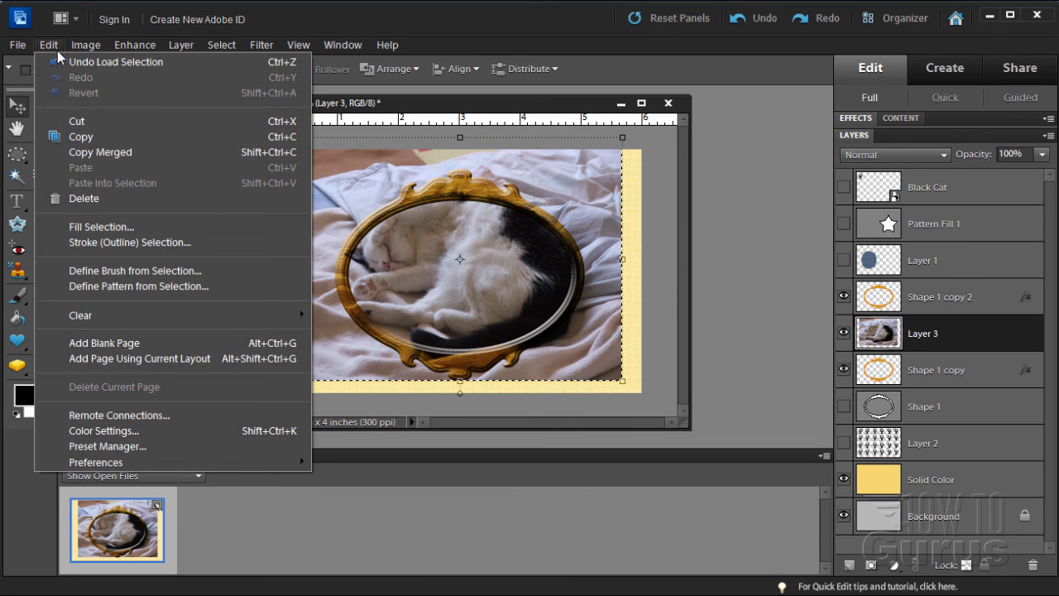
{"action": "left_click", "coordinate": [84, 138]}
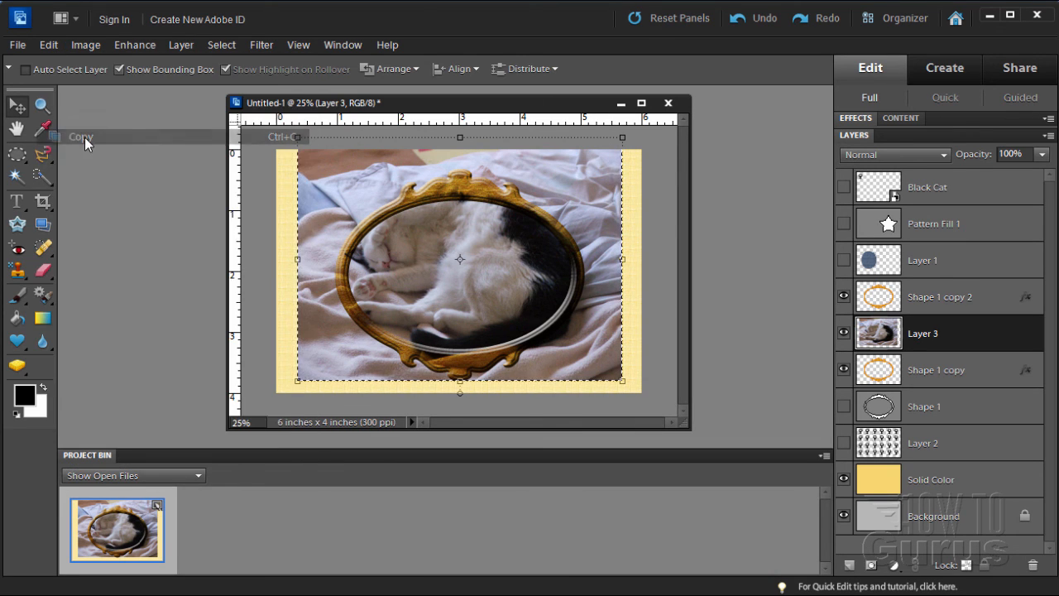
{"action": "left_click", "coordinate": [843, 332]}
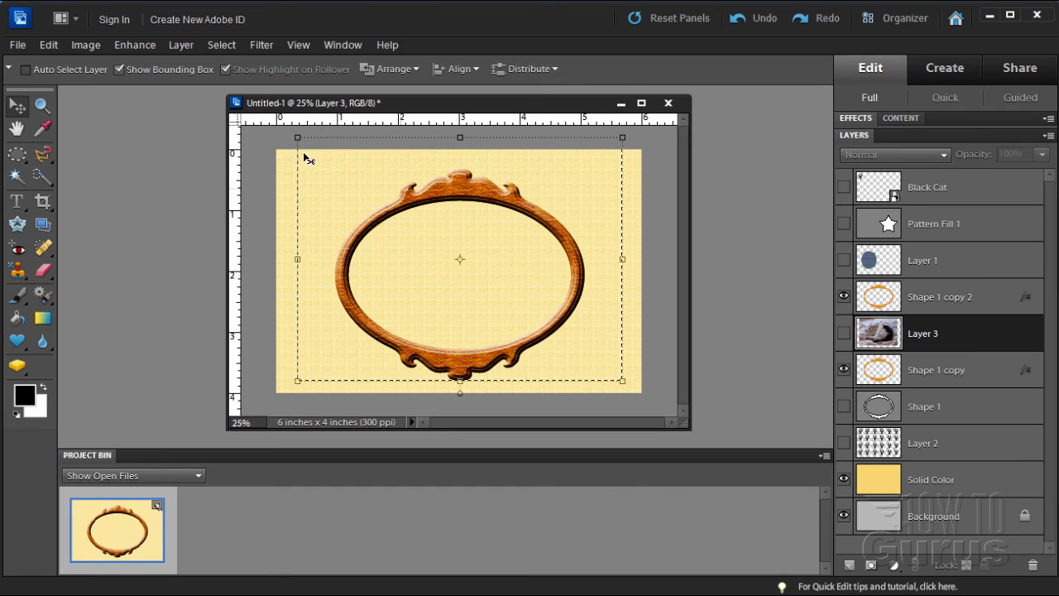
{"action": "left_click", "coordinate": [219, 44]}
{"action": "left_click", "coordinate": [226, 75]}
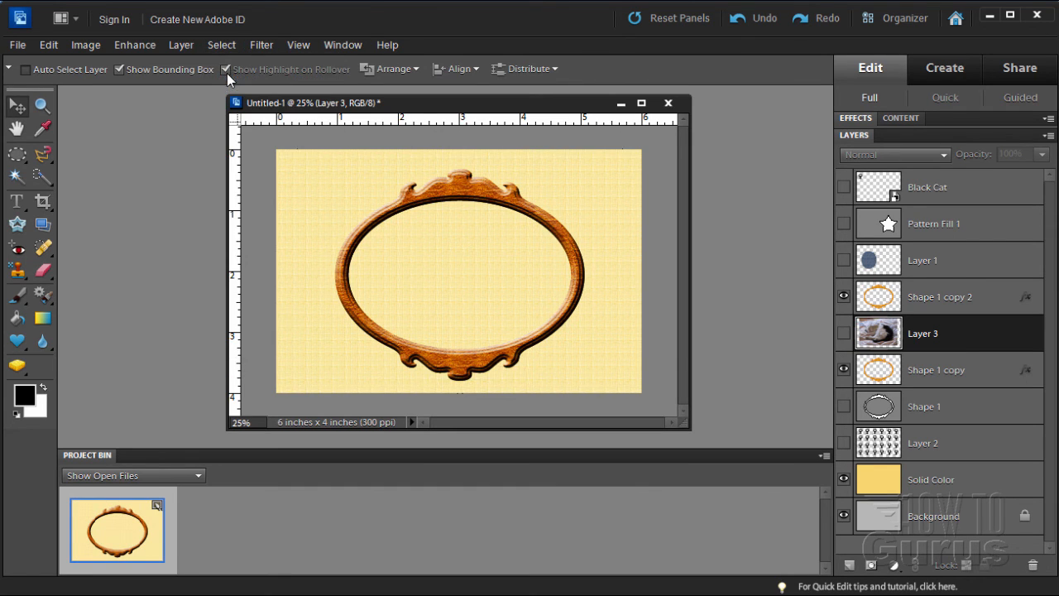
Select the oval opening on the Shape 1 copy layer with the Magic Wand and paste the copied cat photo into the selection
{"action": "left_click", "coordinate": [991, 371]}
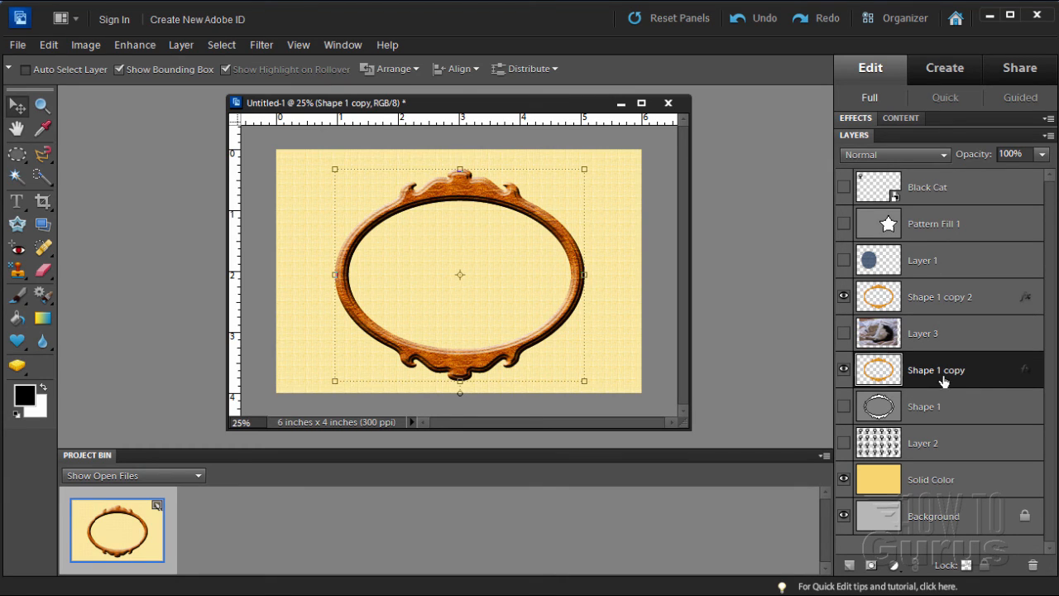
{"action": "left_click", "coordinate": [16, 177]}
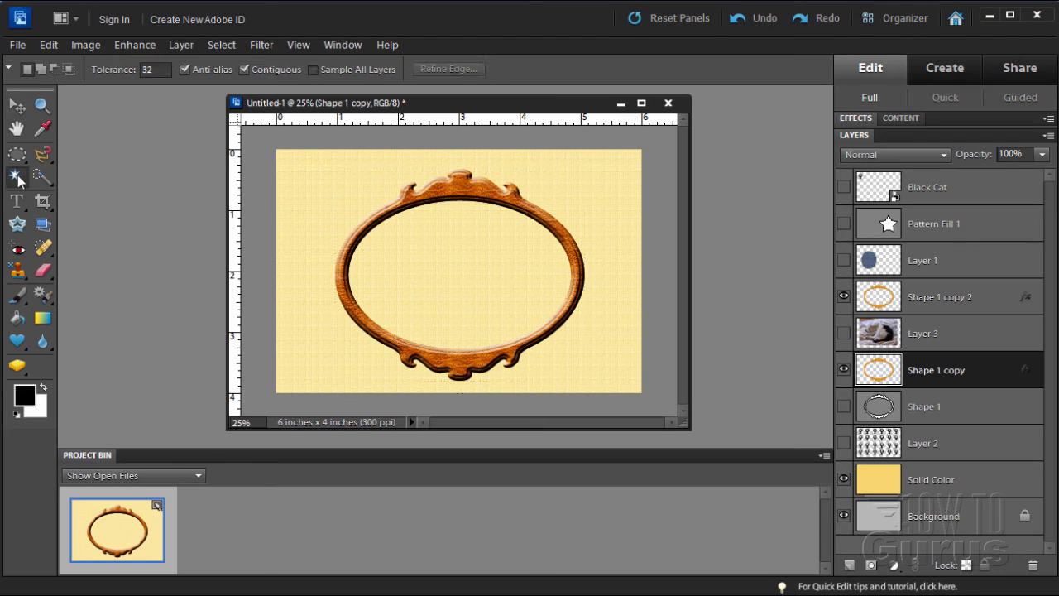
{"action": "left_click", "coordinate": [465, 282]}
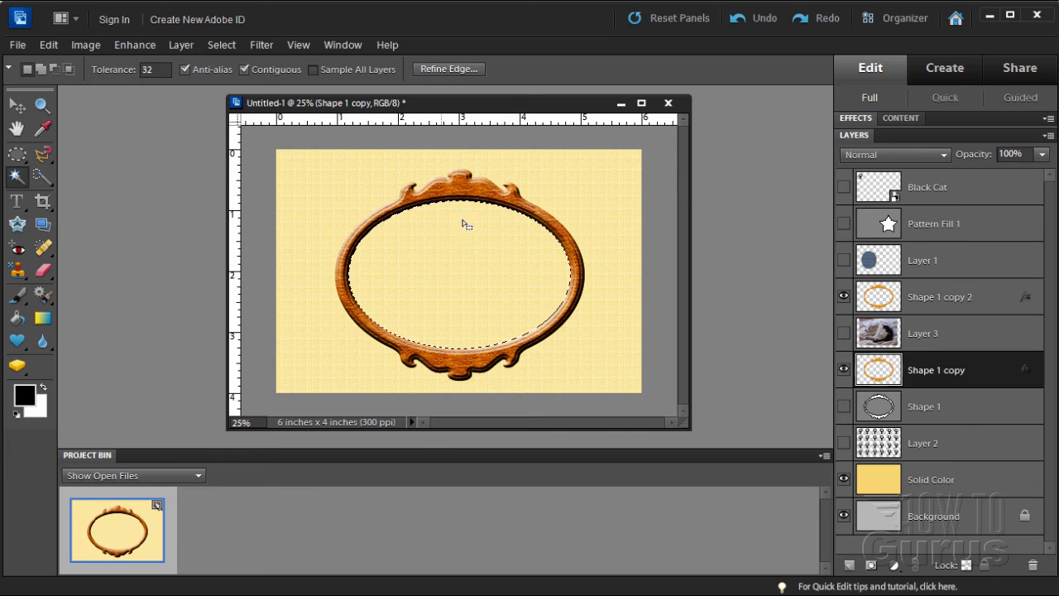
{"action": "left_click", "coordinate": [50, 43]}
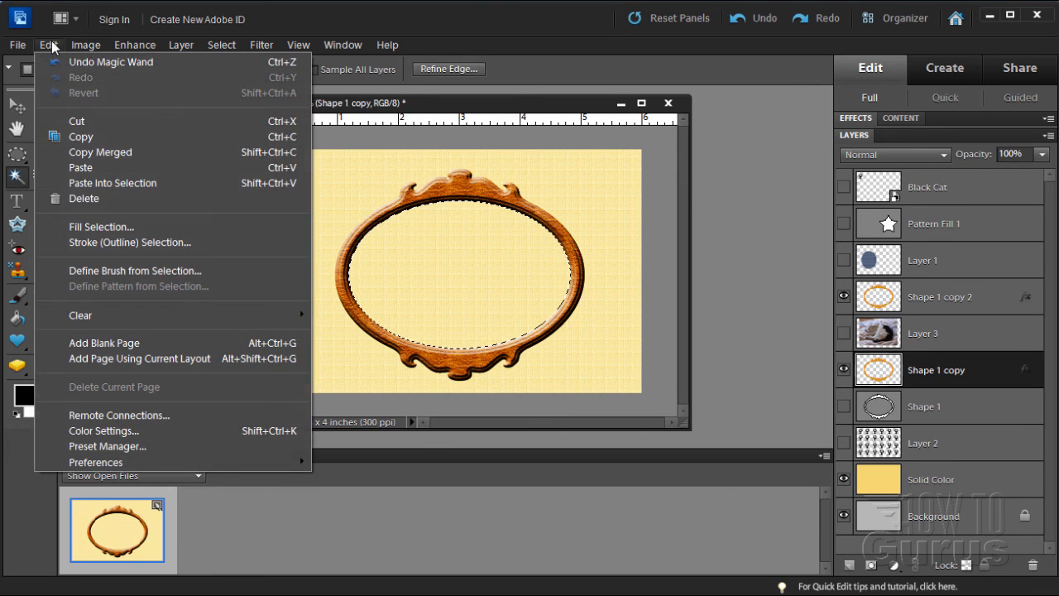
{"action": "left_click", "coordinate": [128, 180]}
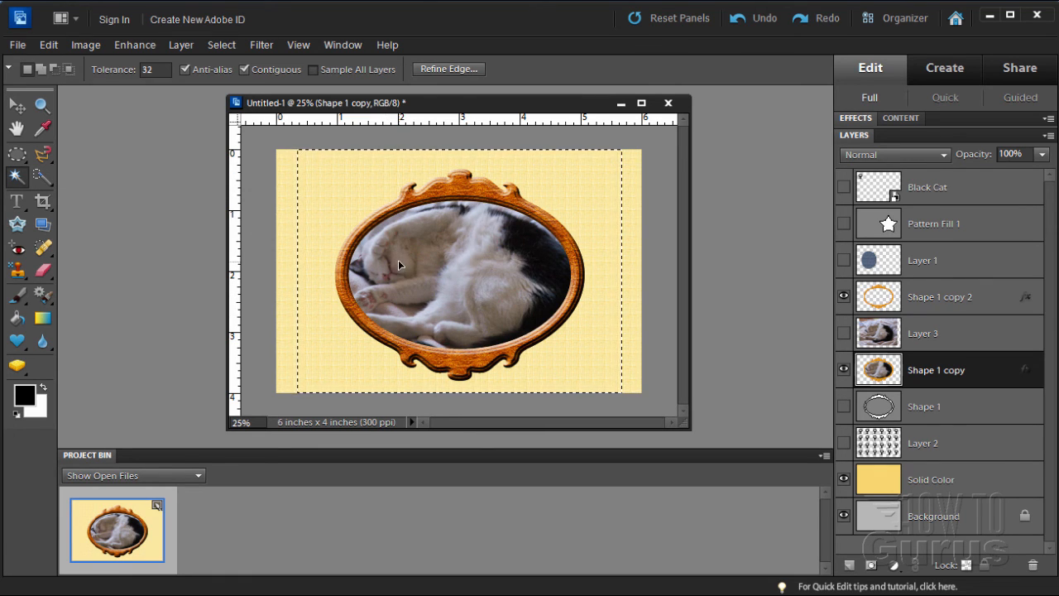
Reposition the pasted cat photo and scale it proportionally to about 75.3% to fit the oval opening, and clear the selection
{"action": "left_click_drag", "start_coordinate": [397, 259], "coordinate": [448, 265]}
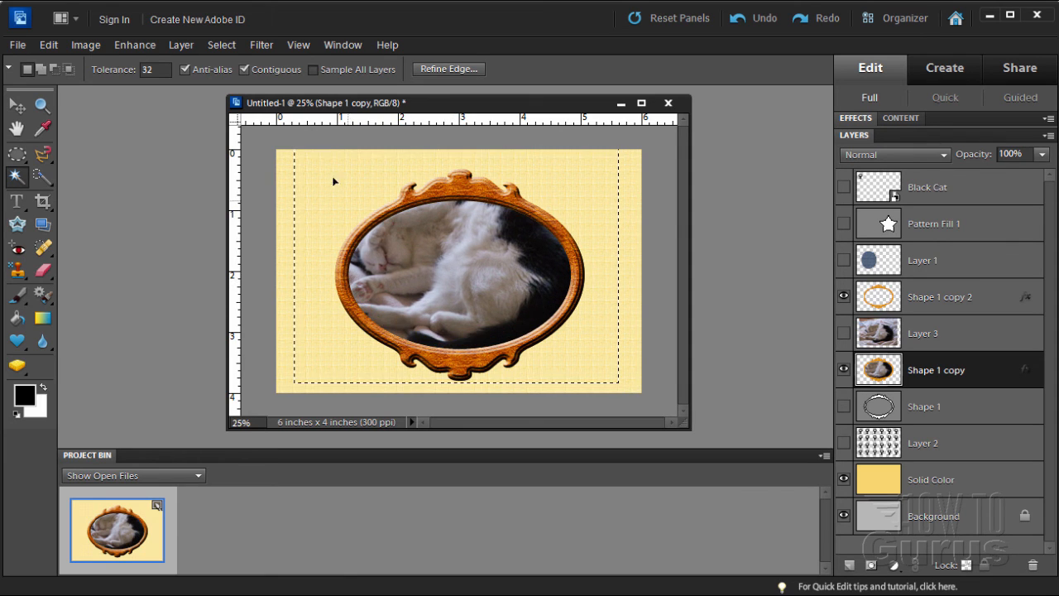
{"action": "left_click", "coordinate": [86, 46]}
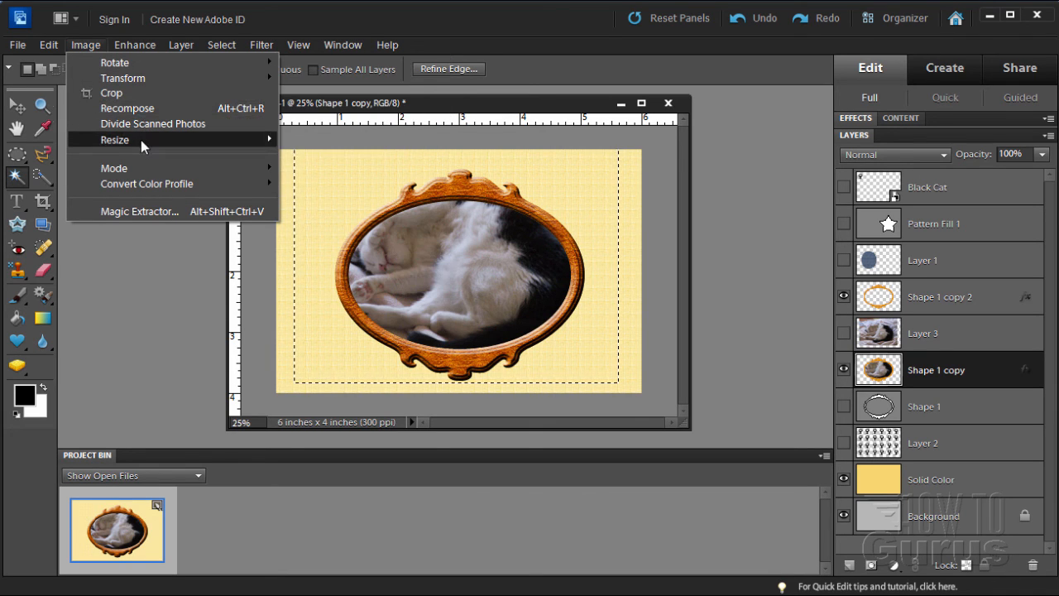
{"action": "mouse_move", "coordinate": [143, 141]}
{"action": "left_click", "coordinate": [311, 186]}
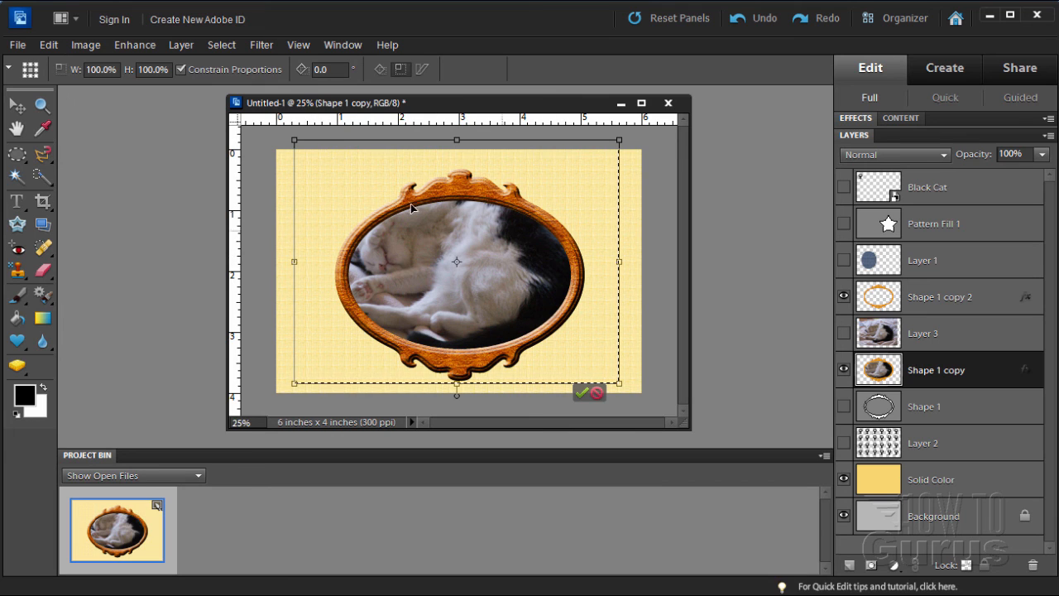
{"action": "left_click_drag", "start_coordinate": [295, 142], "coordinate": [334, 171]}
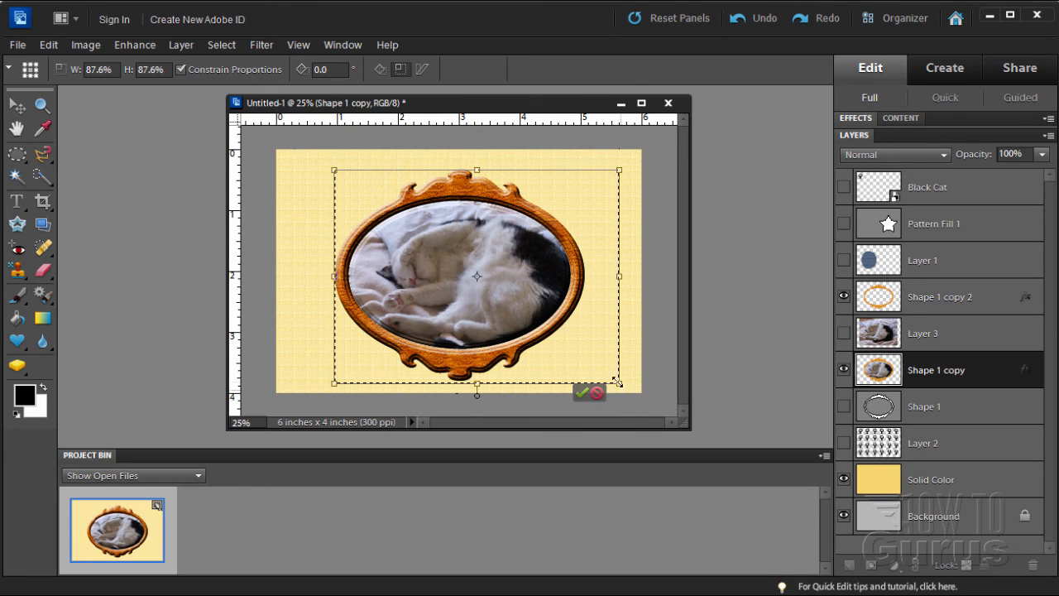
{"action": "left_click_drag", "start_coordinate": [618, 383], "coordinate": [586, 344]}
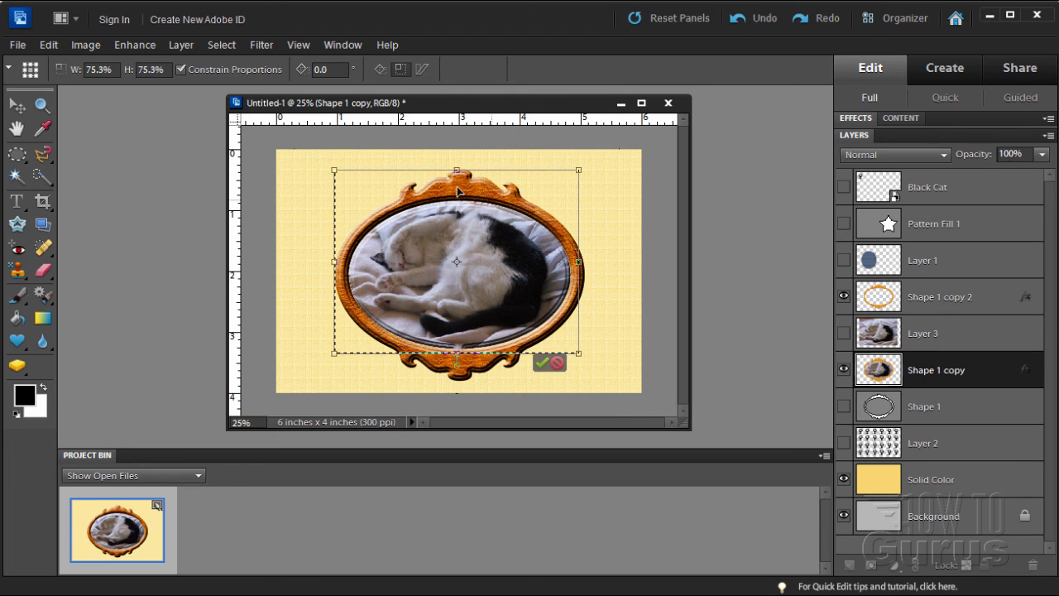
{"action": "left_click", "coordinate": [542, 361]}
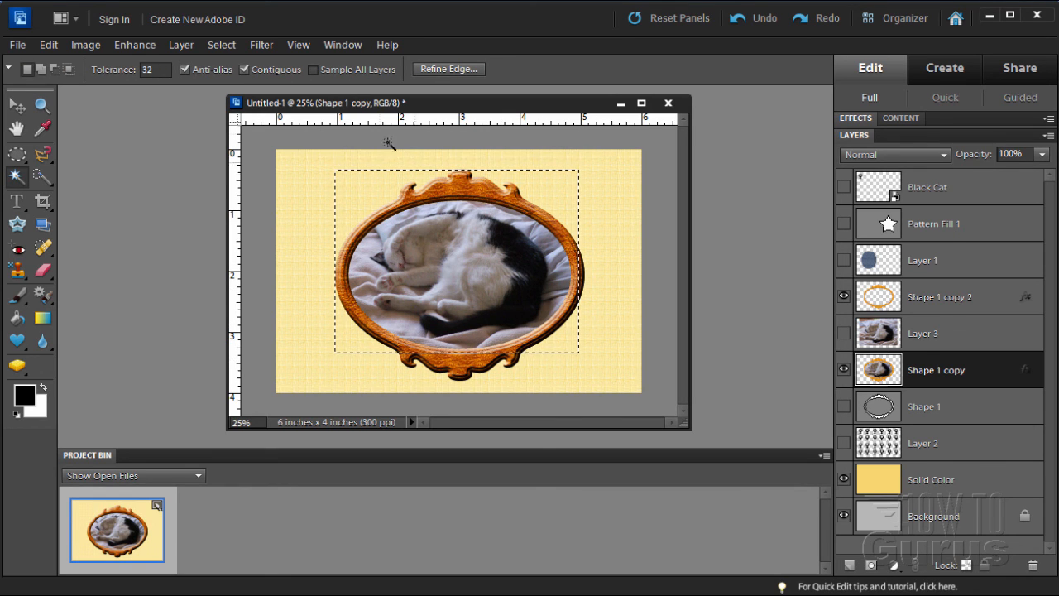
{"action": "left_click", "coordinate": [222, 44]}
{"action": "left_click", "coordinate": [236, 75]}
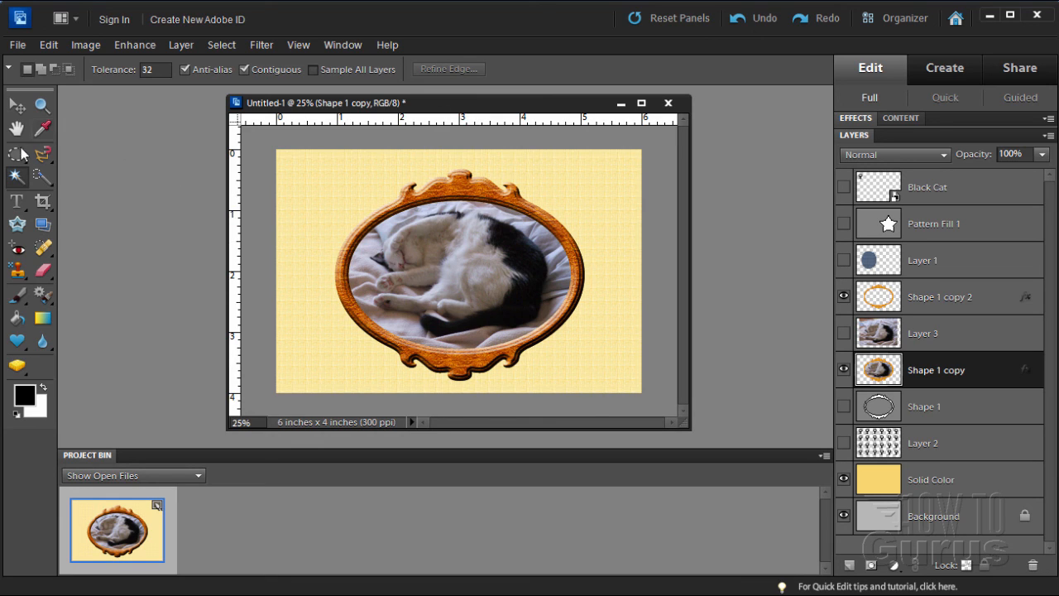
{"action": "left_click", "coordinate": [18, 108]}
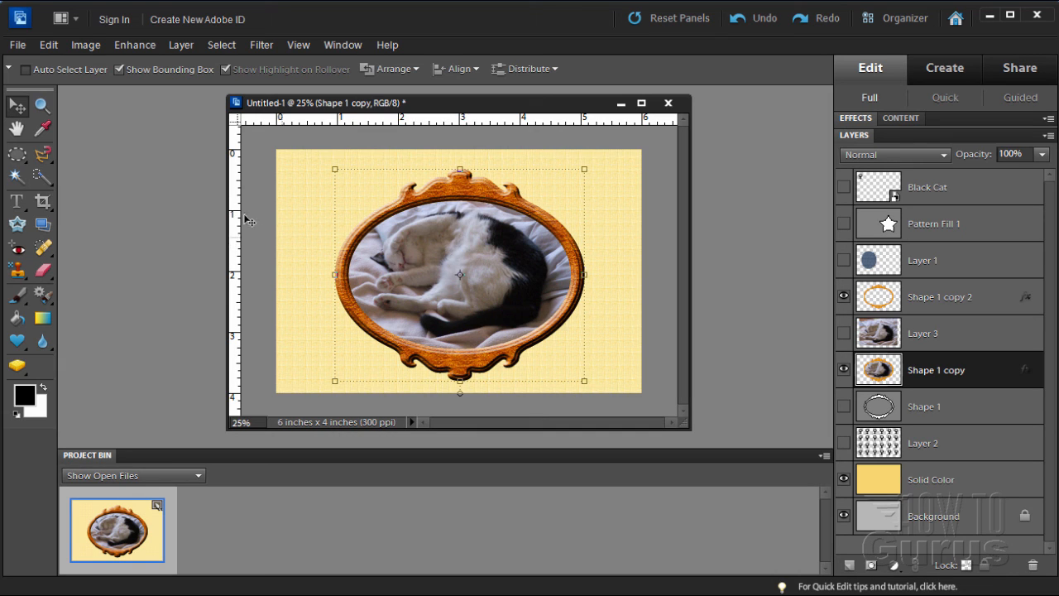
Apply Shadows/Highlights to the Shape 1 copy layer with Lighten Shadows at 37% and slightly increased Midtone Contrast, comparing the preview on and off
{"action": "left_click", "coordinate": [134, 45]}
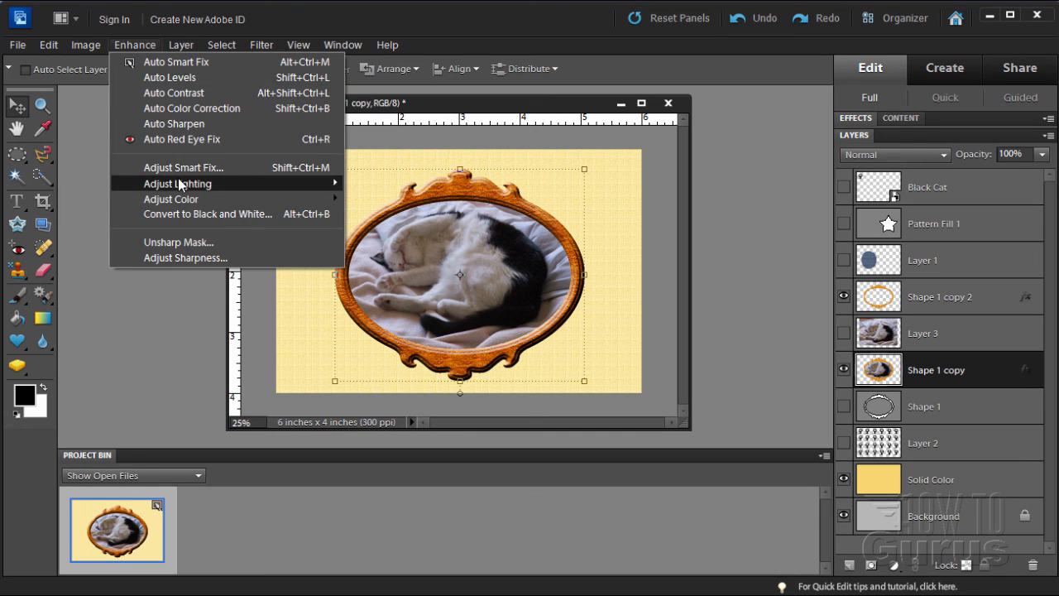
{"action": "mouse_move", "coordinate": [178, 182]}
{"action": "left_click", "coordinate": [382, 184]}
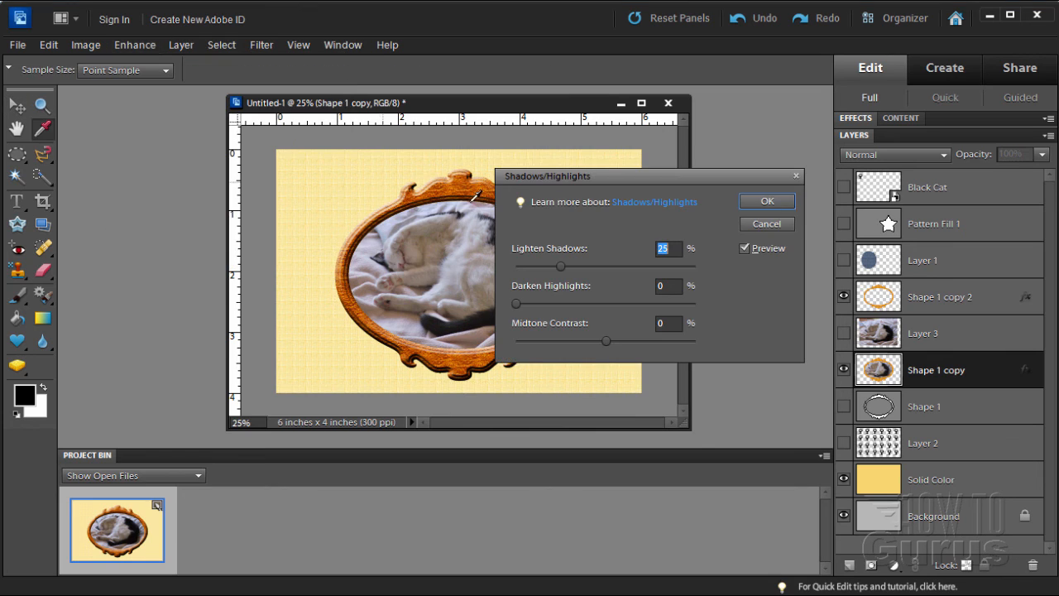
{"action": "left_click_drag", "start_coordinate": [607, 177], "coordinate": [694, 199]}
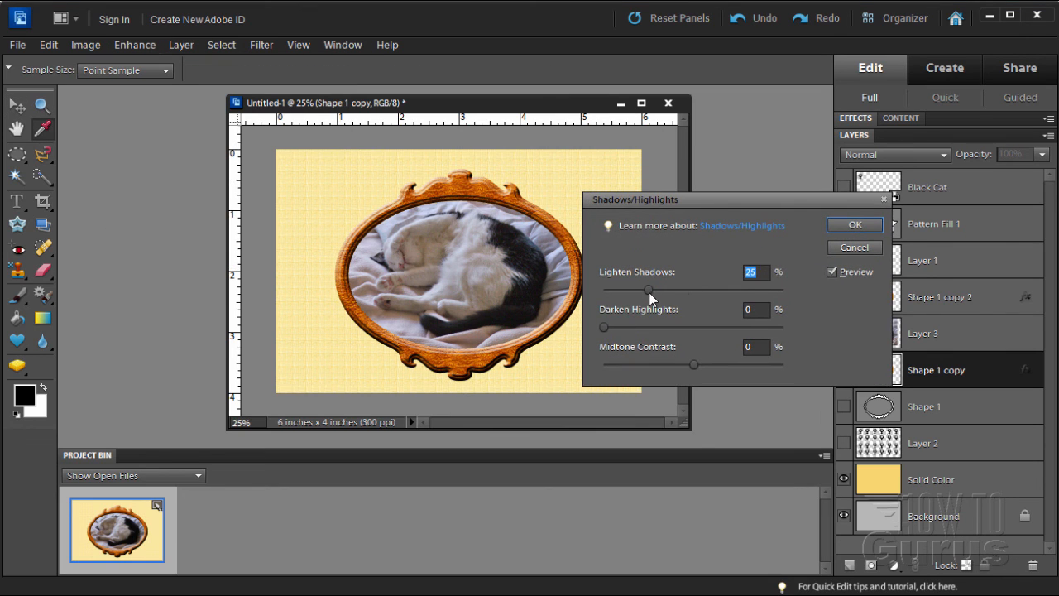
{"action": "left_click_drag", "start_coordinate": [648, 292], "coordinate": [671, 290]}
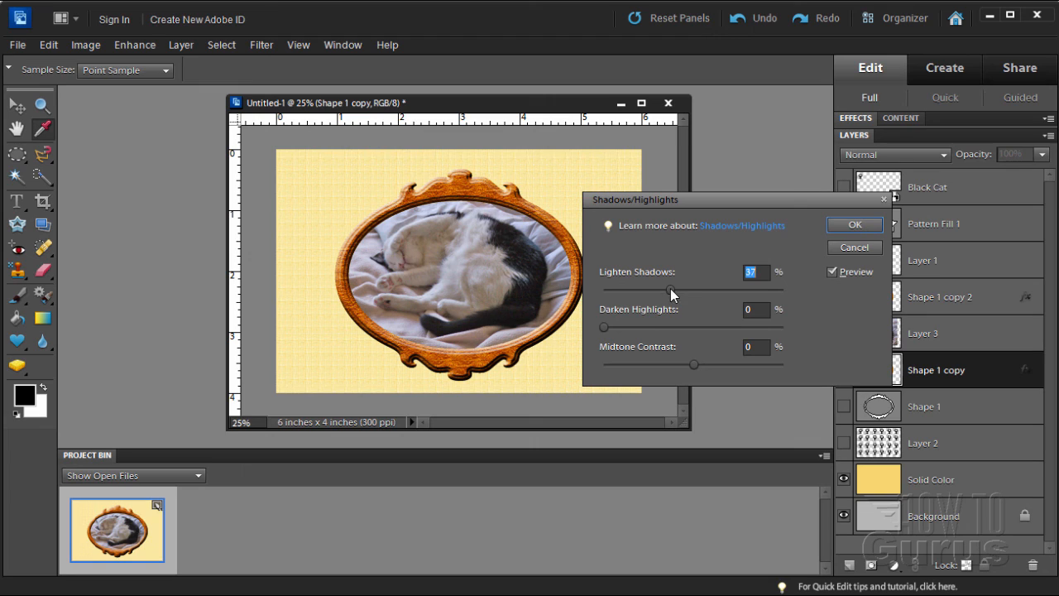
{"action": "left_click", "coordinate": [832, 272]}
{"action": "left_click", "coordinate": [832, 271]}
{"action": "left_click", "coordinate": [832, 271]}
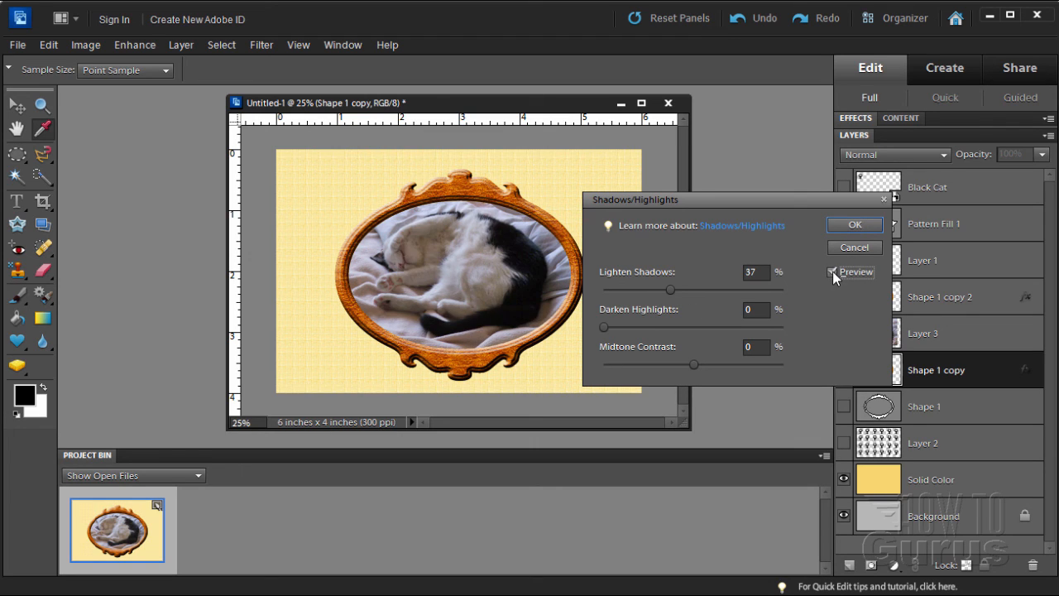
{"action": "left_click", "coordinate": [832, 272]}
{"action": "left_click", "coordinate": [832, 271]}
{"action": "left_click", "coordinate": [833, 272]}
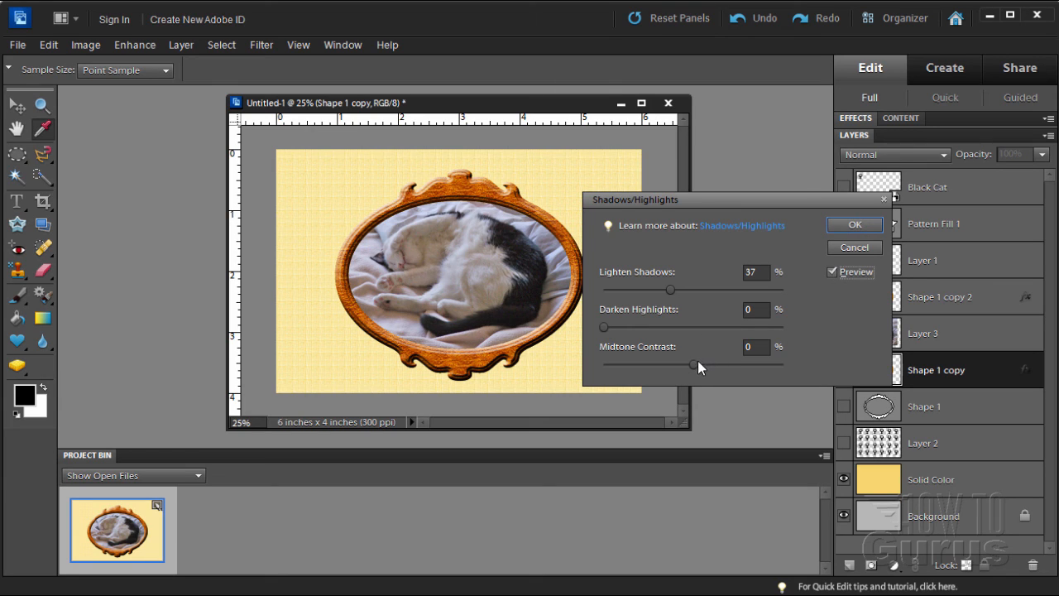
{"action": "left_click_drag", "start_coordinate": [698, 362], "coordinate": [703, 362]}
{"action": "left_click", "coordinate": [838, 226]}
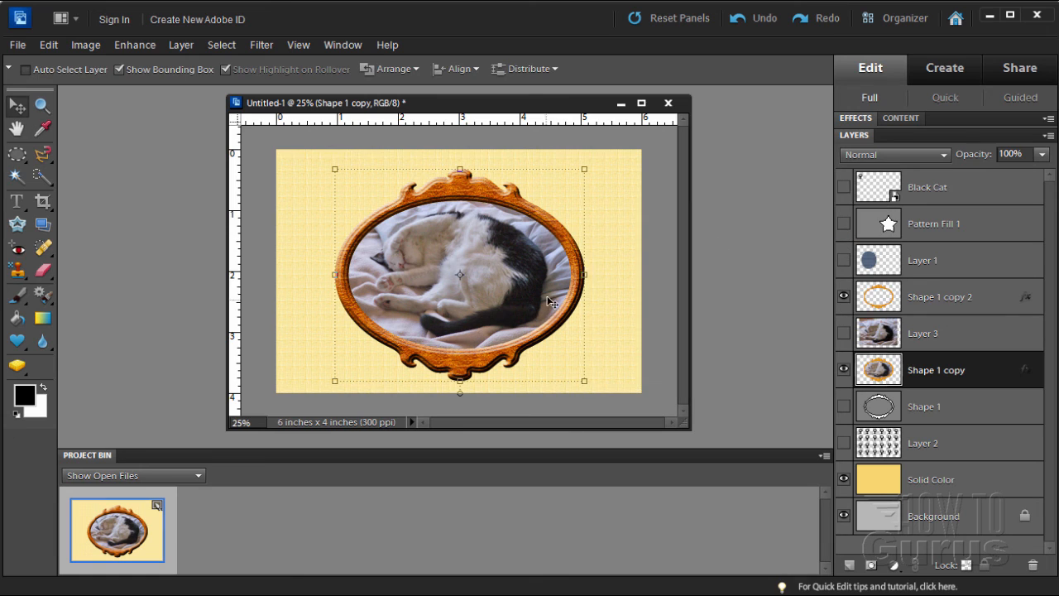
Select the Solid Color layer and show the black cat pattern on Layer 2 behind the frame
{"action": "left_click", "coordinate": [965, 490]}
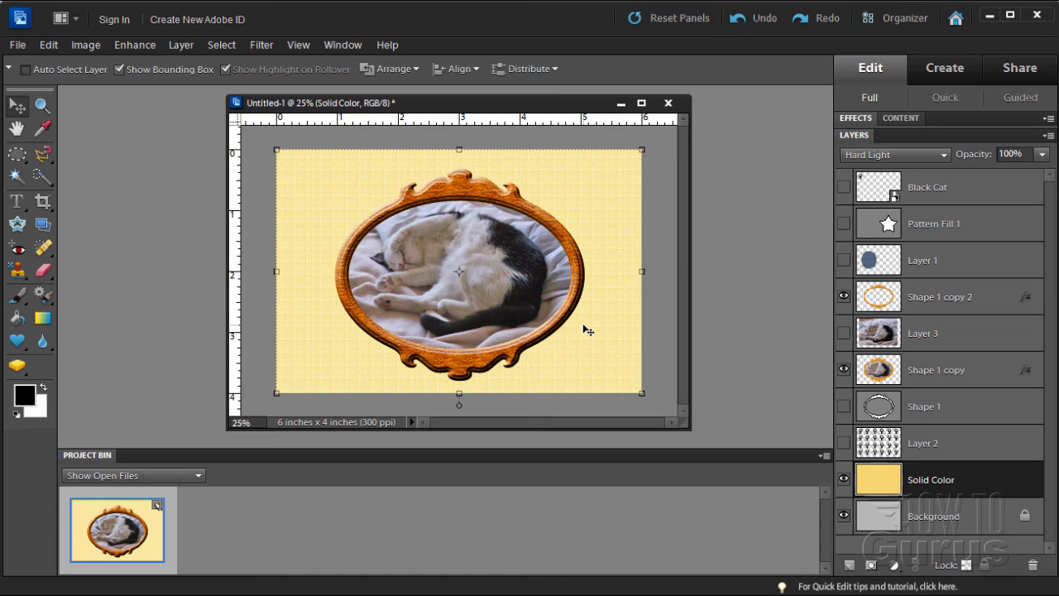
{"action": "left_click", "coordinate": [843, 443]}
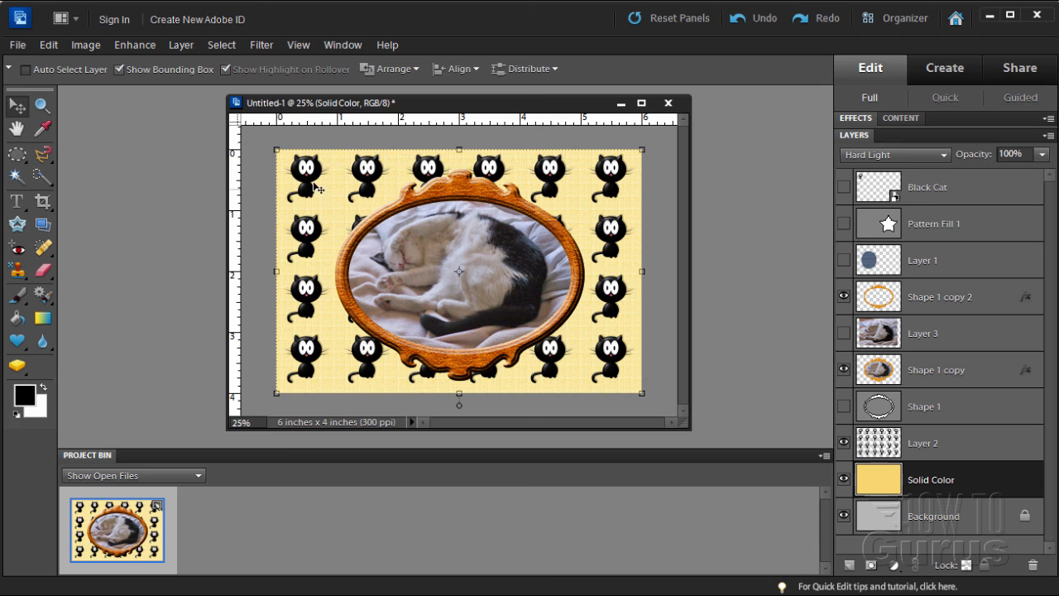
{"action": "left_click", "coordinate": [48, 44]}
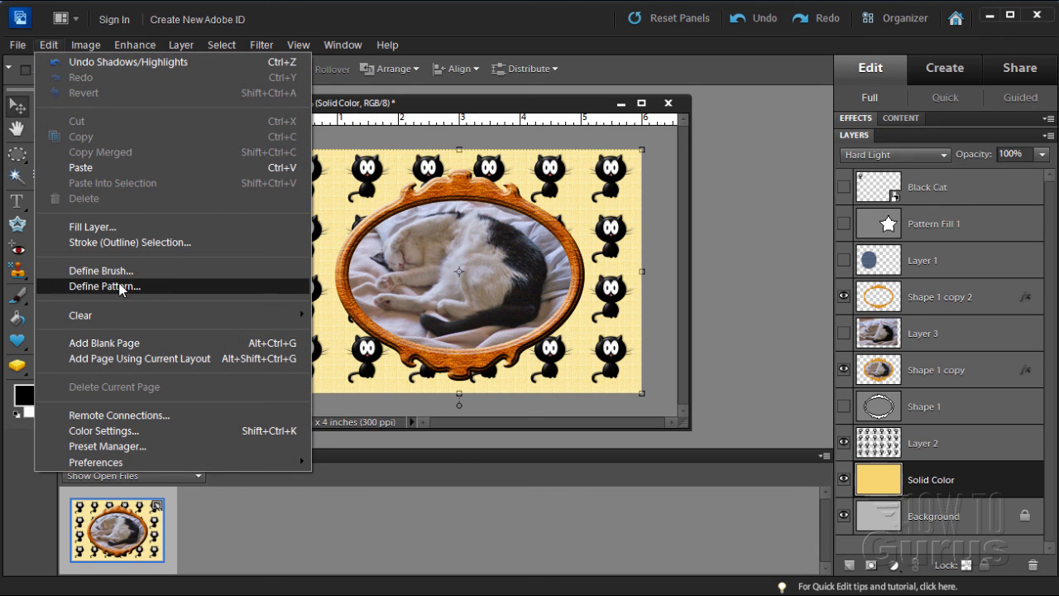
{"action": "left_click", "coordinate": [733, 271]}
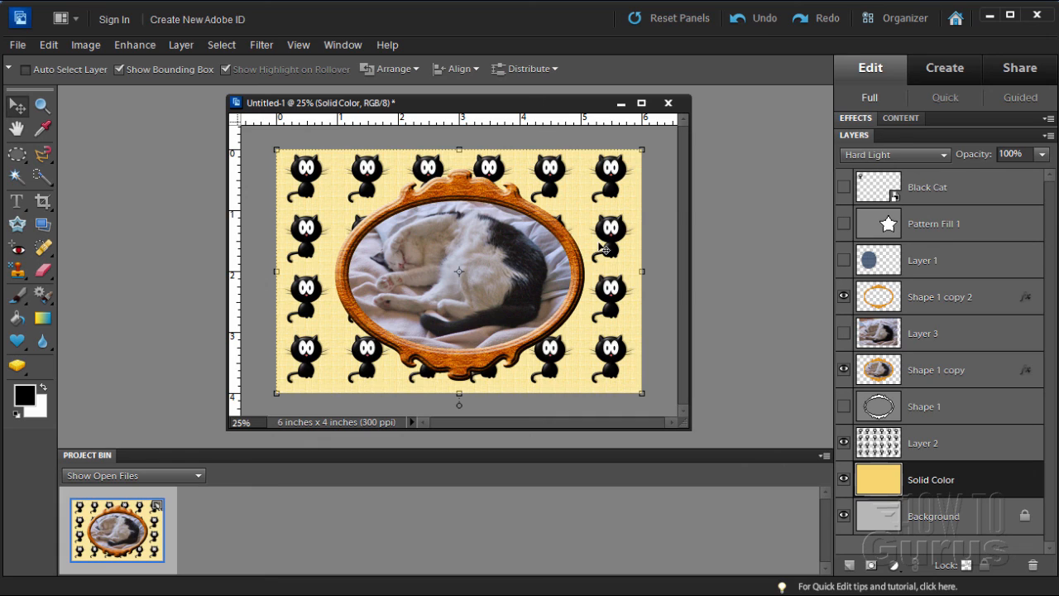
{"action": "left_click", "coordinate": [18, 318]}
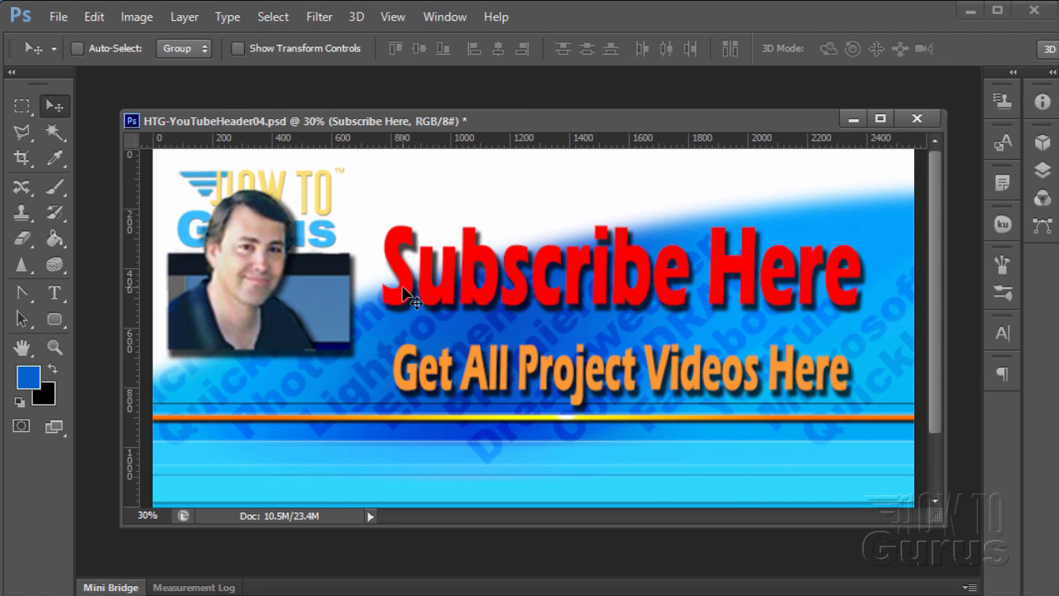
{"action": "key", "text": "ctrl+alt+shift+s"}
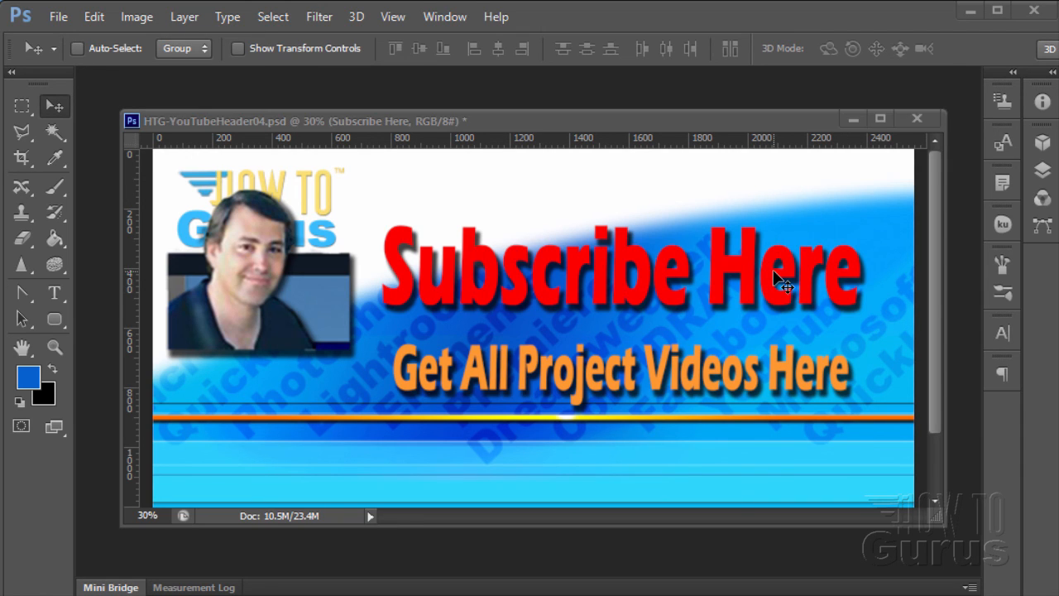